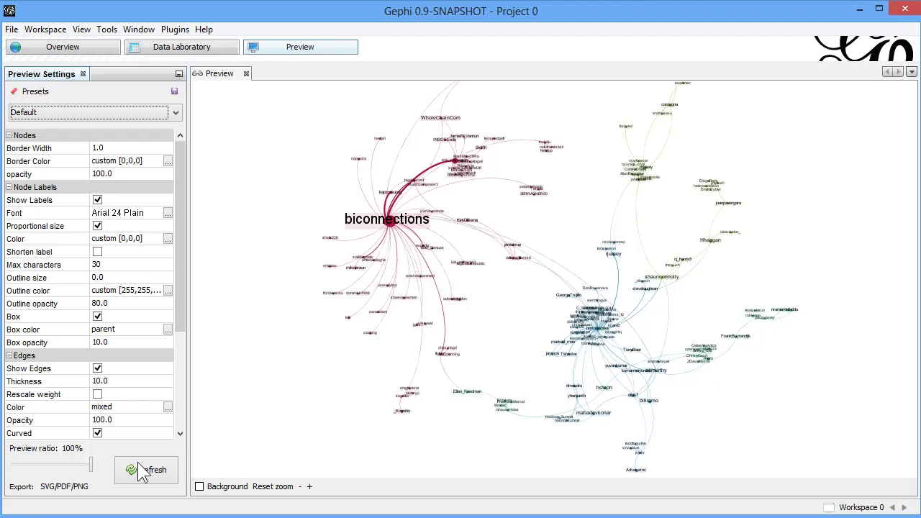
- Export the network preview as a PDF named 'Hadoop-OutDegree'
left_click(65, 486)
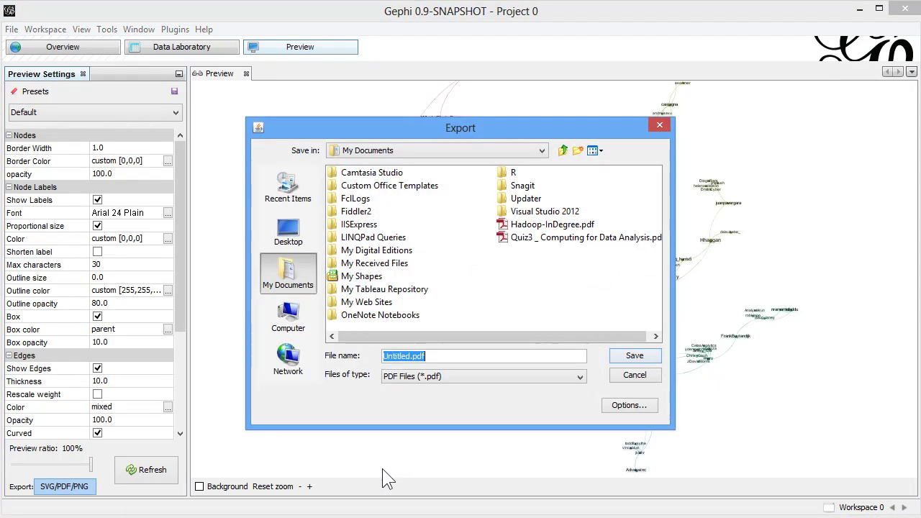
key("Left")
key("Left")
key("Left")
key("BackSpace")
key("BackSpace")
key("BackSpace")
key("BackSpace")
key("BackSpace")
key("BackSpace")
key("BackSpace")
key("BackSpace")
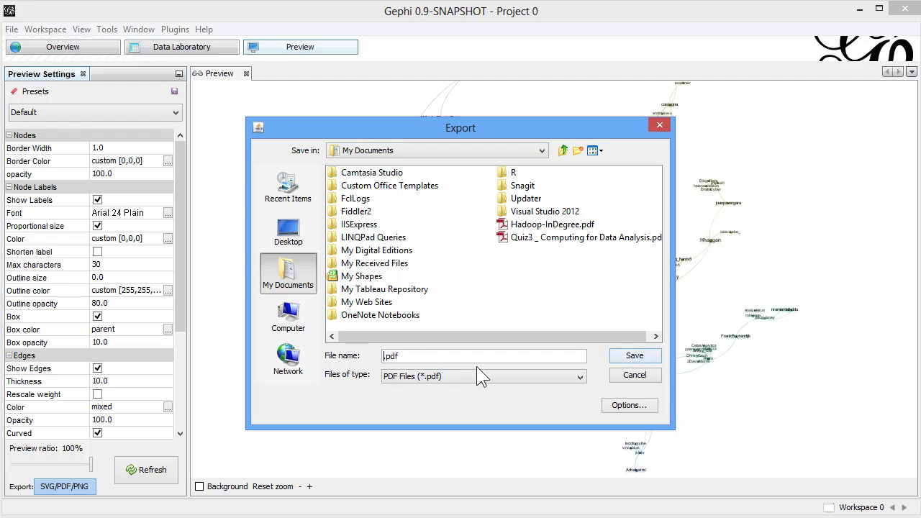
type("Hadoop-OutDegree")
left_click(632, 356)
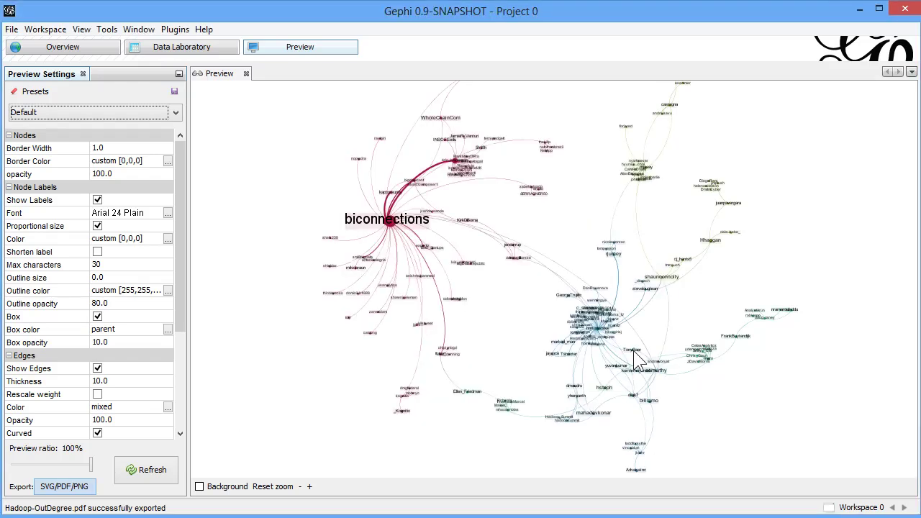
- Back in Overview, rank the nodes by Modularity Class and apply it
left_click(90, 48)
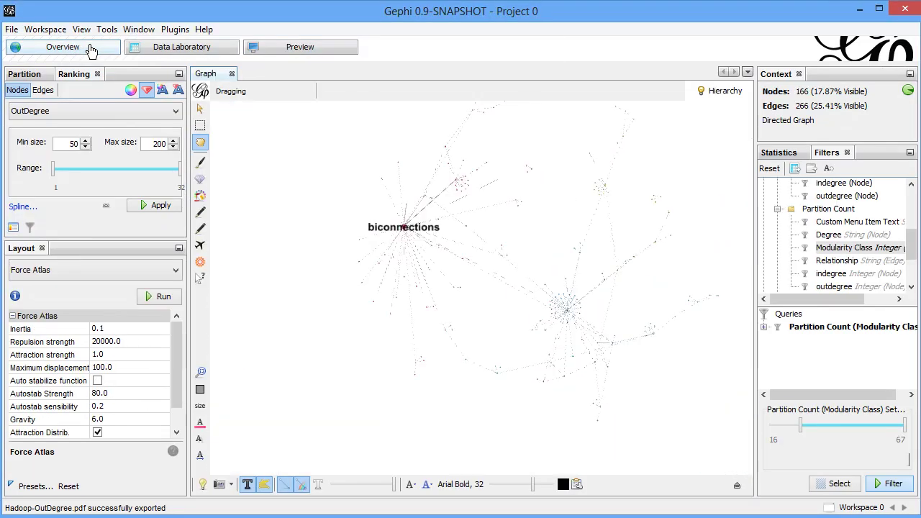
left_click(86, 111)
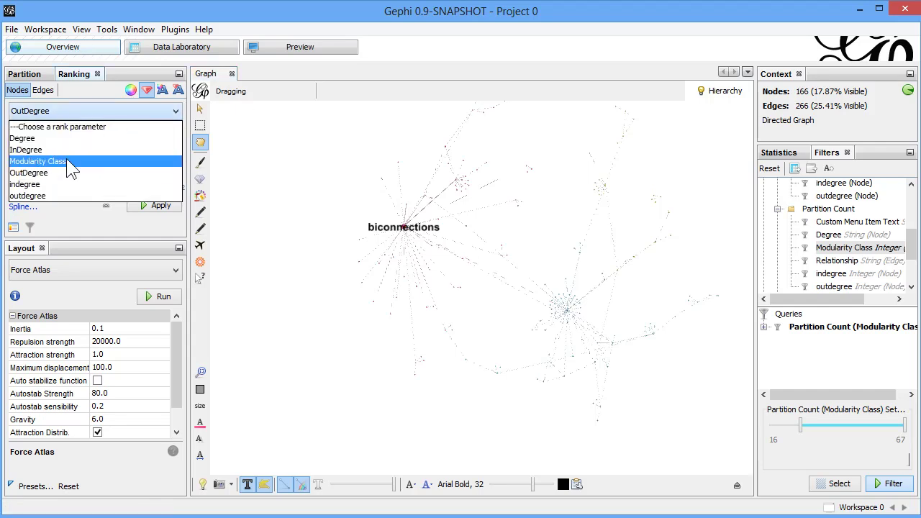
left_click(66, 160)
left_click(160, 207)
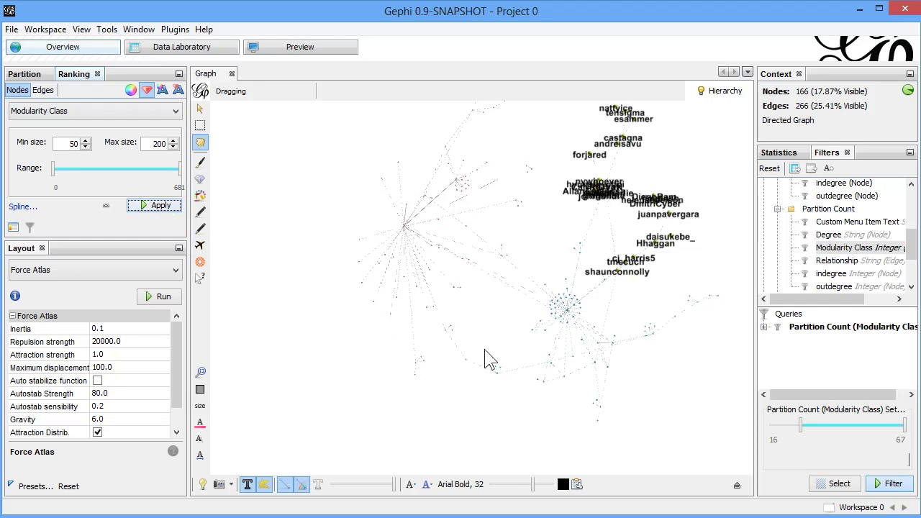
- Shrink the node labels until hidden and run the Force Atlas layout
scroll(486, 361, "down", 2)
scroll(498, 390, "down", 1)
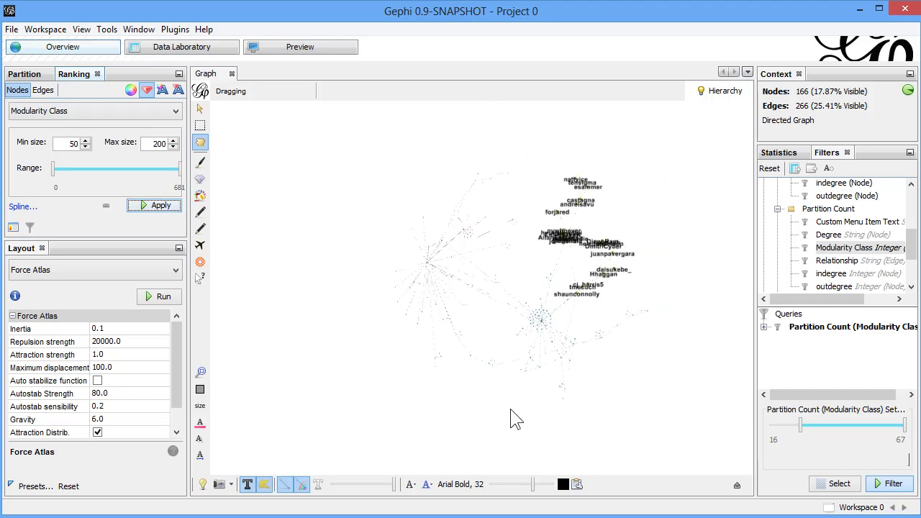
left_click_drag(537, 486, 491, 486)
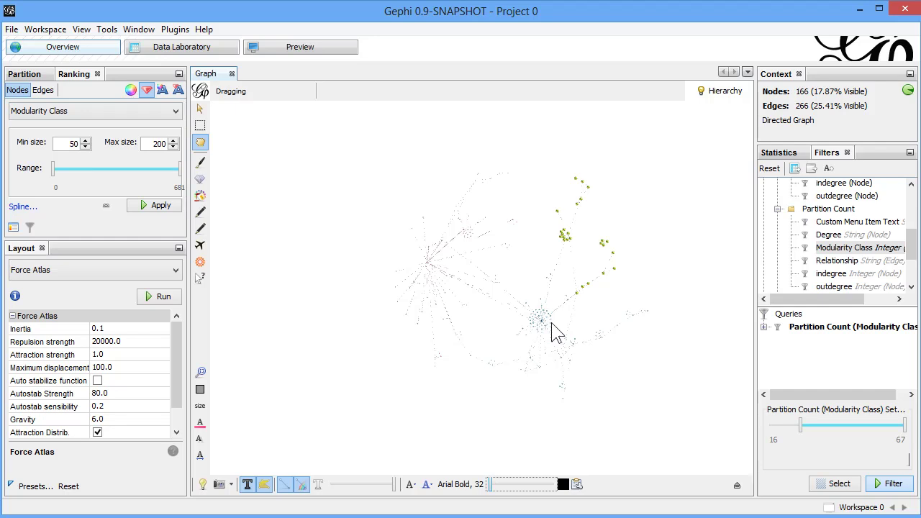
scroll(551, 323, "up", 2)
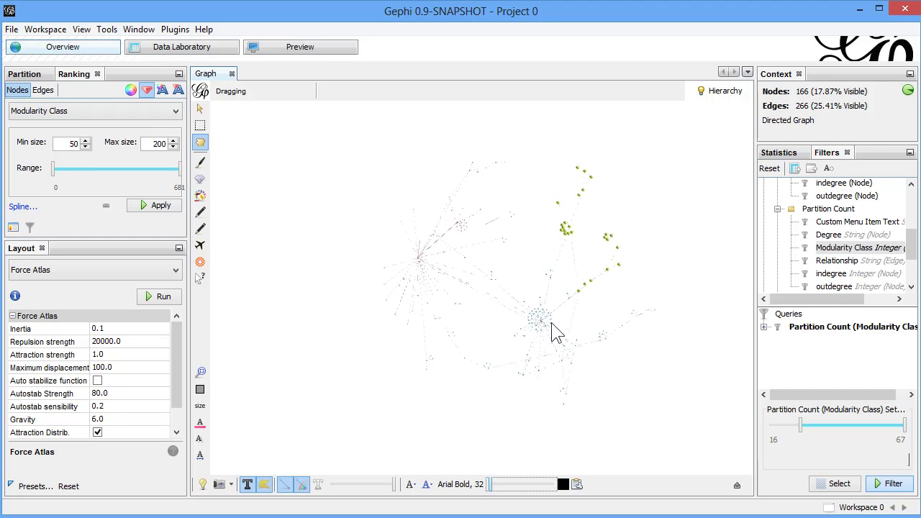
left_click(163, 297)
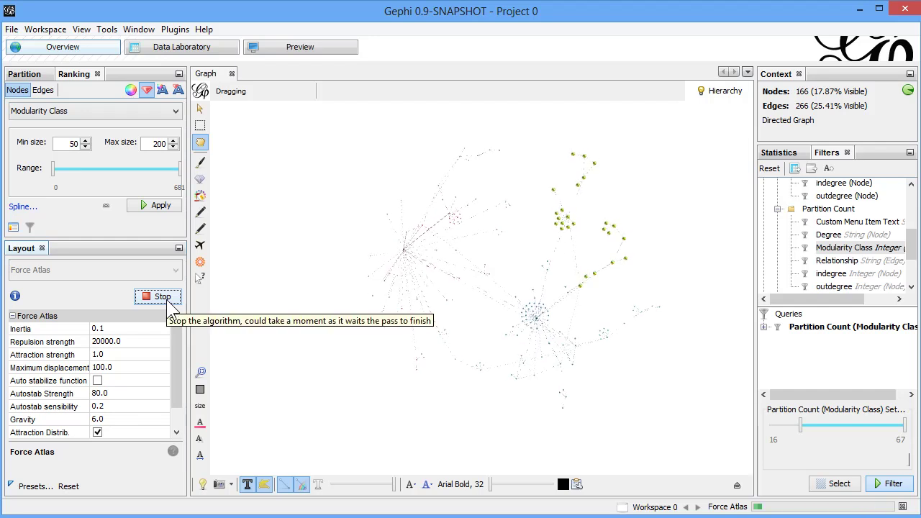
- Stop Force Atlas and apply a ranking minimum node size of 100
left_click(170, 300)
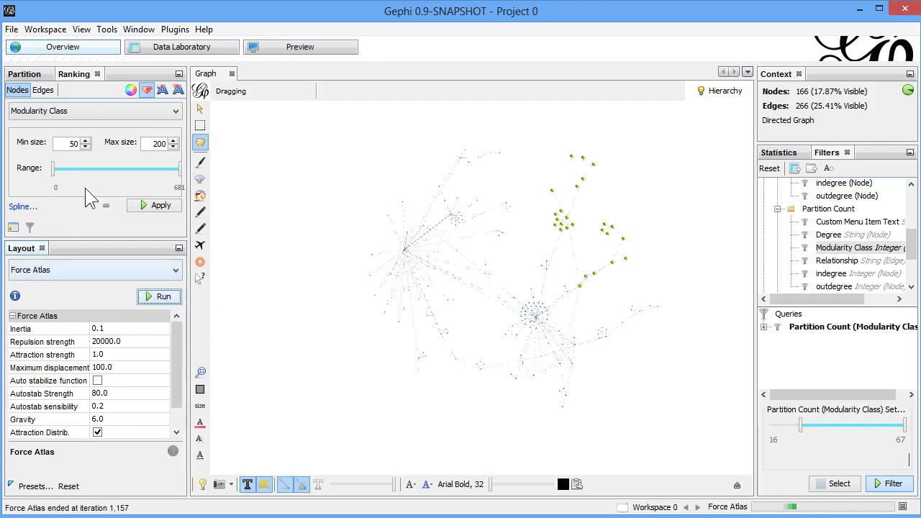
double_click(72, 147)
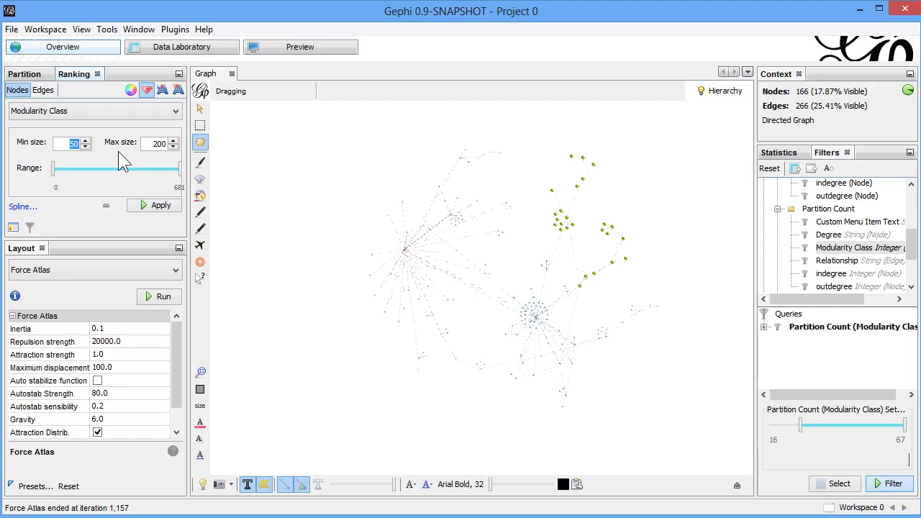
type("100")
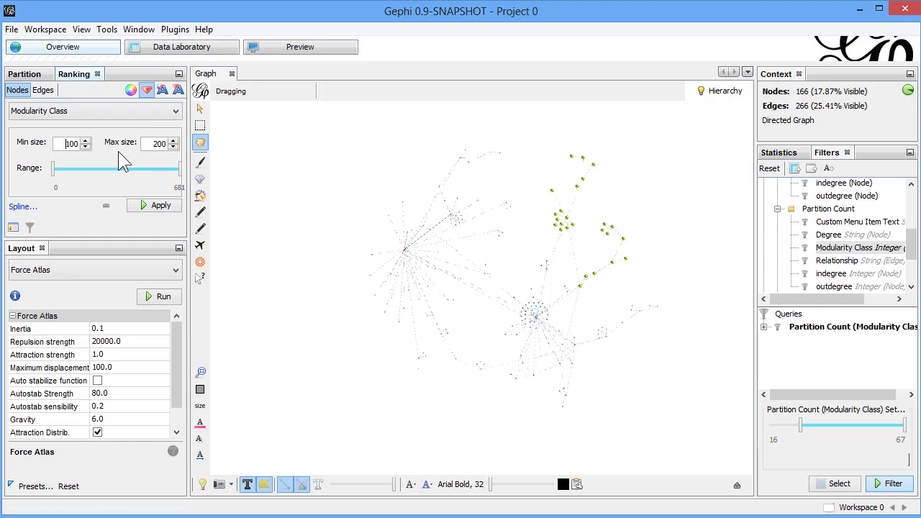
left_click(157, 208)
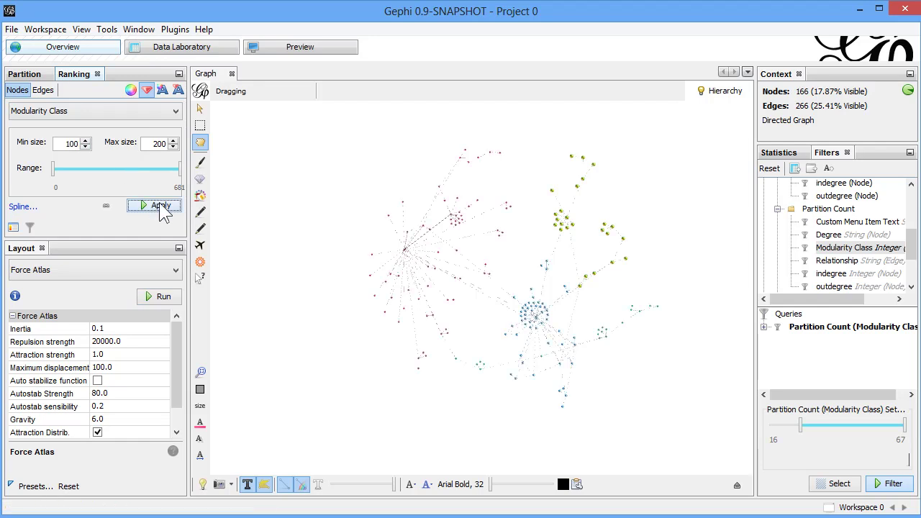
- Raise the minimum node size to 150 and apply it
double_click(72, 144)
type("150")
left_click(158, 207)
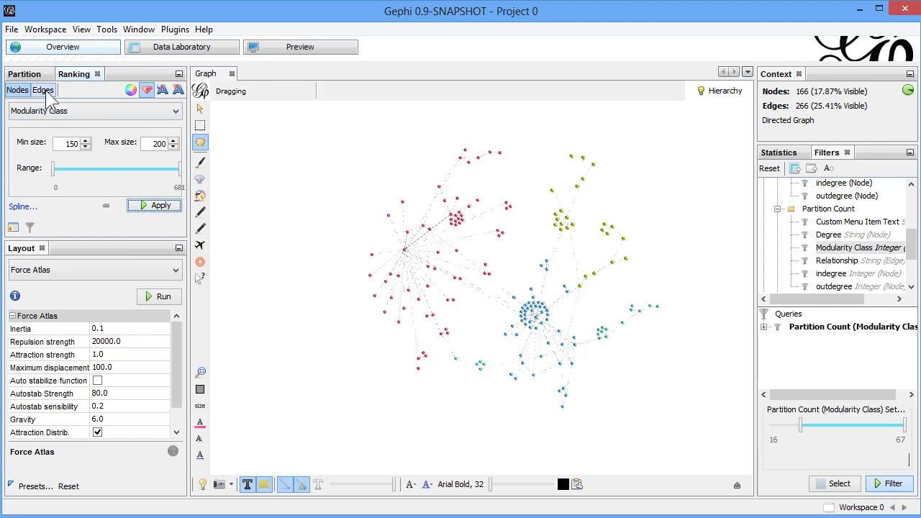
left_click(22, 90)
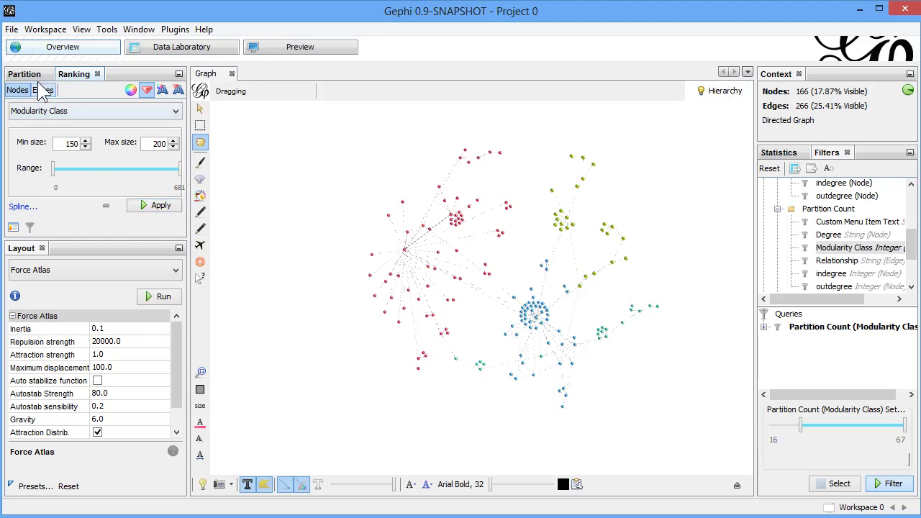
left_click(160, 207)
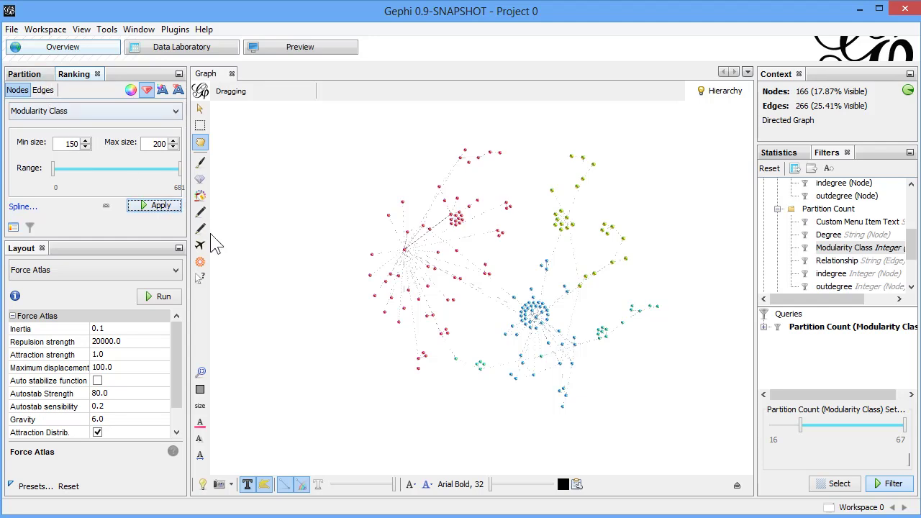
- Set Force Atlas gravity to 20 and run the layout briefly to compact it
scroll(509, 380, "up", 6)
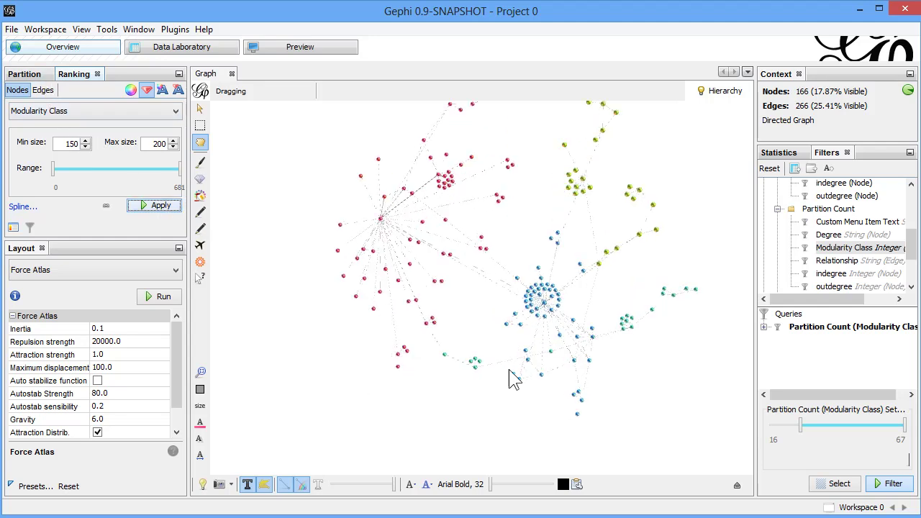
scroll(509, 380, "up", 3)
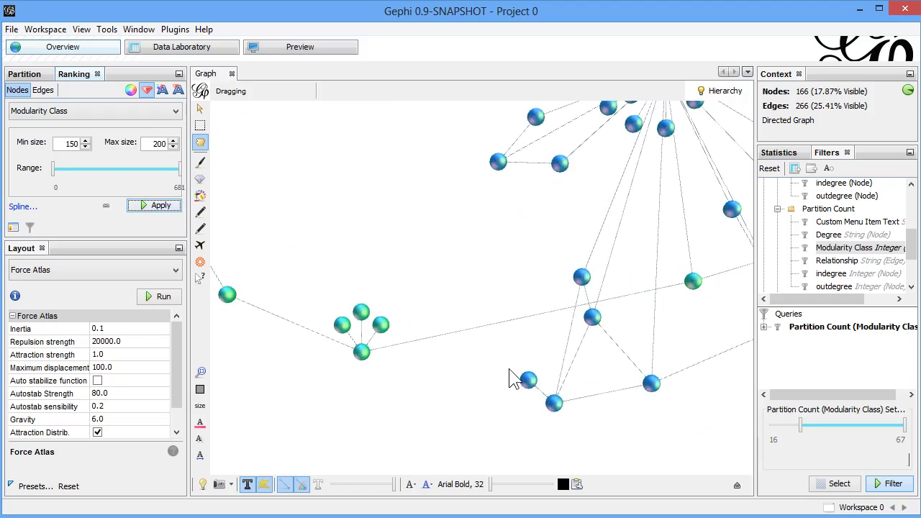
scroll(511, 378, "down", 10)
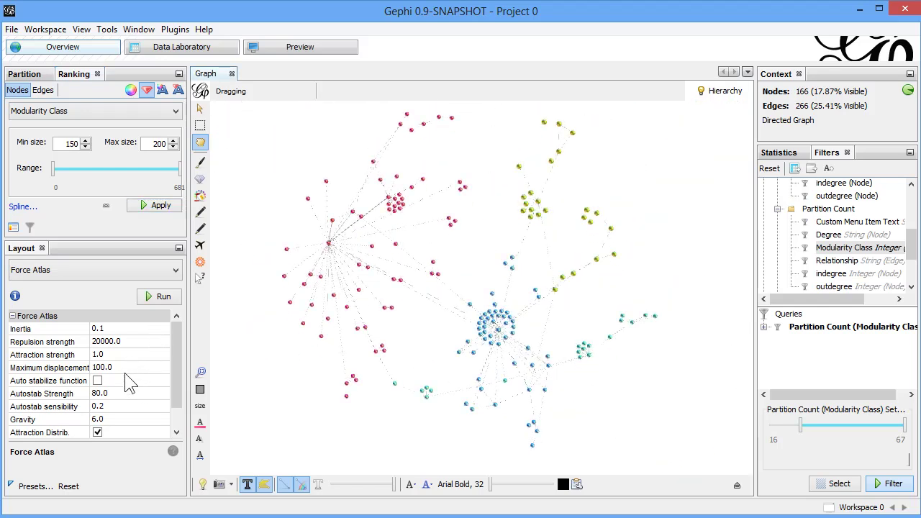
left_click(142, 422)
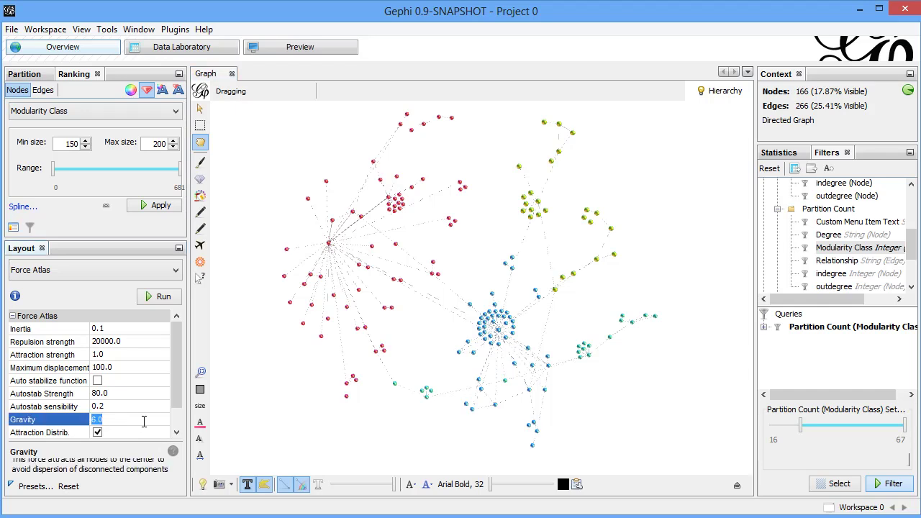
left_click(170, 297)
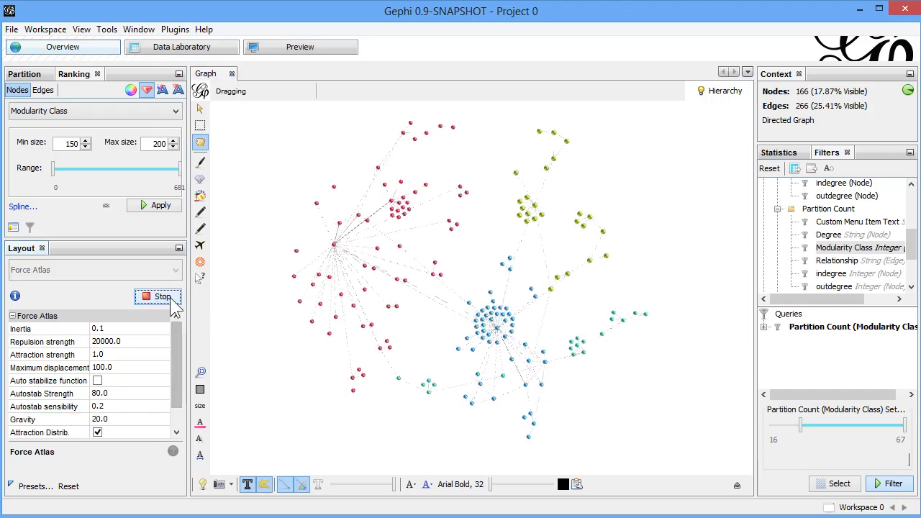
left_click(170, 297)
left_click(171, 298)
left_click(172, 297)
- Enlarge the node labels so the names show again
left_click(490, 486)
left_click_drag(494, 488, 523, 487)
left_click(132, 273)
- Run Label Adjust to spread the labels, then run Force Atlas briefly
left_click(80, 323)
left_click(172, 302)
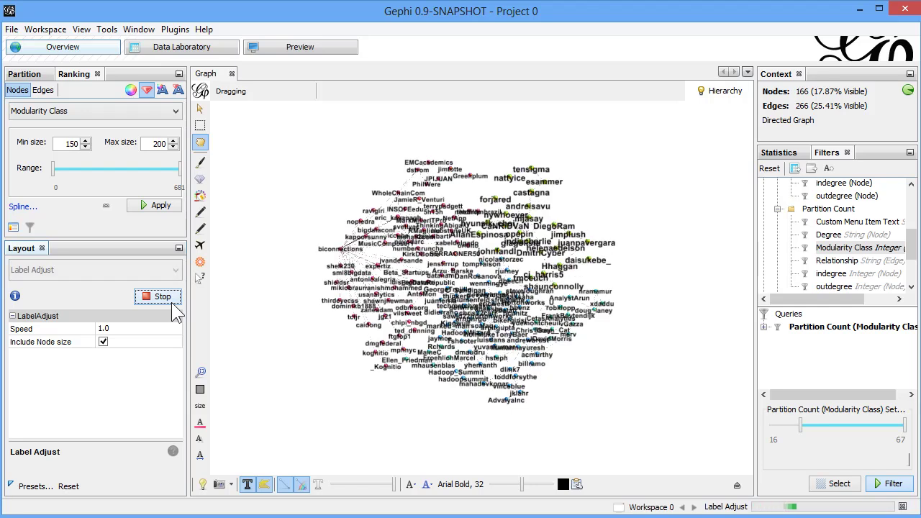
left_click(173, 270)
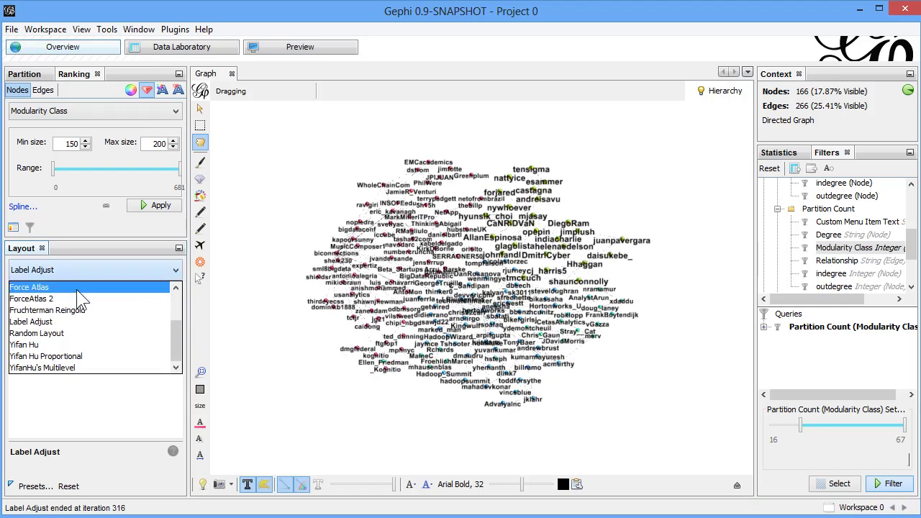
left_click(76, 289)
left_click(162, 296)
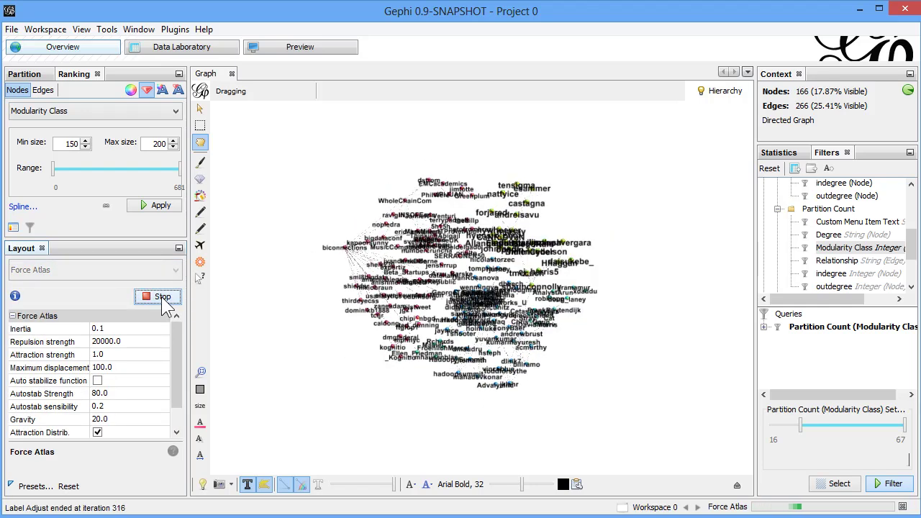
left_click(161, 297)
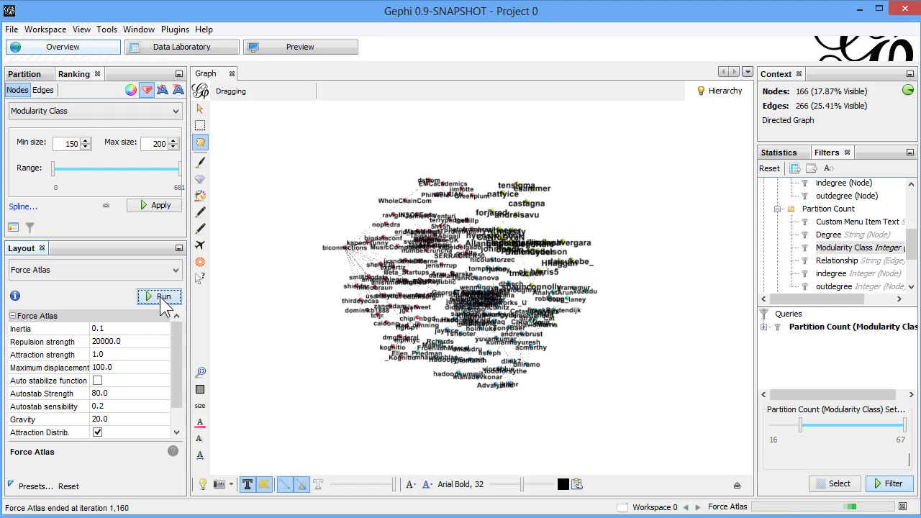
- Set attraction strength 100 and maximum displacement 1.0, then rerun Force Atlas
left_click(112, 358)
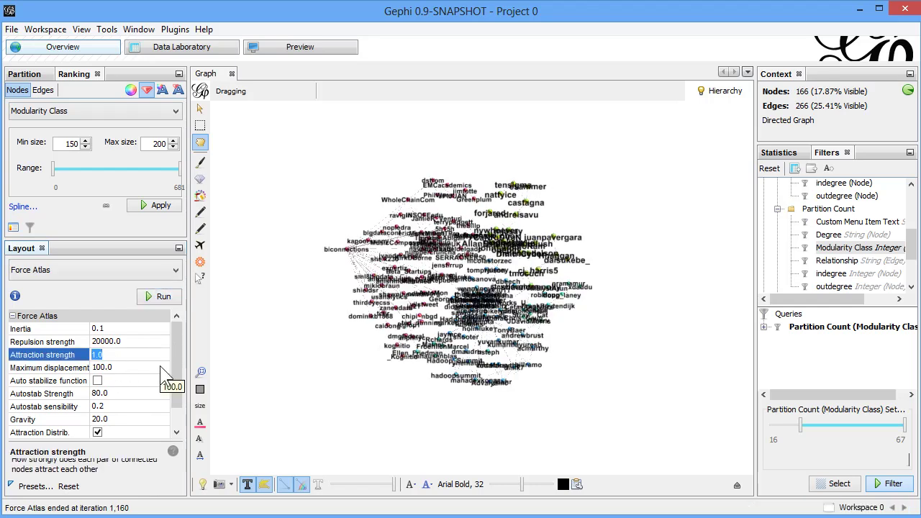
type("100")
key("Return")
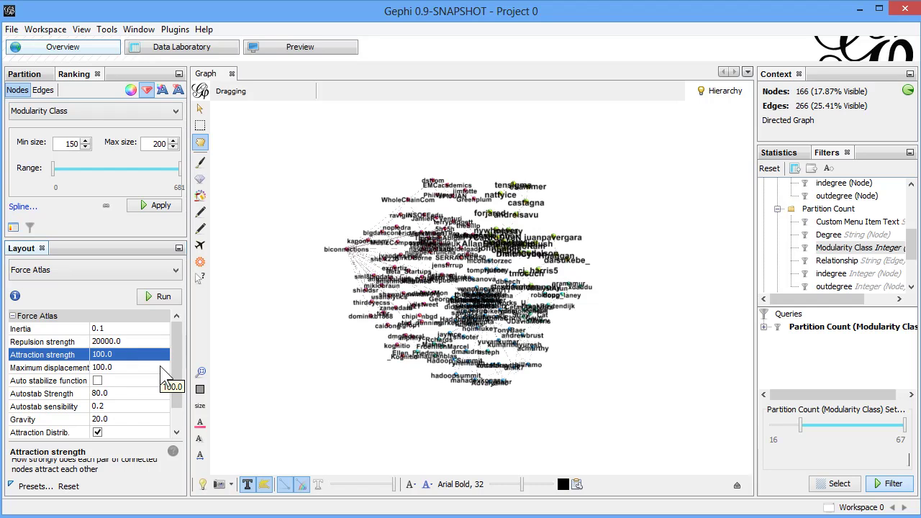
left_click(161, 367)
type("1")
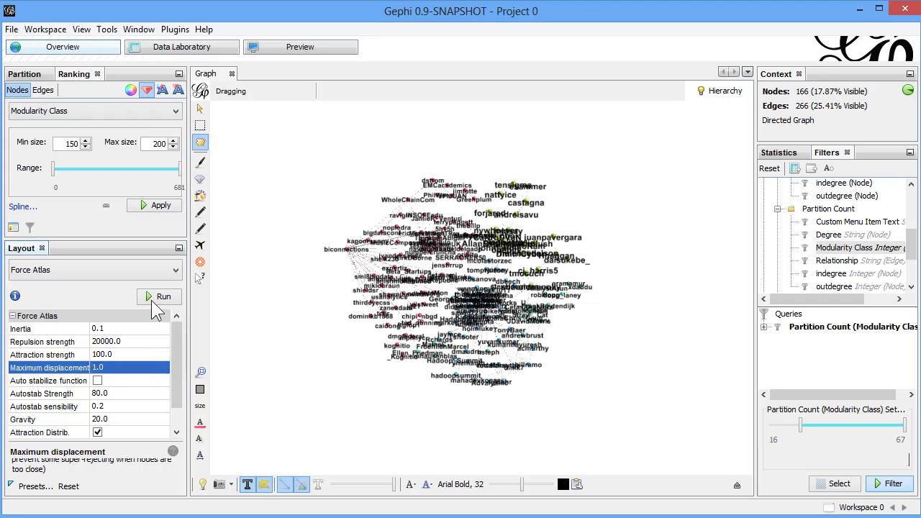
left_click(153, 297)
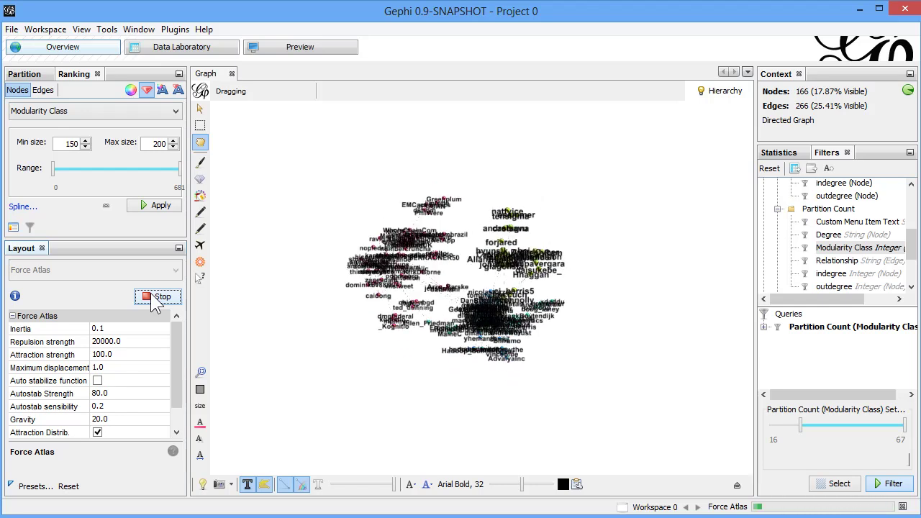
- Set gravity and attraction strength to 1.0 and rerun Force Atlas
left_click(154, 299)
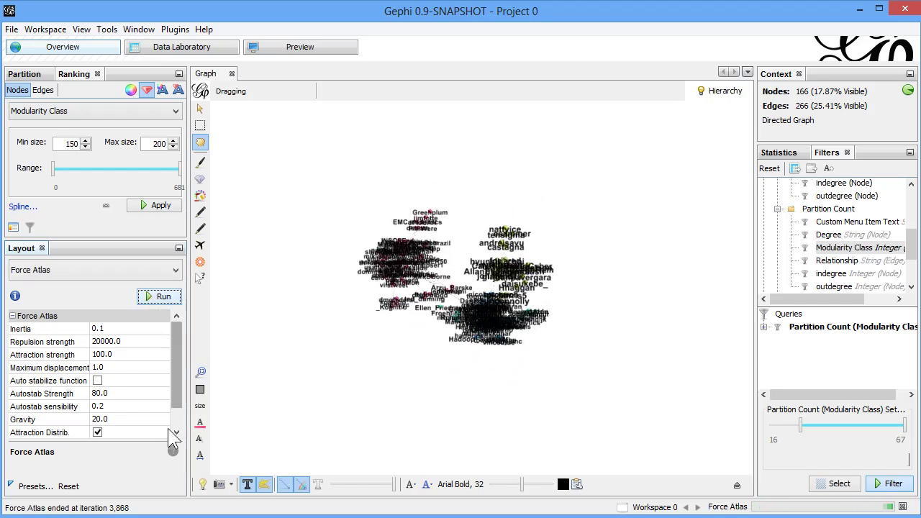
left_click(128, 421)
type("1.0")
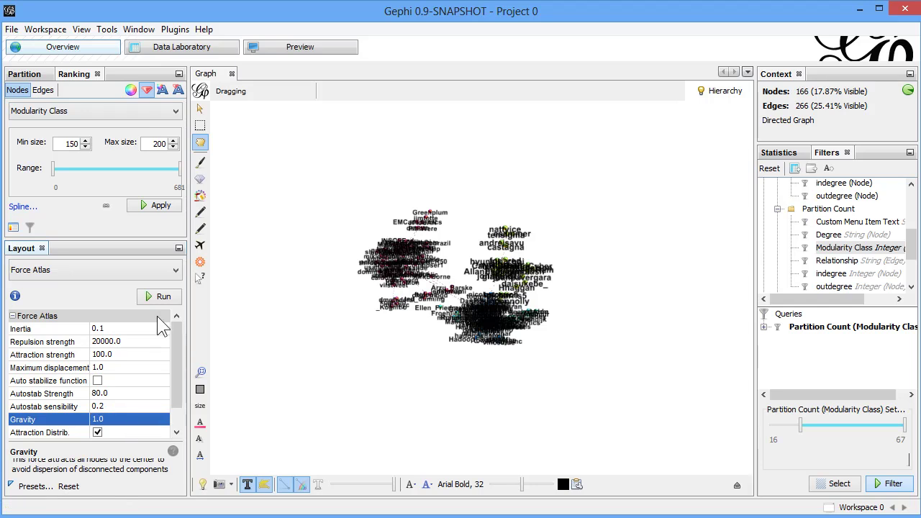
left_click(160, 296)
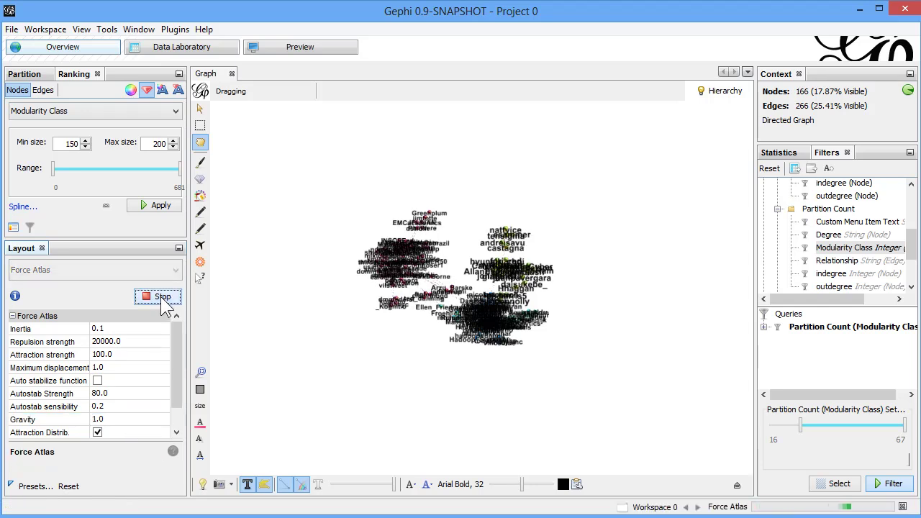
left_click(161, 296)
left_click(143, 355)
type("1")
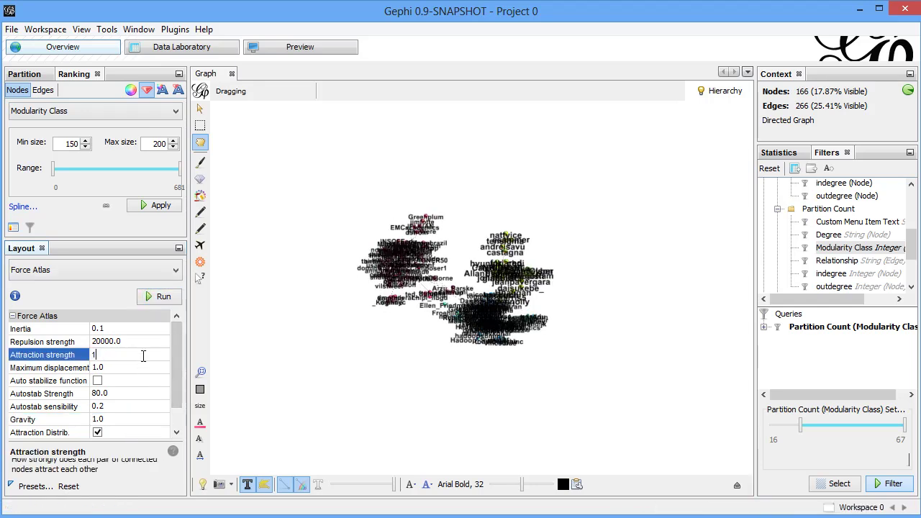
left_click(159, 301)
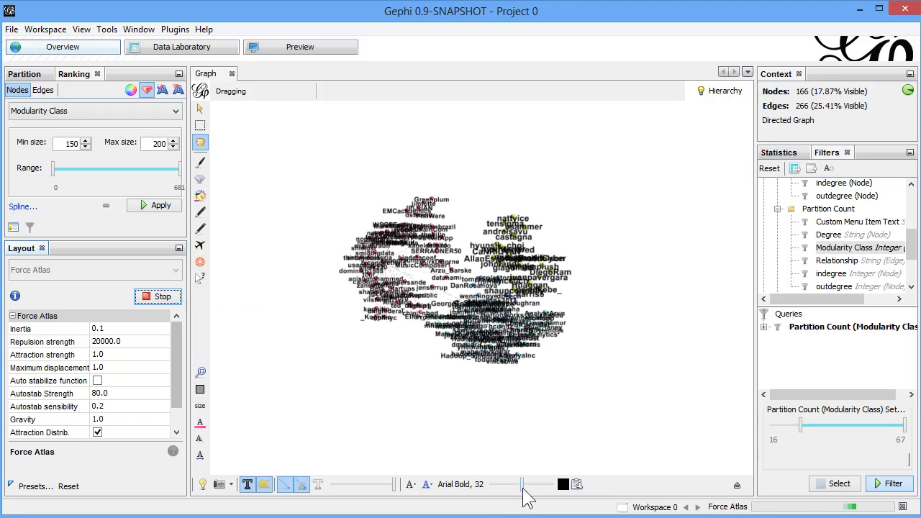
- Shrink the node labels while the layout runs, then stop it
left_click_drag(523, 490, 507, 490)
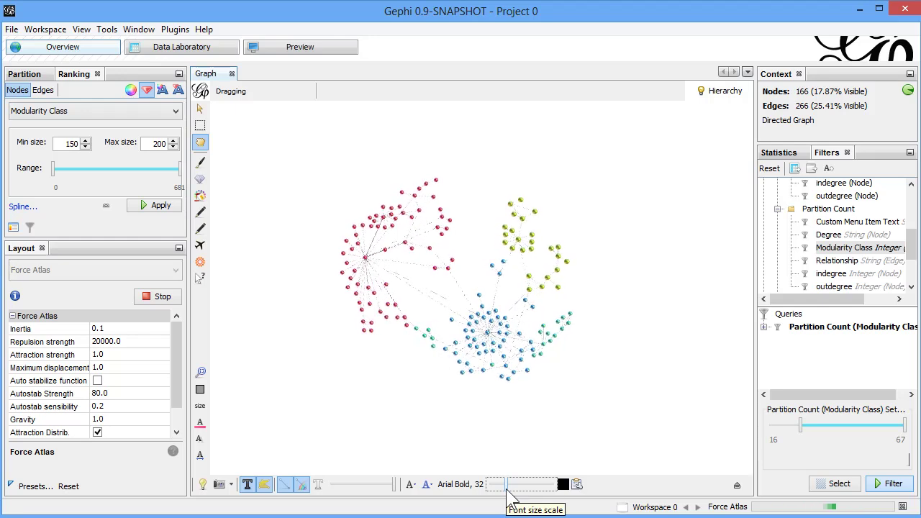
left_click_drag(507, 490, 501, 488)
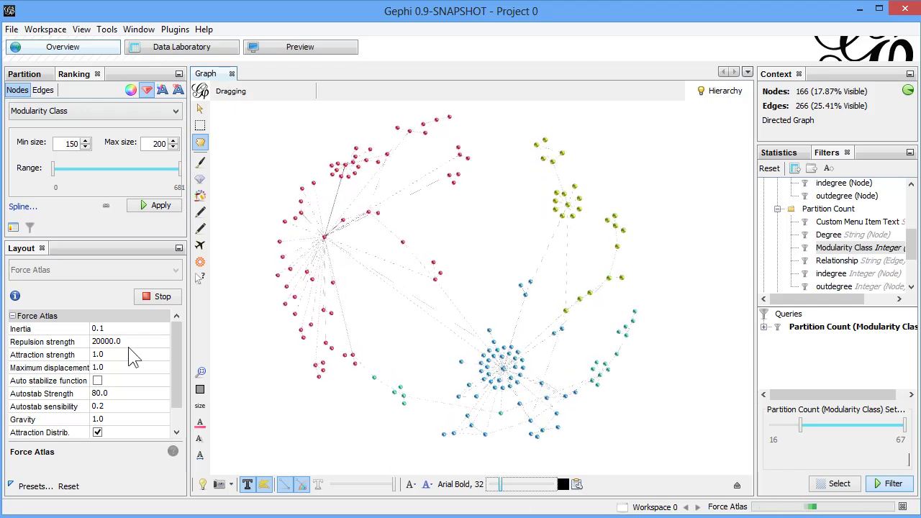
left_click(162, 297)
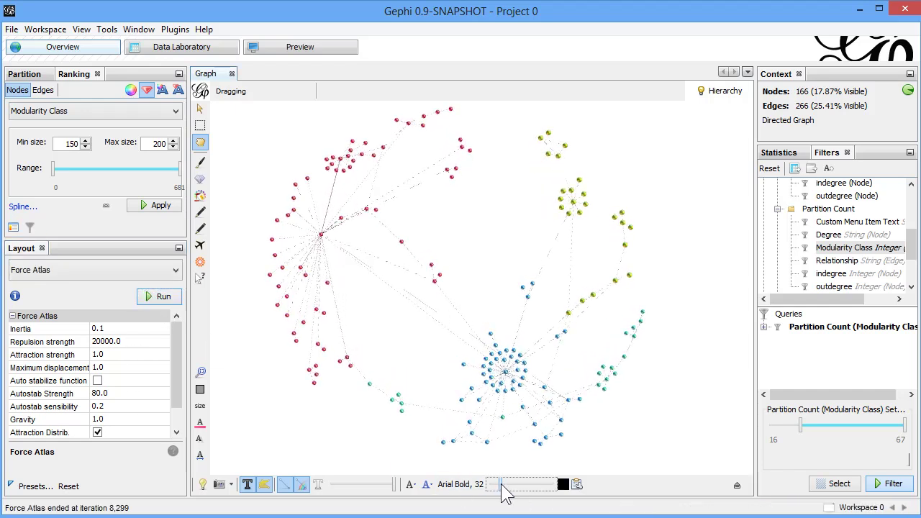
- Enlarge the node labels and run Label Adjust to separate overlapping names
left_click_drag(504, 493, 522, 492)
left_click(120, 274)
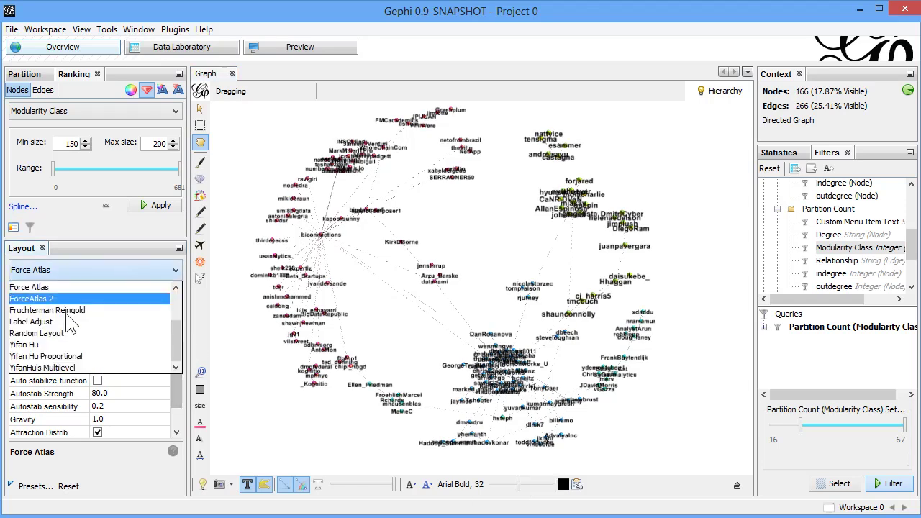
left_click(57, 319)
left_click(156, 297)
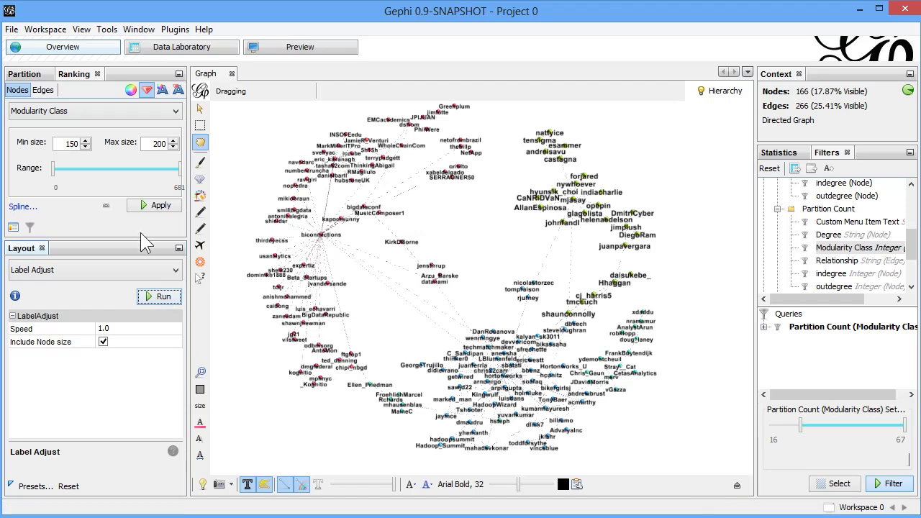
- Render the network in Preview with node labels set to Arial 12
left_click(299, 51)
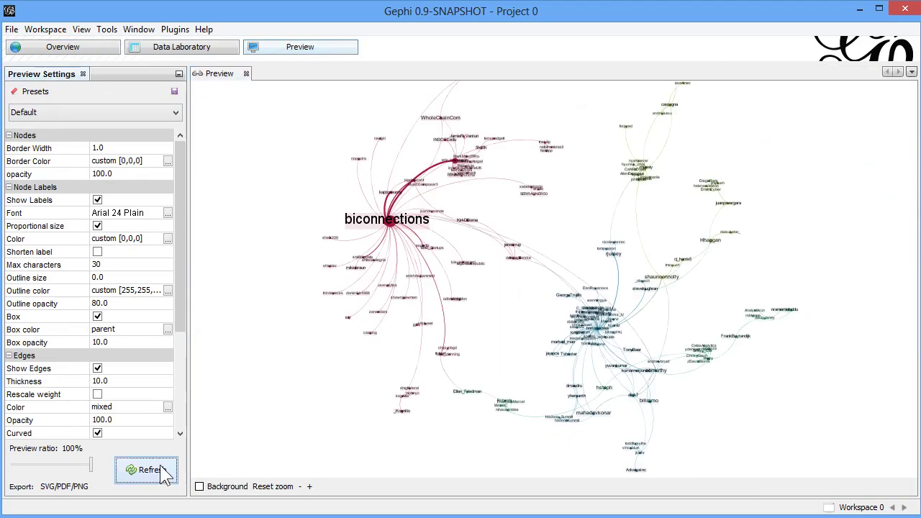
left_click(155, 471)
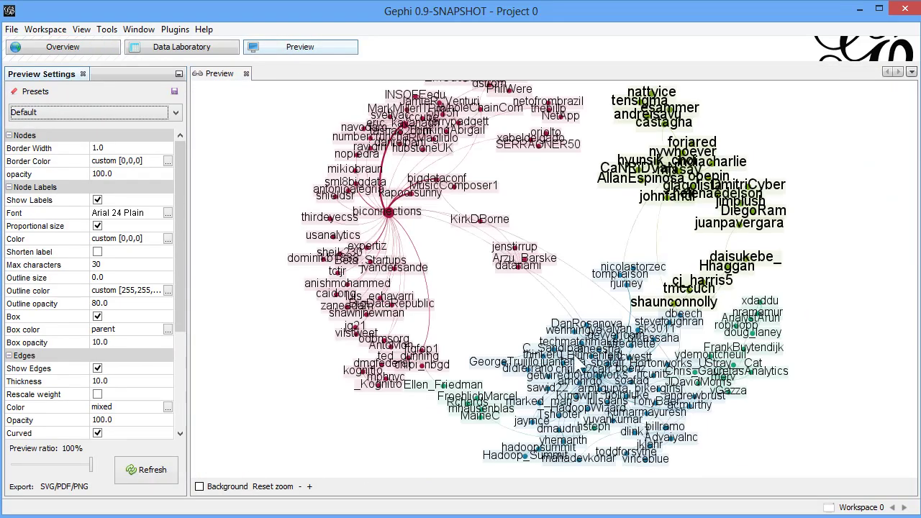
left_click(166, 216)
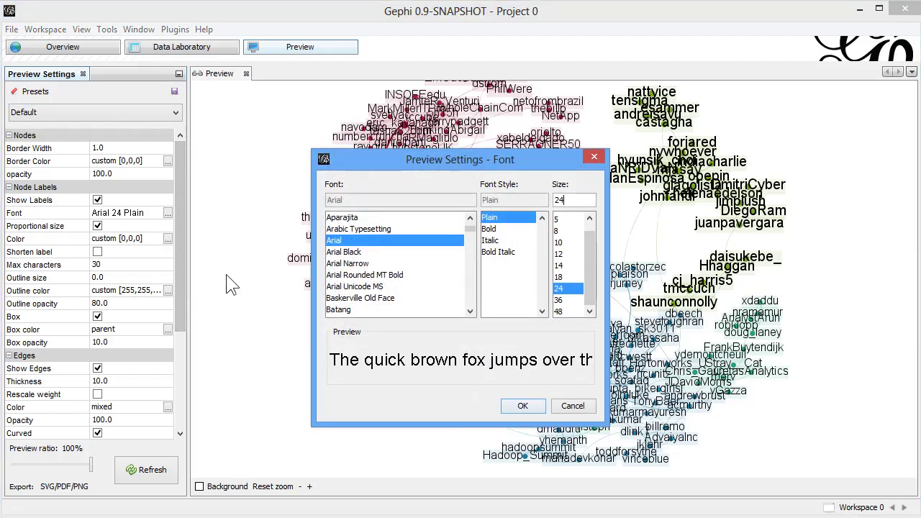
left_click(563, 254)
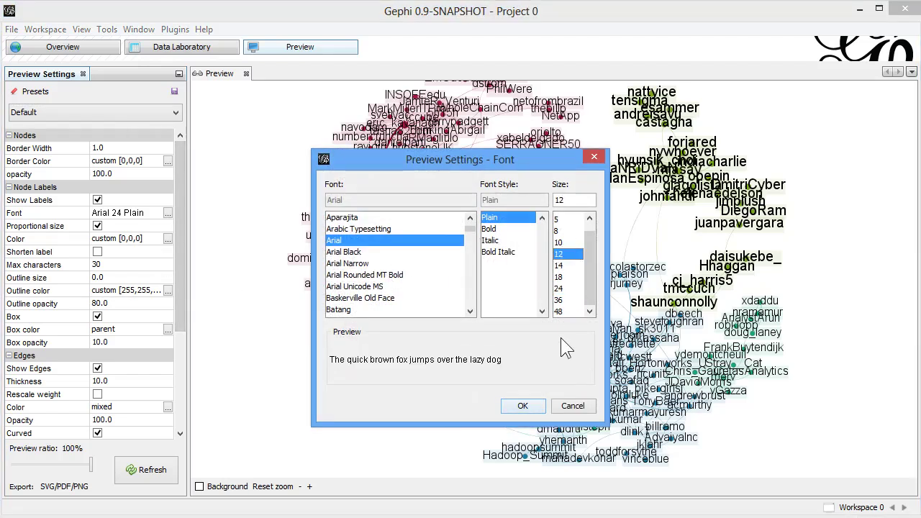
left_click(523, 406)
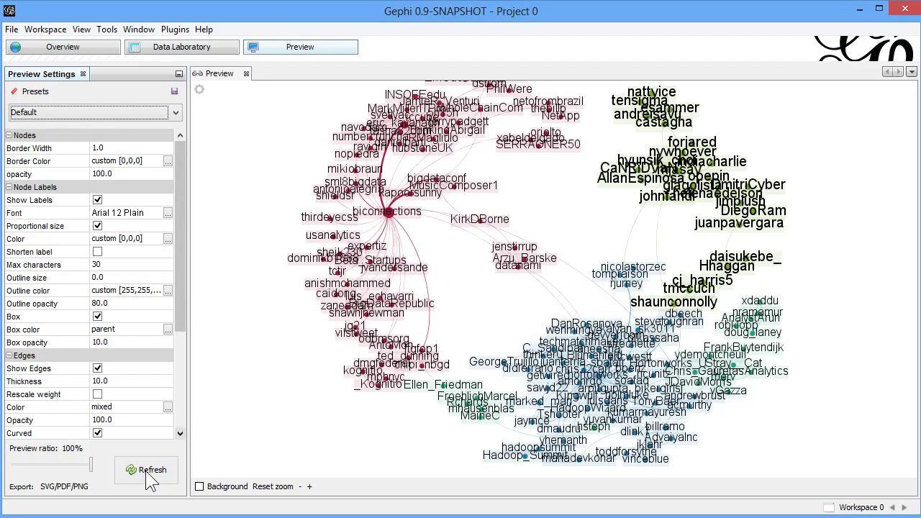
left_click(157, 469)
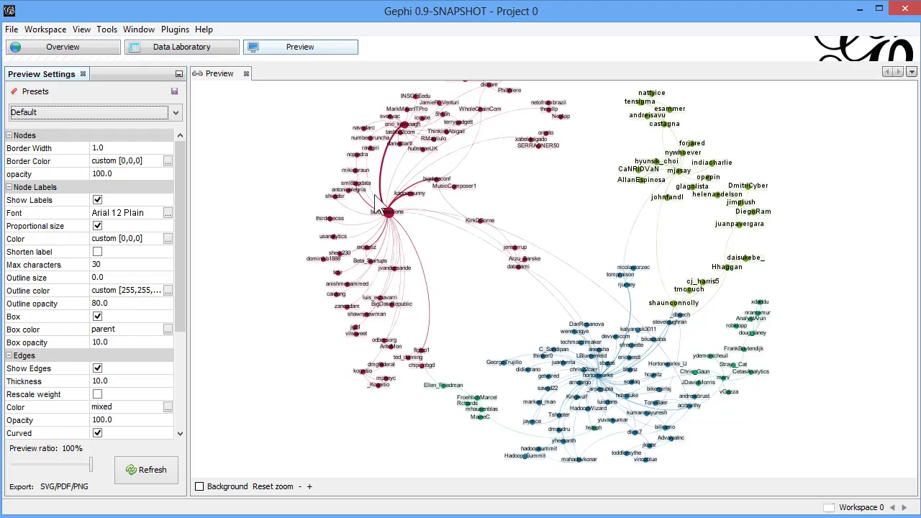
- Change the node label font to Arial 14 Plain and refresh the preview
left_click(167, 213)
left_click(558, 265)
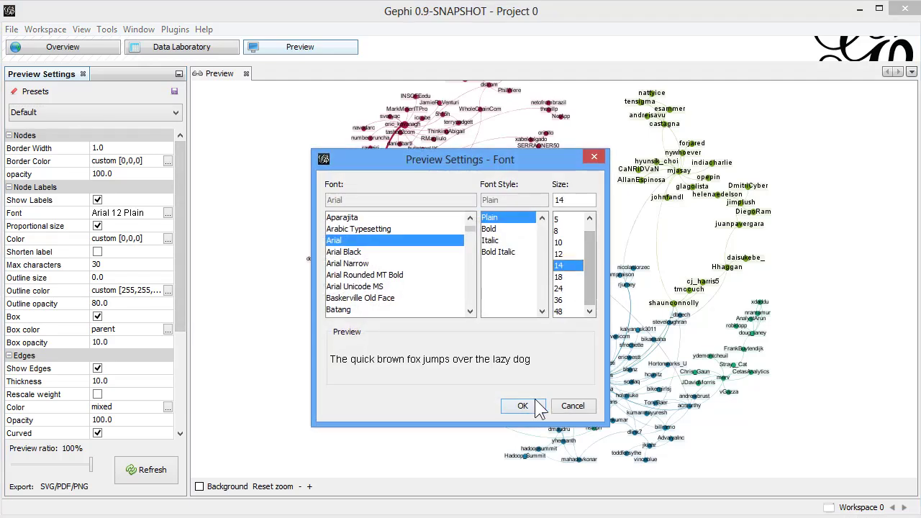
left_click(522, 406)
left_click(146, 471)
scroll(633, 306, "down", 5)
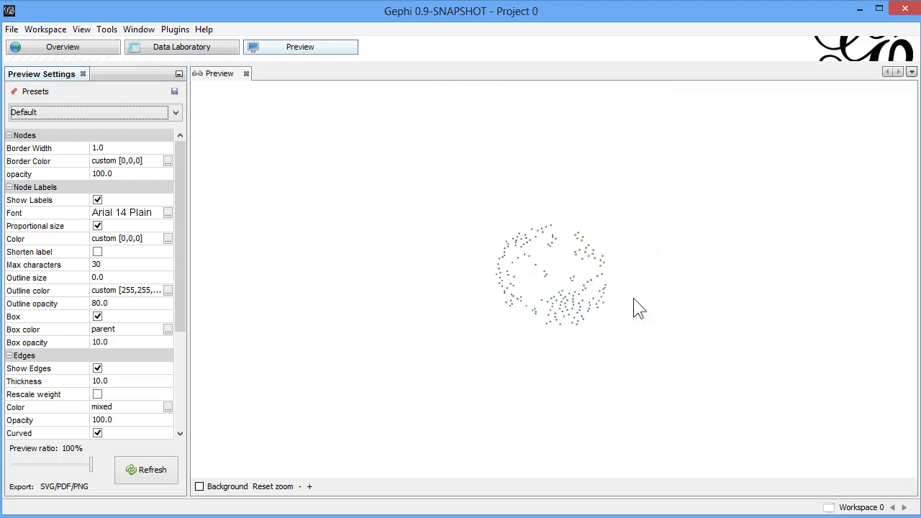
scroll(637, 309, "up", 5)
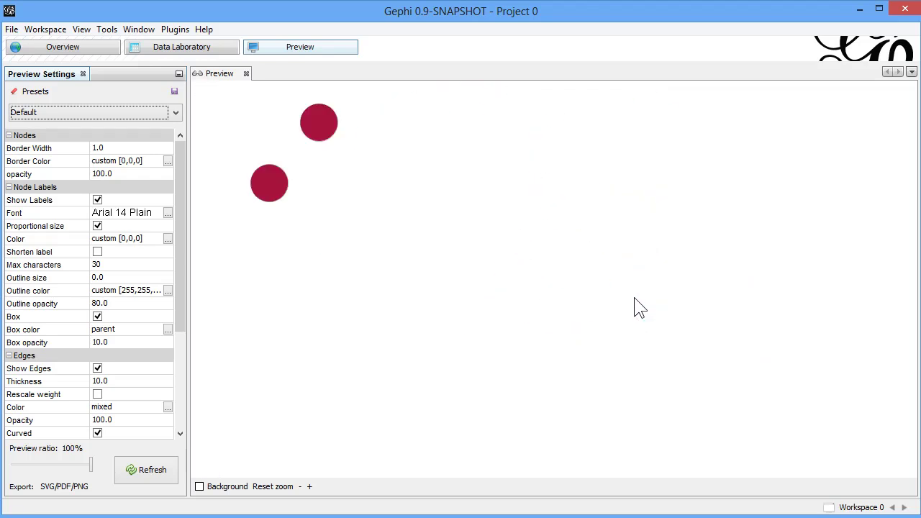
left_click_drag(331, 190, 503, 275)
left_click_drag(388, 245, 609, 306)
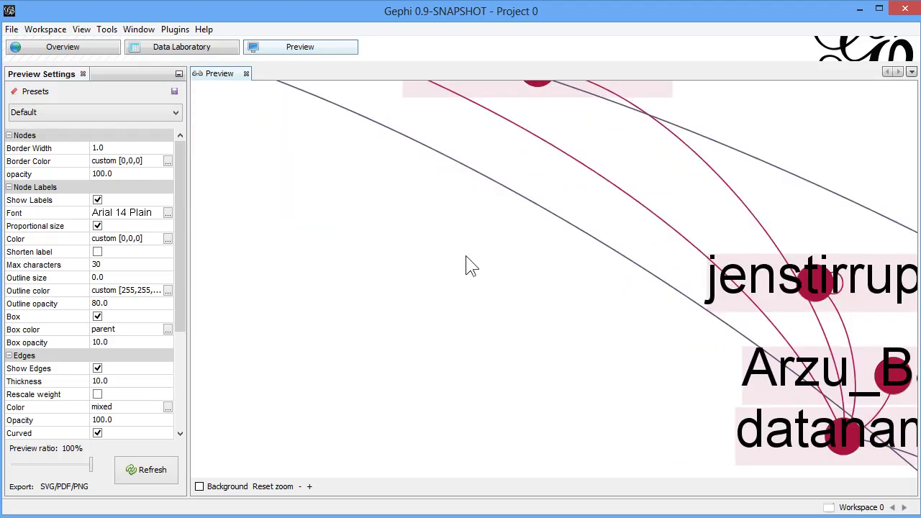
scroll(466, 255, "down", 2)
left_click_drag(435, 261, 554, 293)
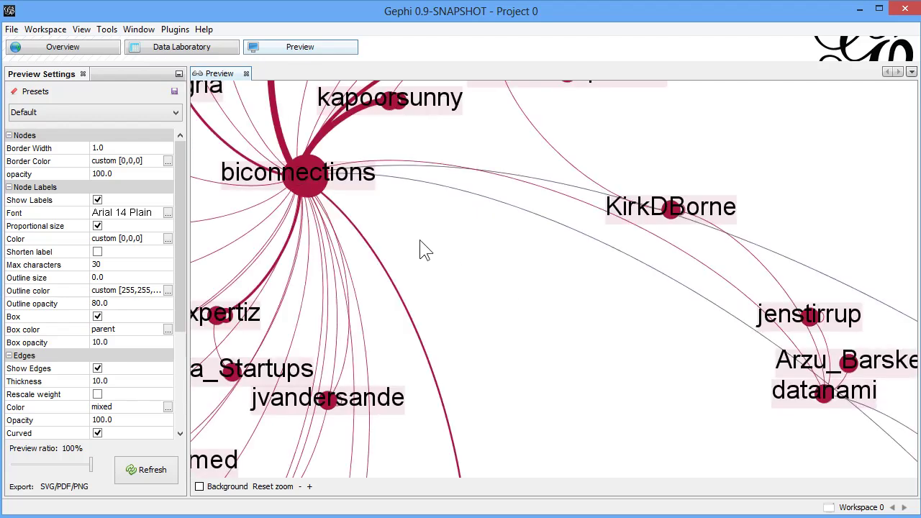
left_click_drag(452, 257, 530, 292)
scroll(554, 311, "down", 2)
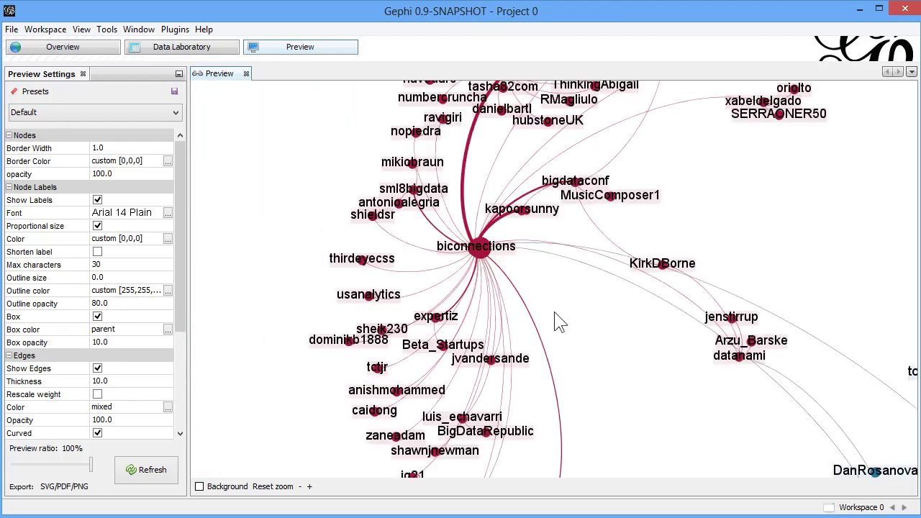
scroll(554, 312, "down", 3)
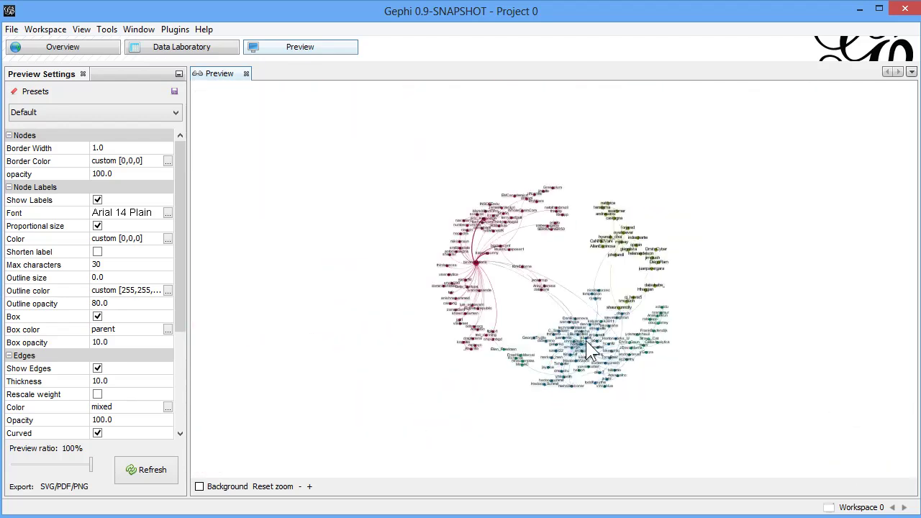
scroll(586, 341, "up", 3)
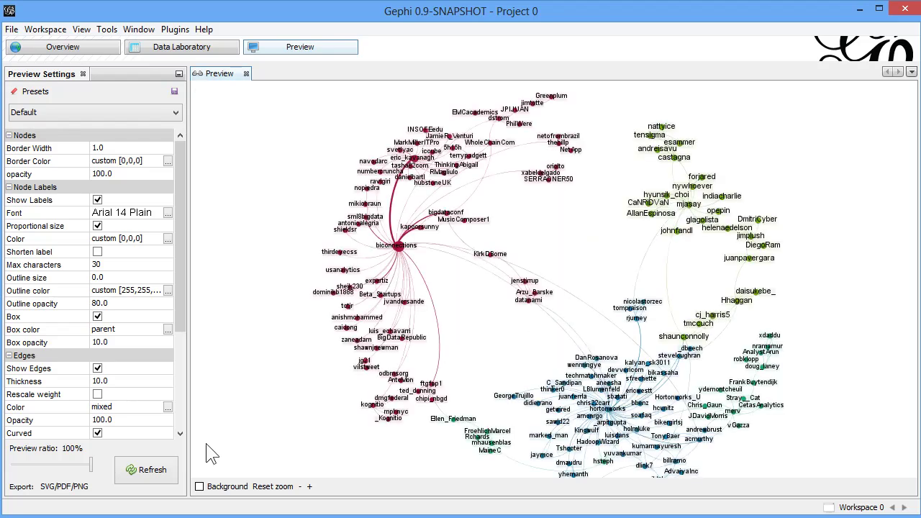
- Export the preview as a PDF named 'Hadoop-Modularity'
left_click(93, 488)
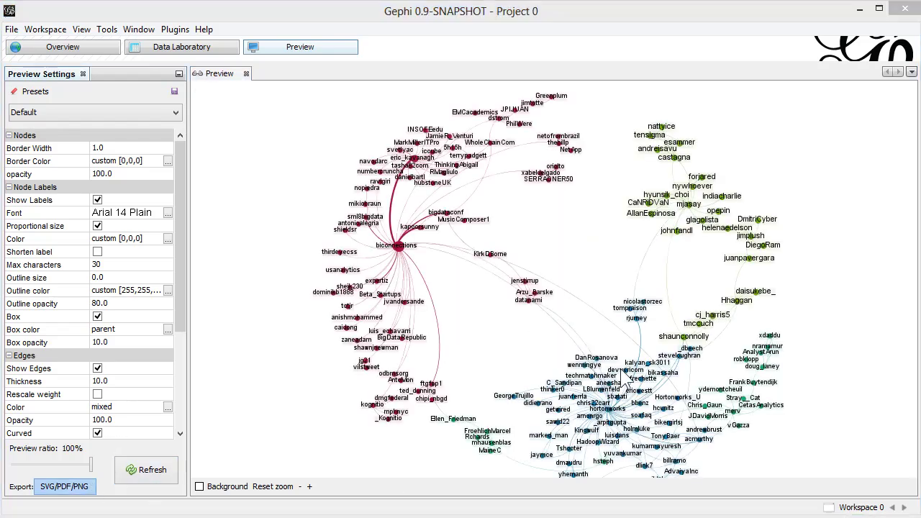
type("Hadoop-")
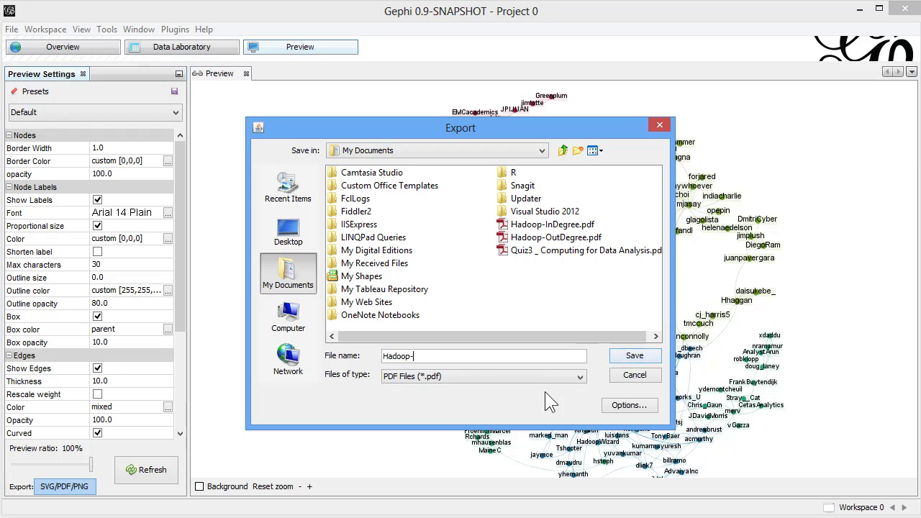
type("Modularity")
key("Return")
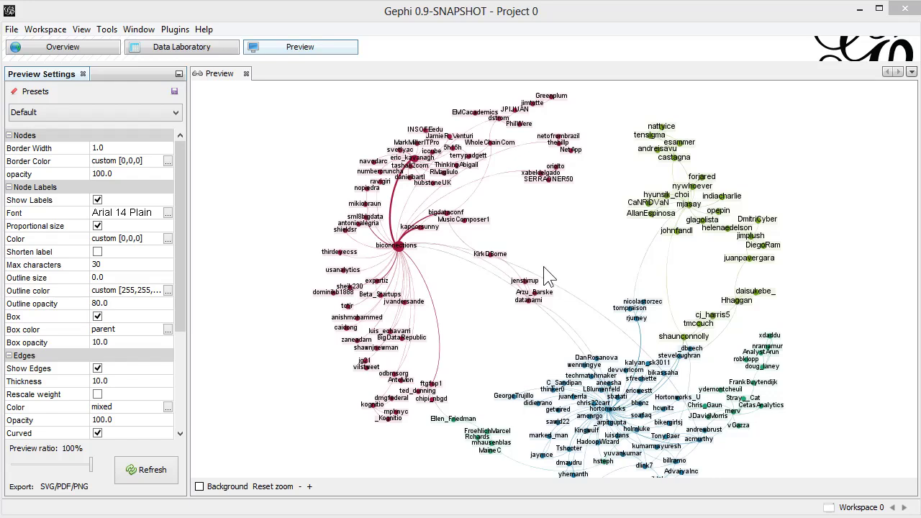
- Bring Hadoop-InDegree.pdf to the front and scroll through its graph
left_click(557, 504)
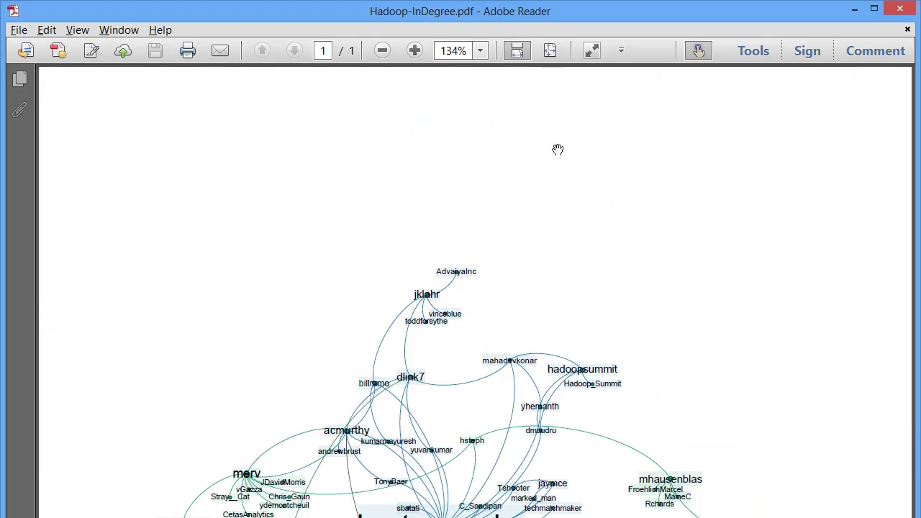
scroll(559, 218, "down", 5)
scroll(558, 219, "down", 8)
scroll(558, 218, "down", 2)
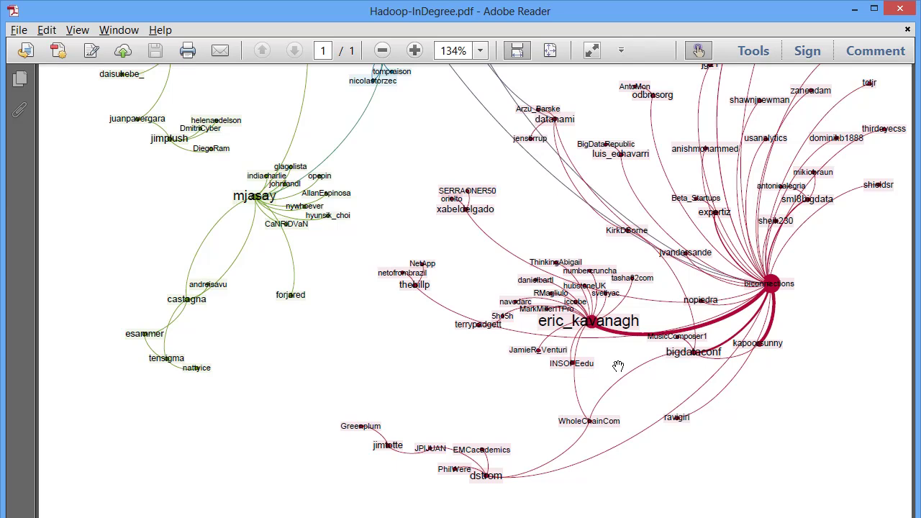
- Switch to Hadoop-OutDegree.pdf and scroll through its graph
mouse_move(667, 517)
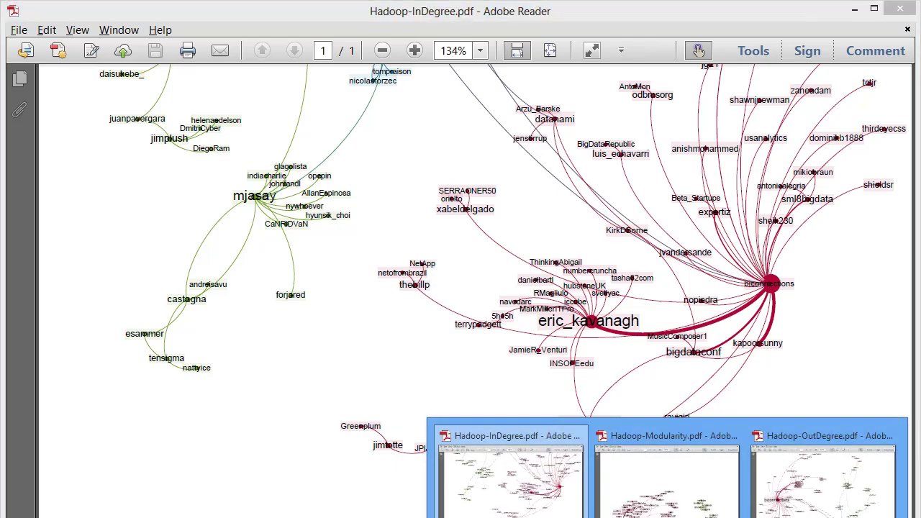
left_click(804, 500)
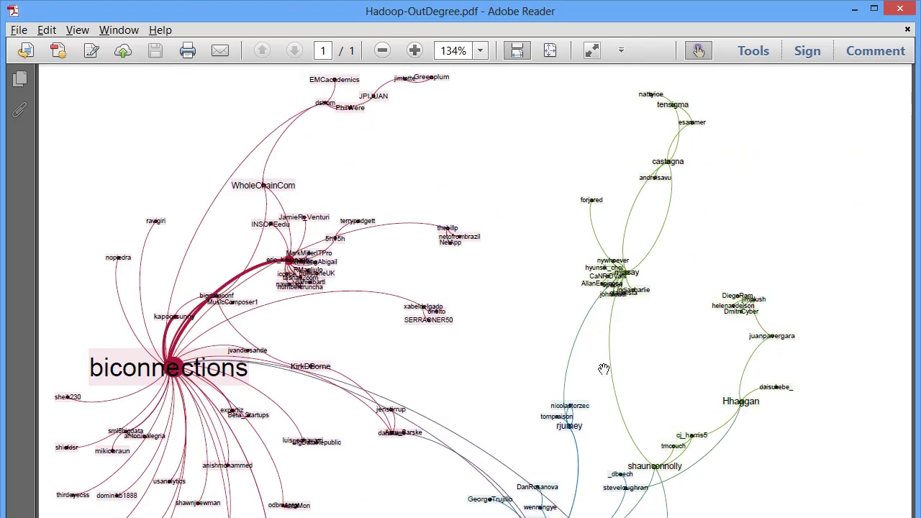
scroll(604, 369, "down", 6)
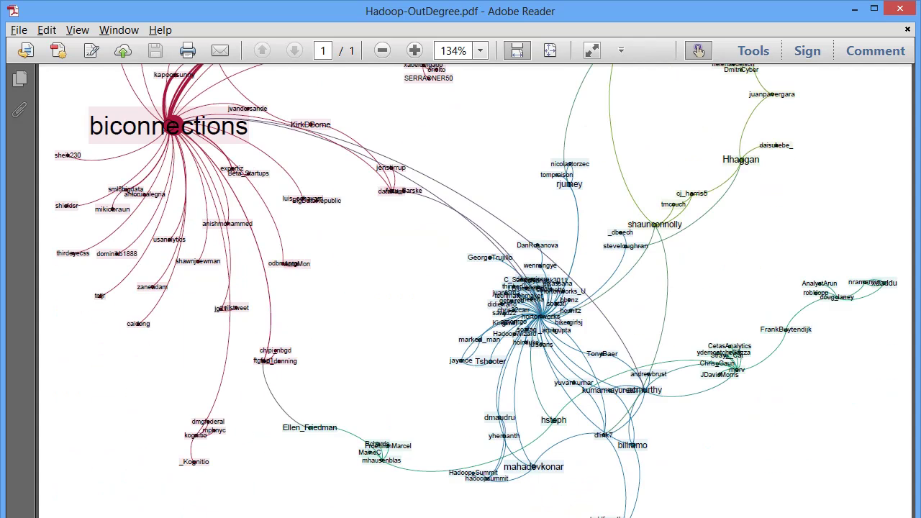
- Return to Hadoop-InDegree.pdf and scroll through it again
mouse_move(666, 517)
left_click(504, 474)
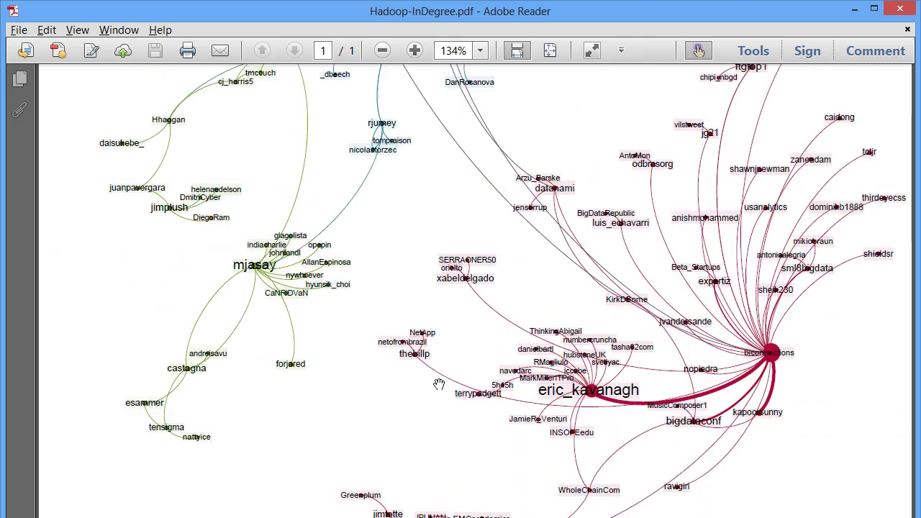
scroll(439, 384, "up", 11)
scroll(439, 385, "down", 3)
scroll(435, 387, "down", 12)
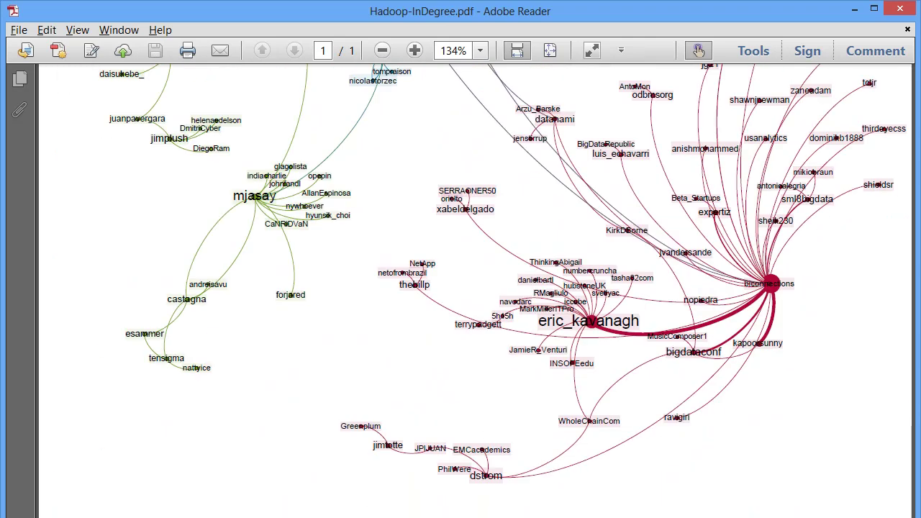
- Bring Hadoop-Modularity.pdf forward and scroll through its red, green, blue and teal clusters
mouse_move(665, 517)
left_click(683, 495)
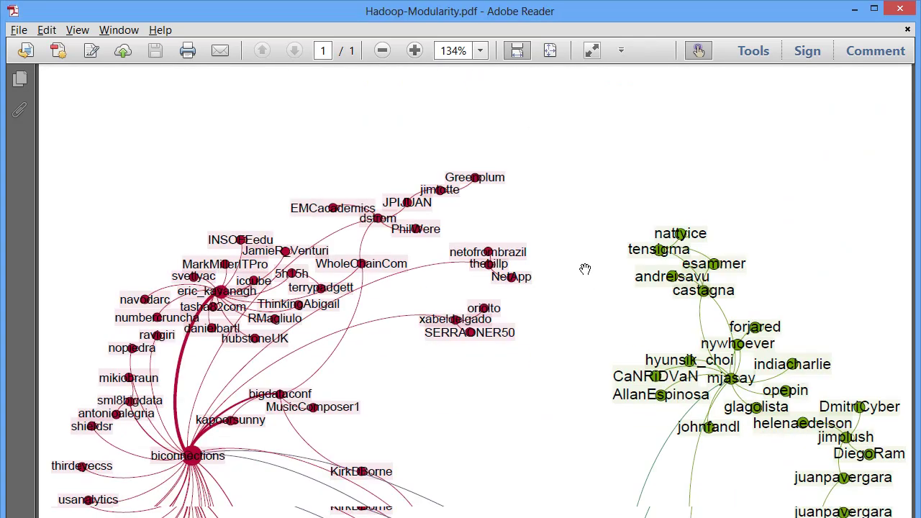
scroll(585, 269, "down", 8)
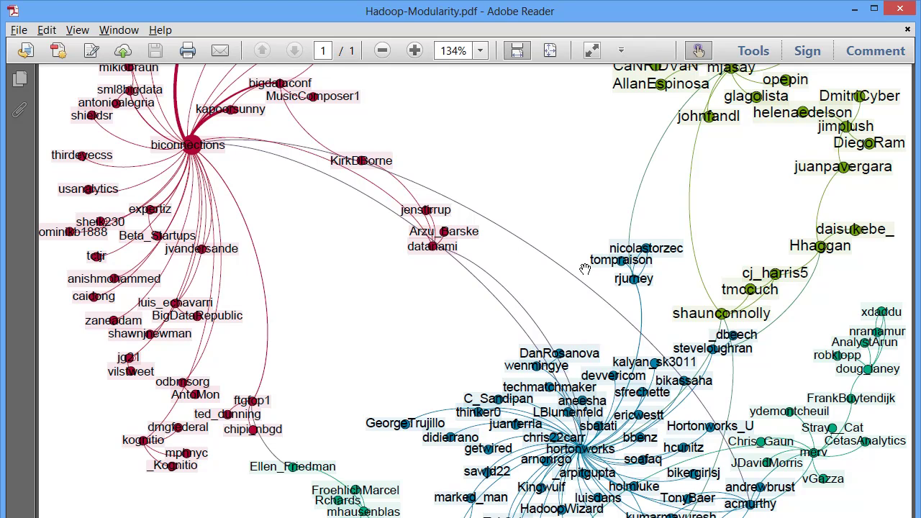
scroll(585, 269, "down", 7)
scroll(579, 270, "up", 11)
scroll(250, 220, "up", 4)
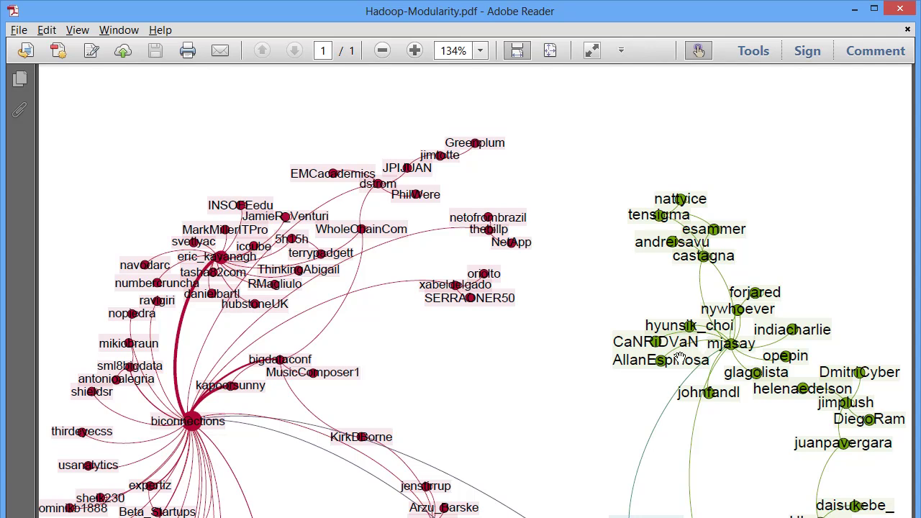
scroll(680, 358, "down", 2)
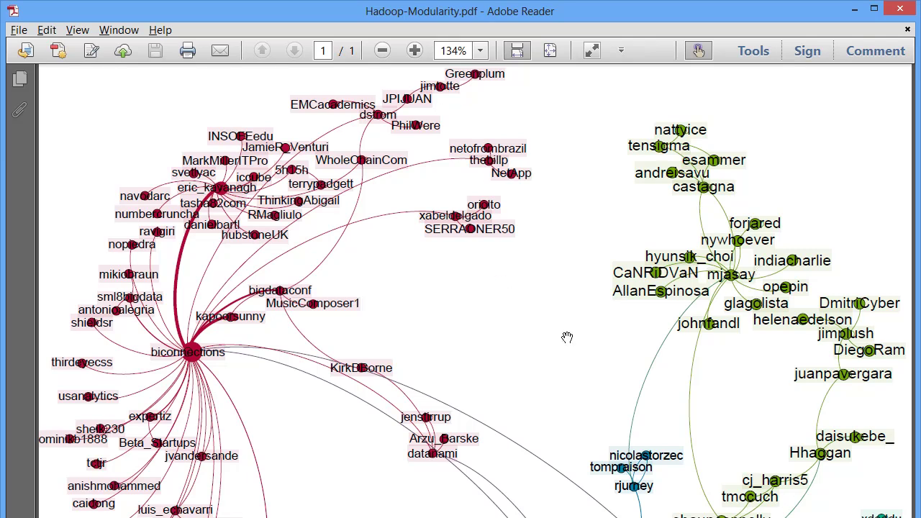
scroll(689, 358, "down", 4)
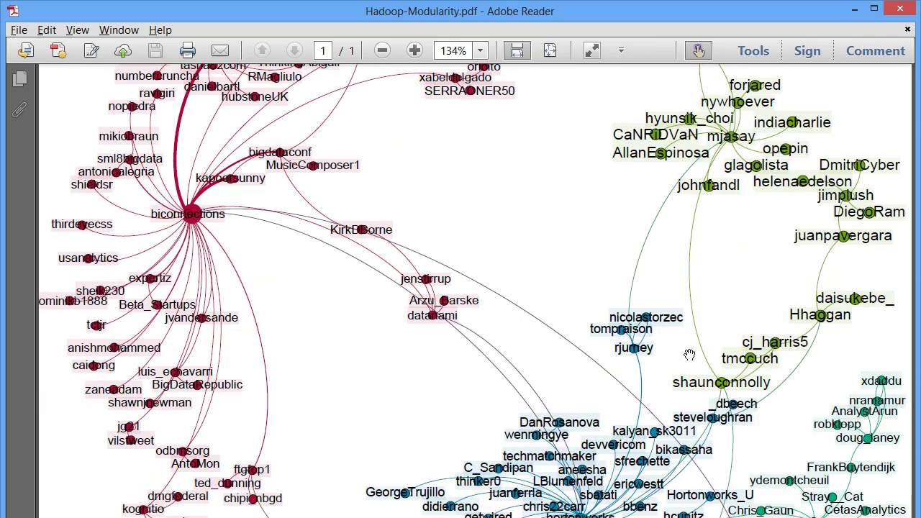
scroll(663, 353, "down", 5)
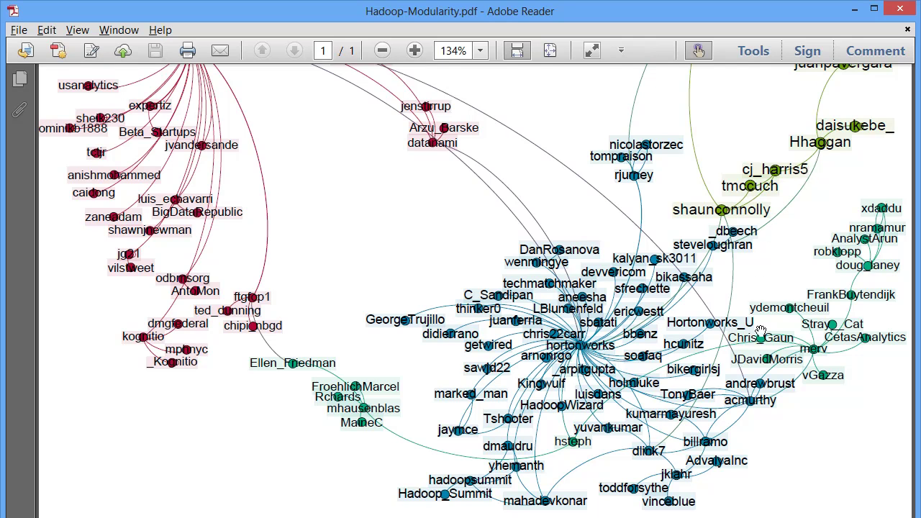
scroll(318, 345, "down", 3)
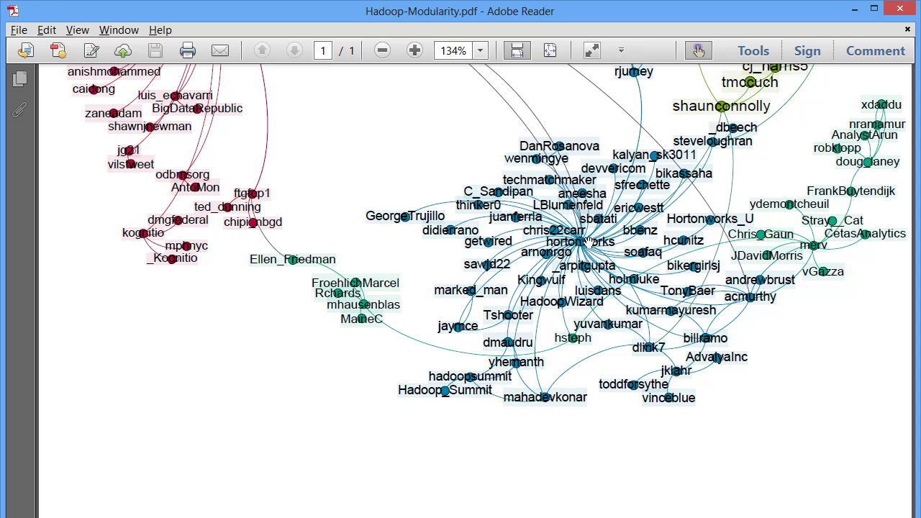
- Return to the Overview and colour the nodes by Modularity Class partition
key("alt+Tab")
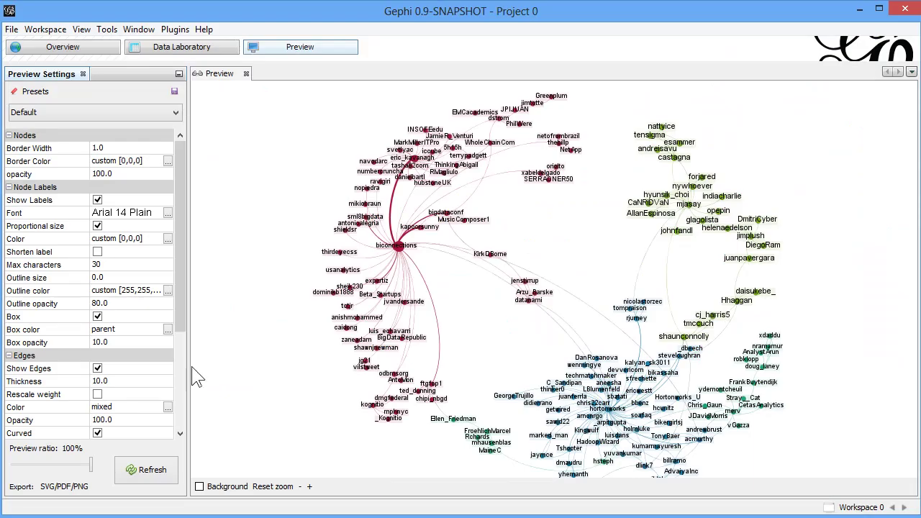
left_click(72, 47)
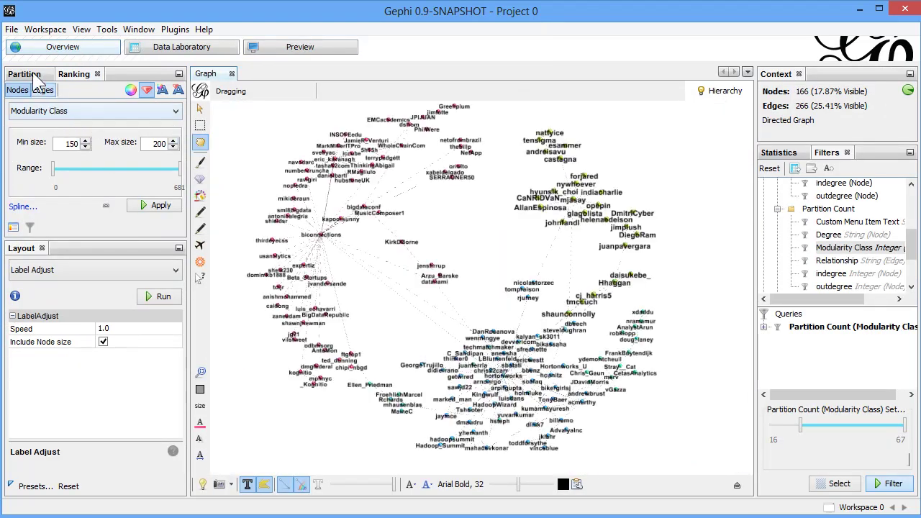
left_click(34, 75)
left_click(70, 113)
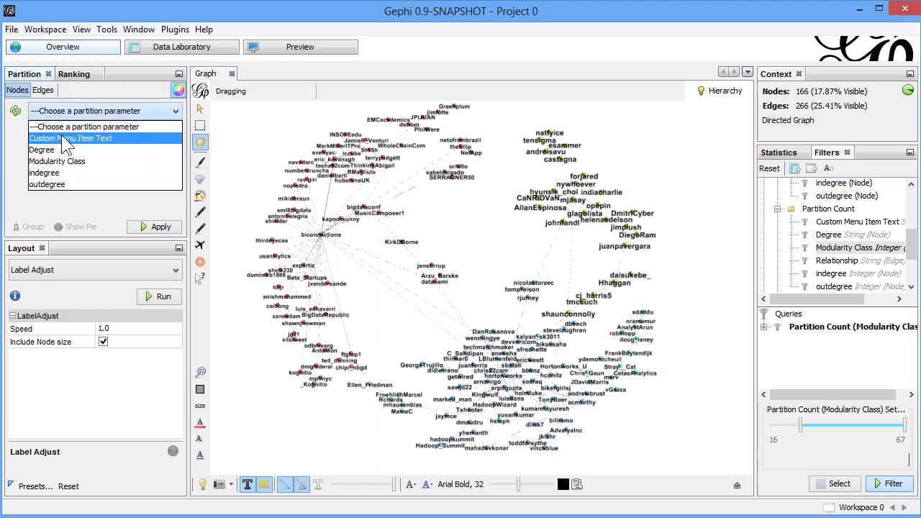
left_click(63, 158)
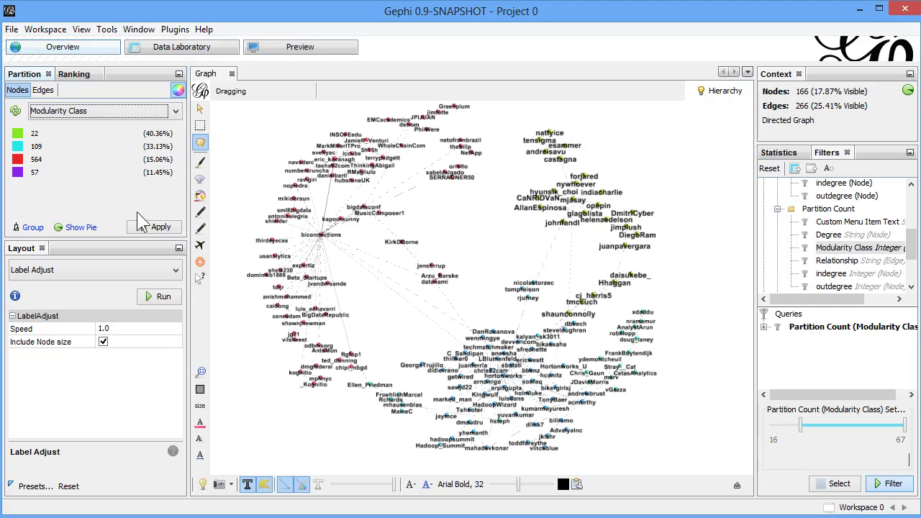
left_click(167, 229)
left_click(146, 229)
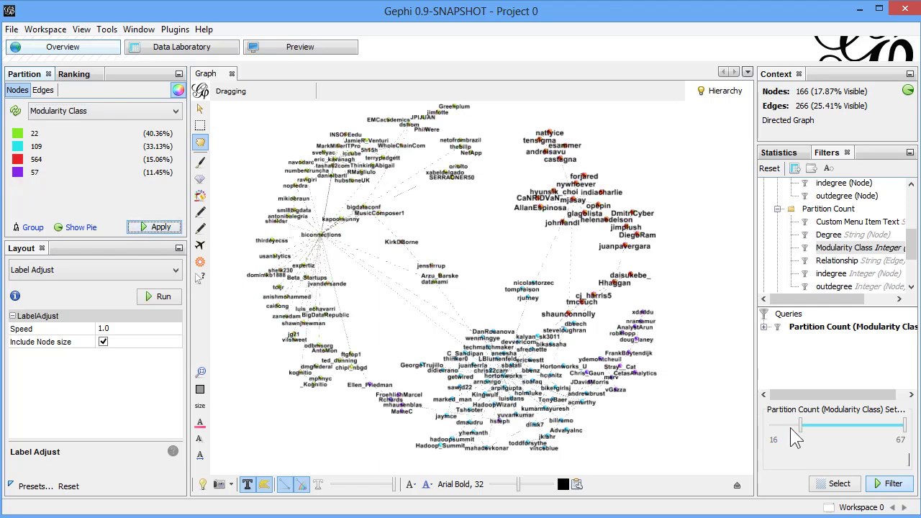
- Filter communities to Partition Count 6–67, leaving 186 nodes and 291 edges, with colours reapplied
left_click_drag(800, 425, 785, 426)
left_click(116, 119)
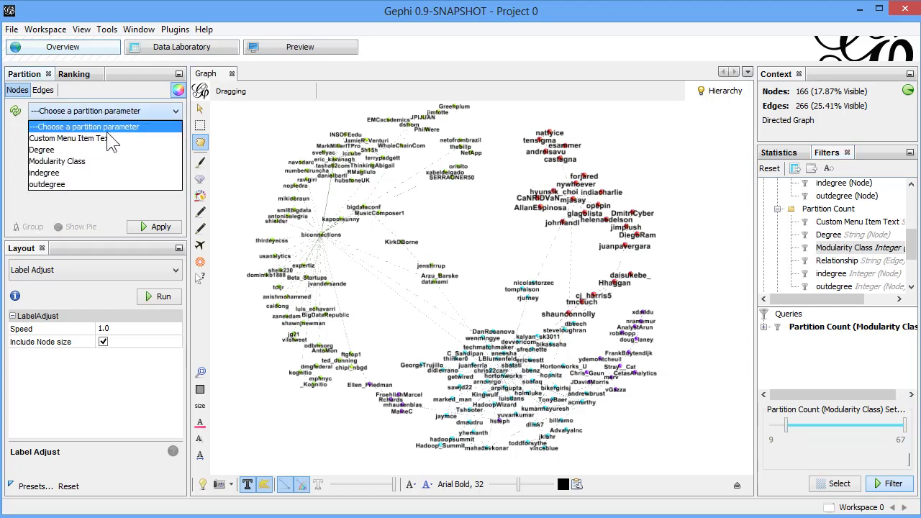
left_click(93, 159)
left_click(152, 229)
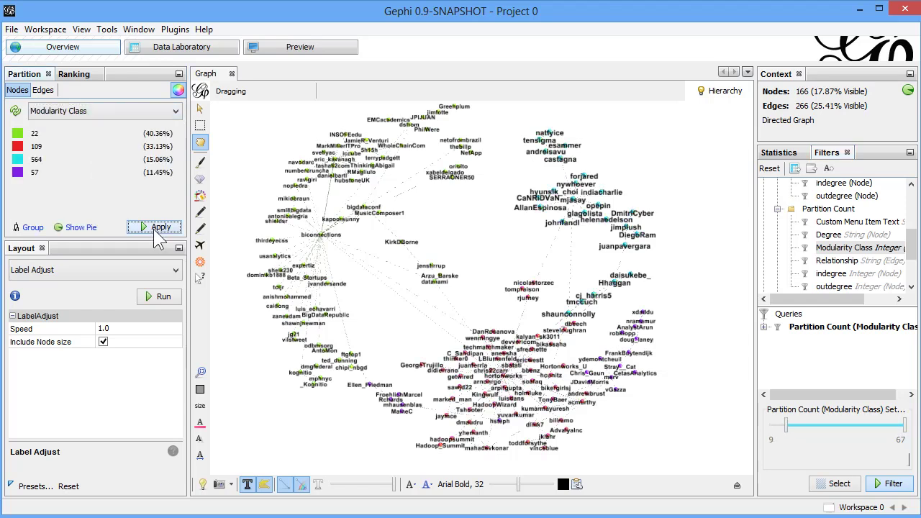
left_click(891, 484)
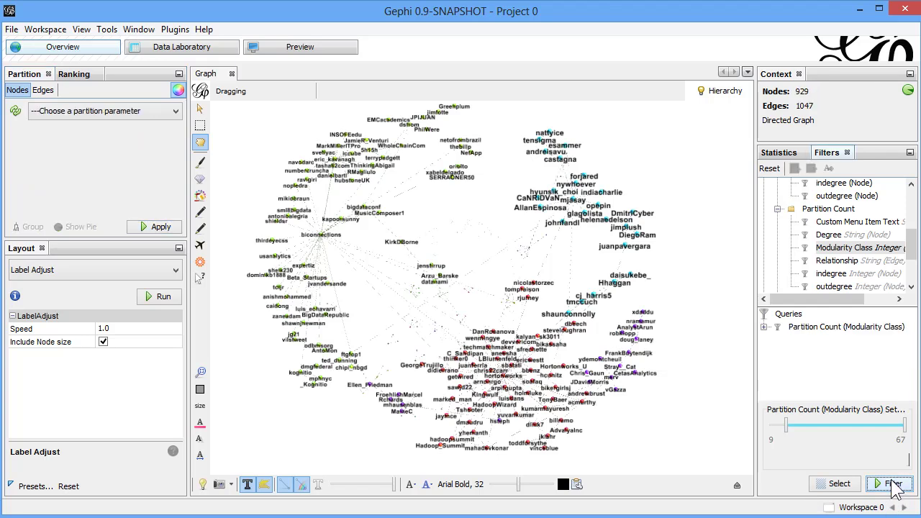
left_click(892, 484)
left_click(892, 483)
left_click(892, 483)
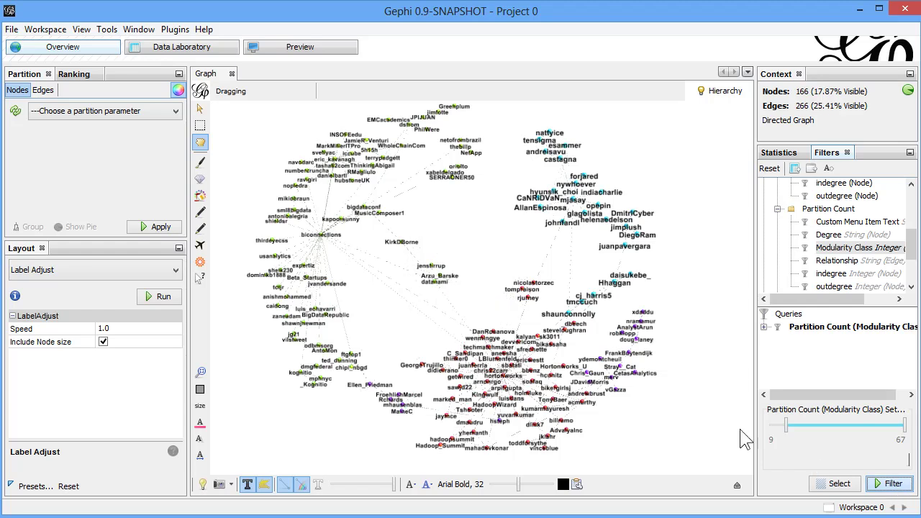
left_click_drag(790, 430, 784, 430)
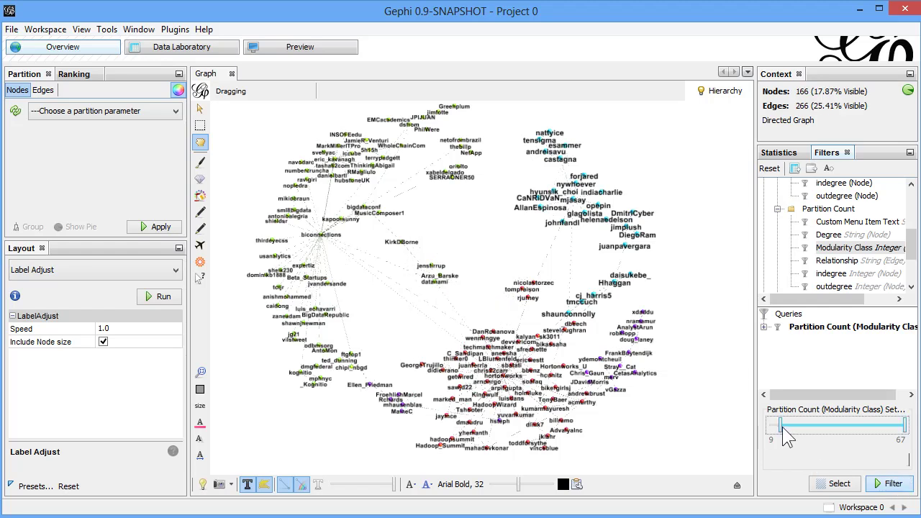
left_click(892, 485)
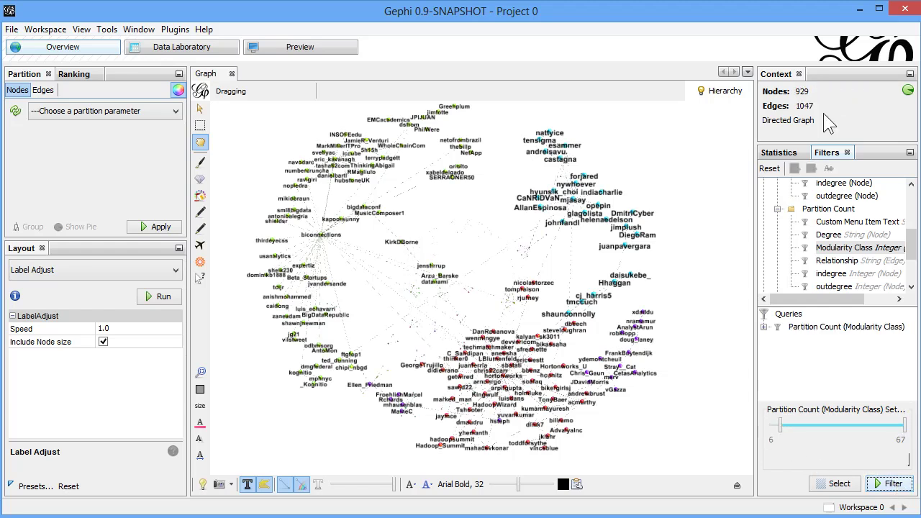
left_click(892, 485)
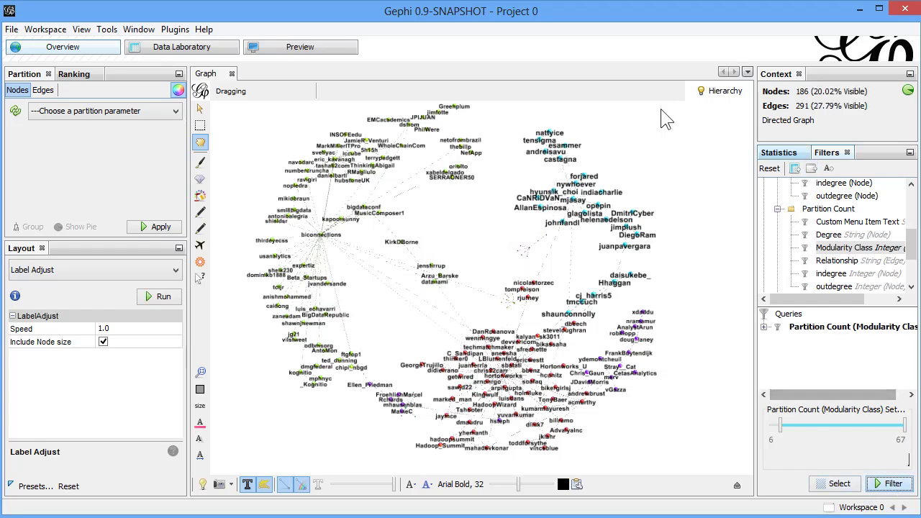
left_click(102, 113)
- Reapply Modularity Class colouring, showing seven communities from 36.02% down to 3.23%
left_click(41, 128)
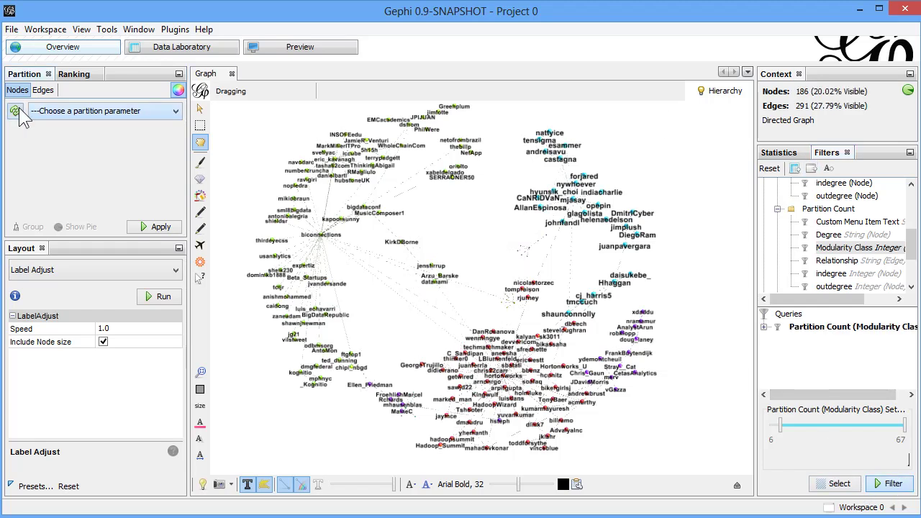
left_click(68, 115)
left_click(68, 158)
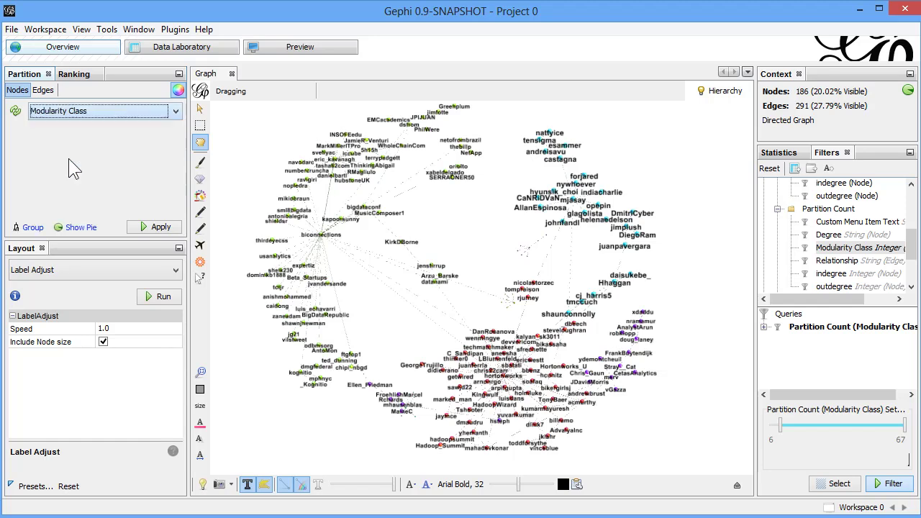
left_click(155, 227)
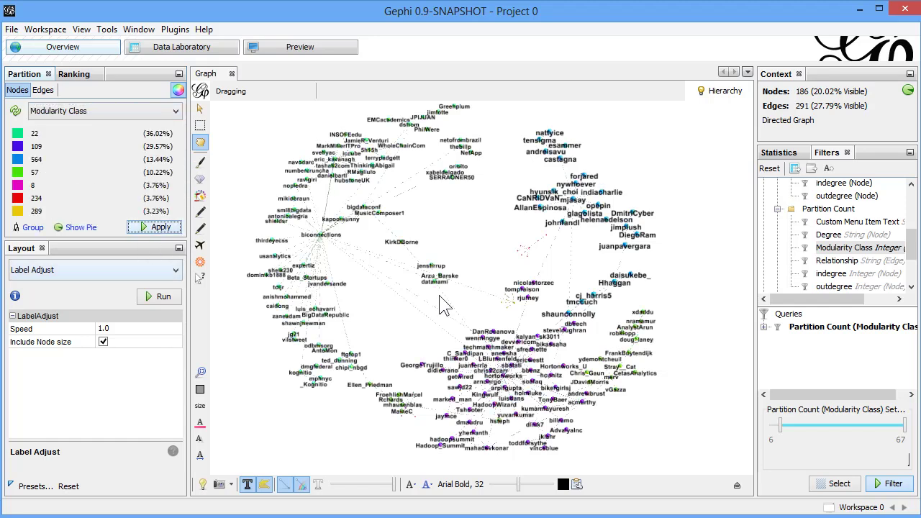
- Run the Force Atlas layout until the network spreads out, then stop it
left_click(123, 270)
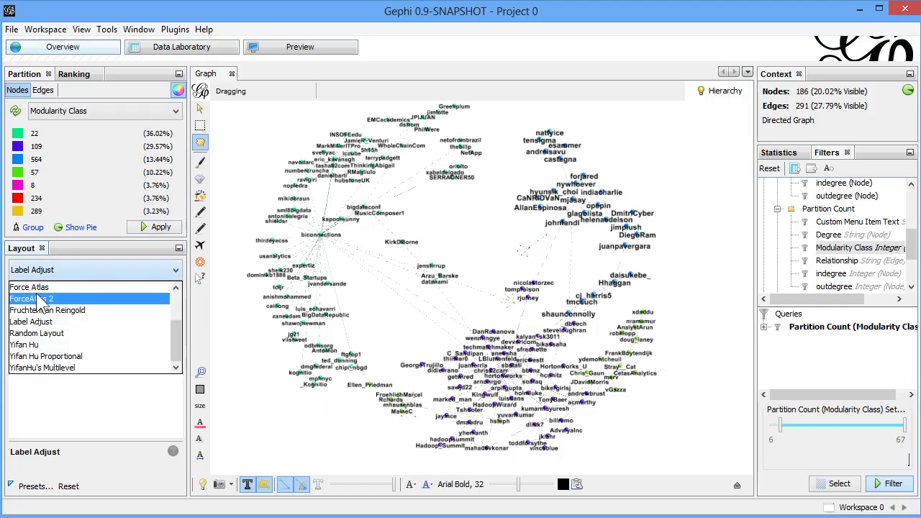
left_click(44, 285)
left_click(151, 298)
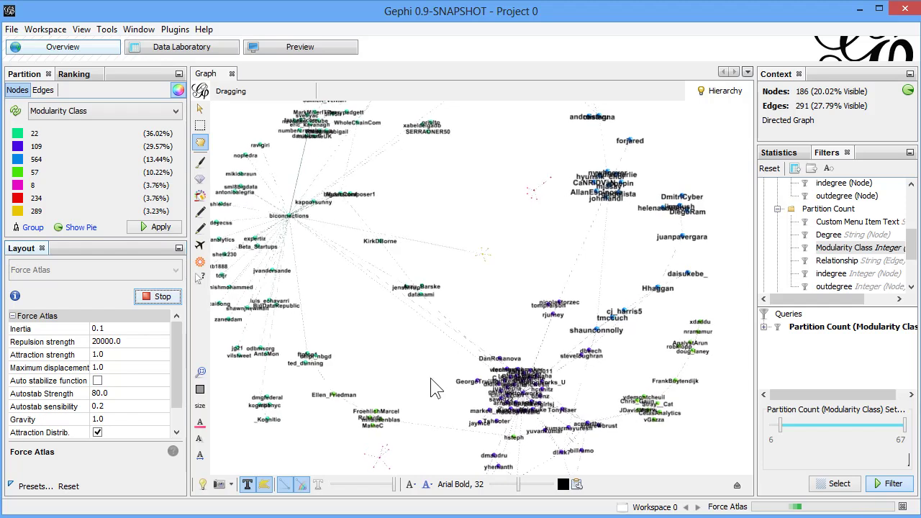
left_click(159, 297)
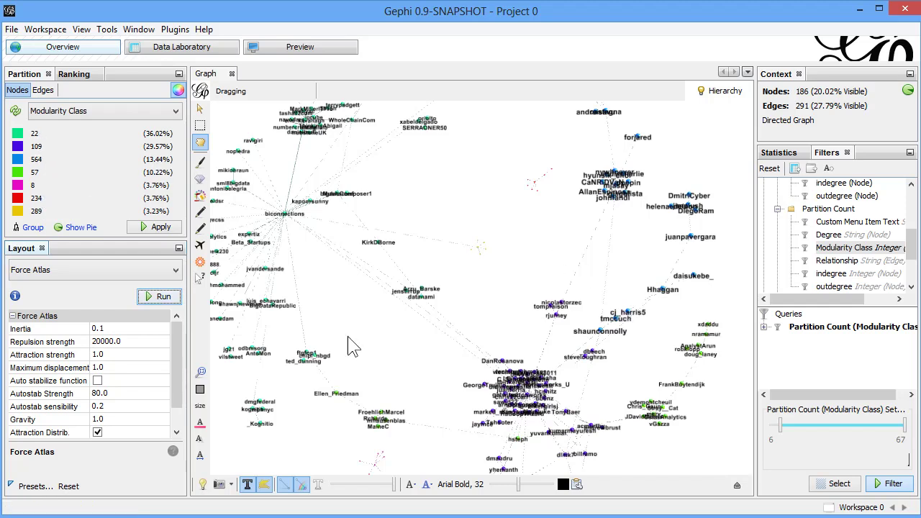
- Change modularity class 289's colour to cyan (46,255,199)
left_click(22, 216)
left_click(20, 213)
left_click_drag(20, 225, 91, 252)
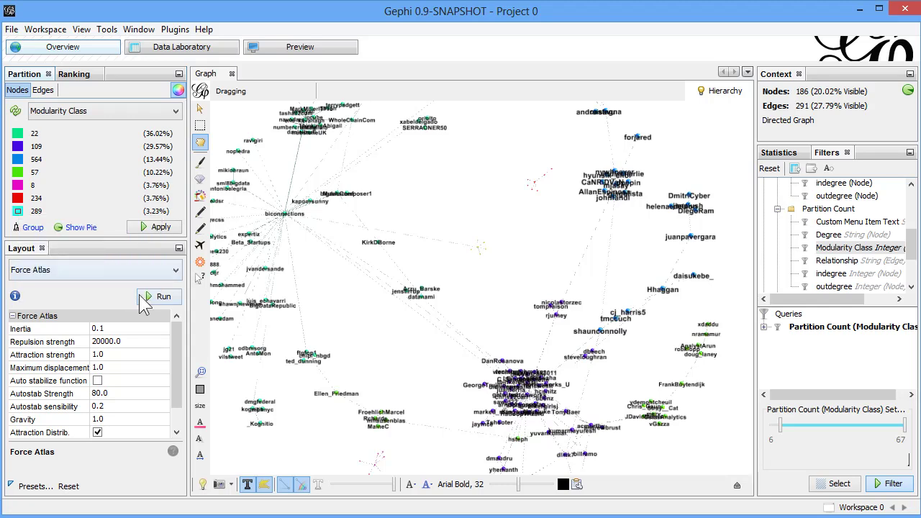
- Apply the updated class colours and zoom out to see the teal, purple, blue and green clusters
left_click(153, 227)
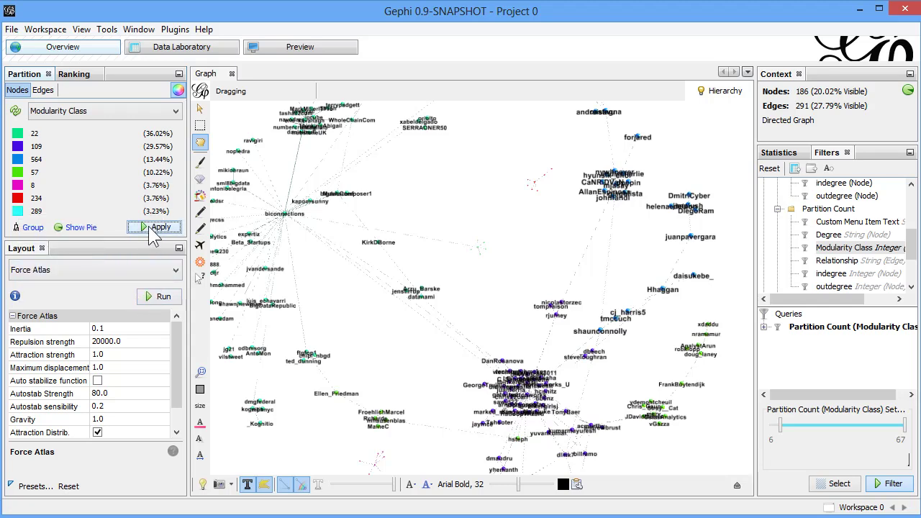
scroll(471, 367, "down", 3)
scroll(468, 367, "down", 1)
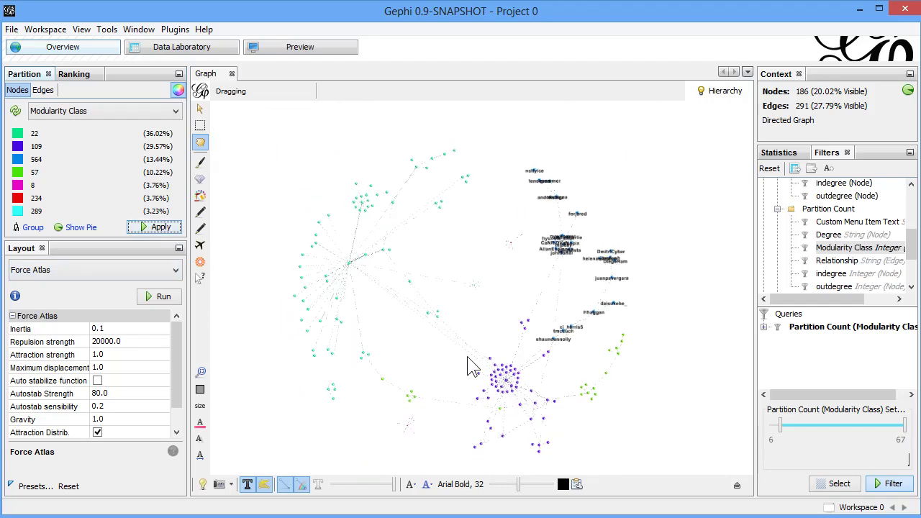
scroll(467, 366, "down", 1)
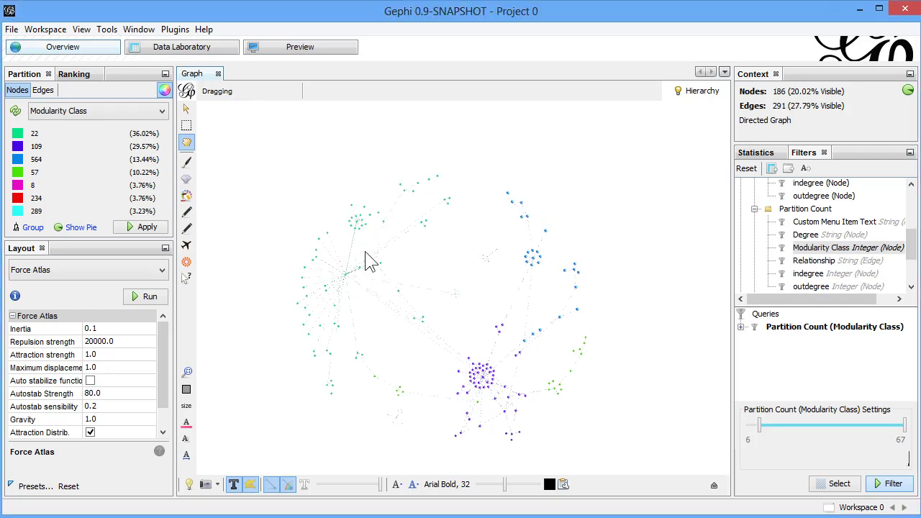
- Open the node Data Table from the Window menu
left_click(139, 29)
left_click(198, 73)
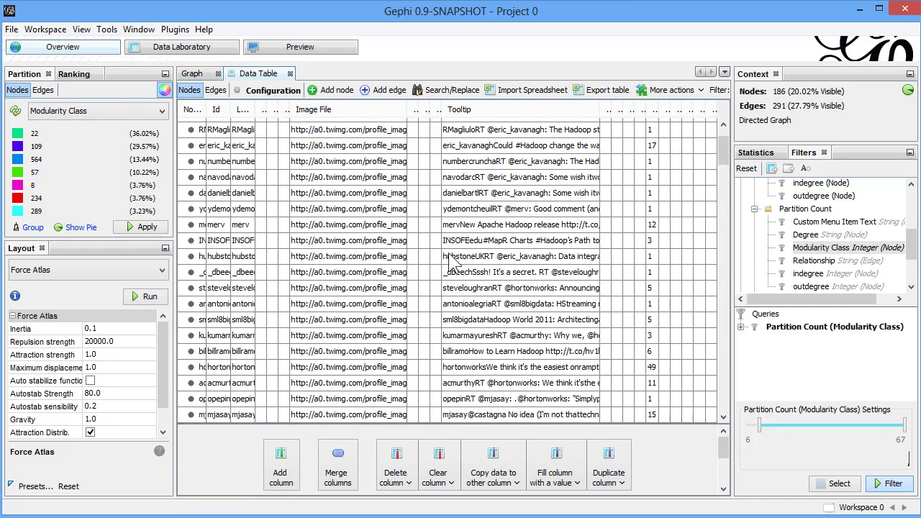
left_click(206, 74)
left_click(247, 76)
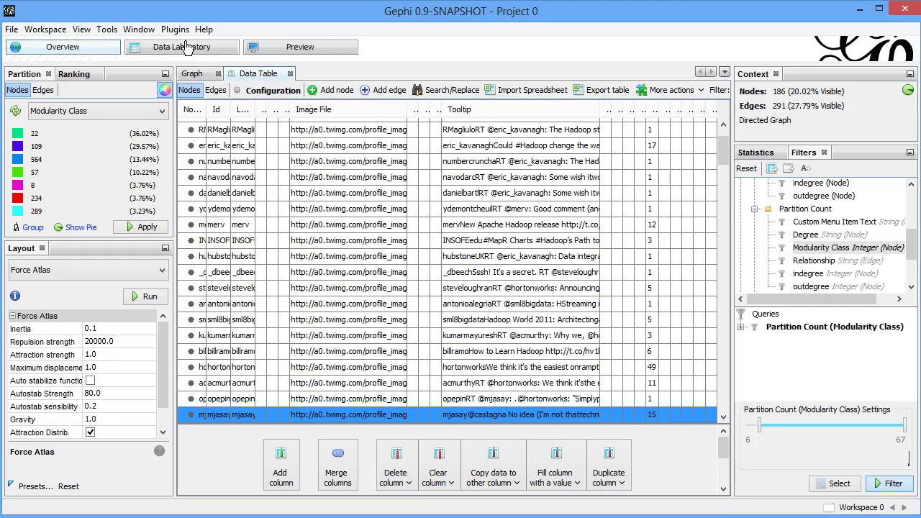
- Place the Data Table in a new tab group beside the graph and widen both
left_click(139, 29)
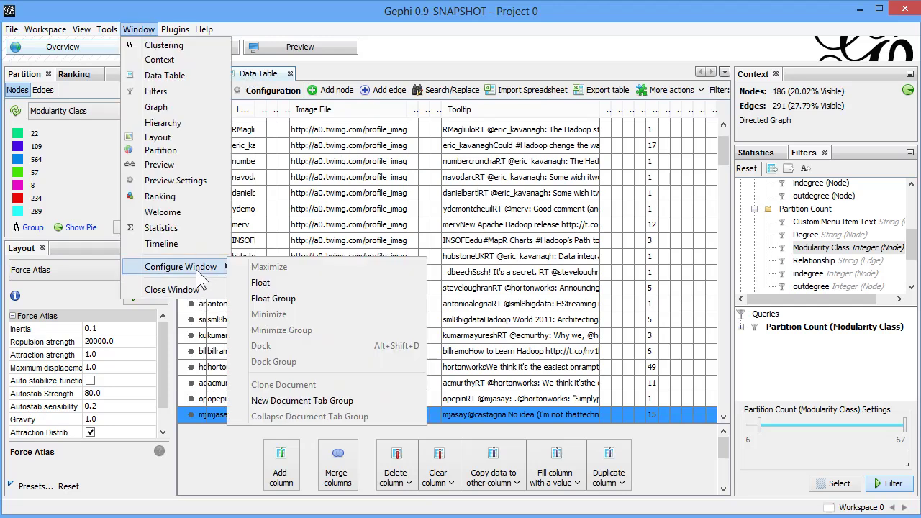
left_click(324, 401)
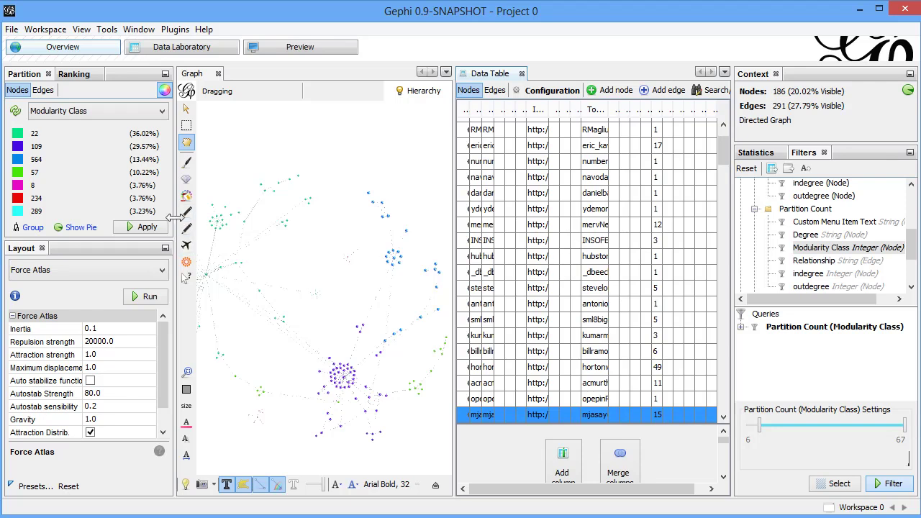
left_click_drag(173, 218, 7, 211)
left_click_drag(730, 280, 912, 275)
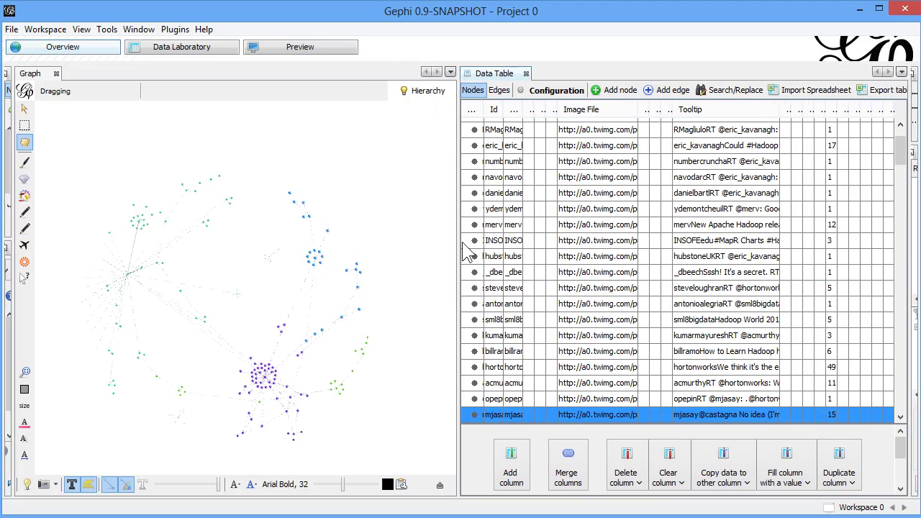
- Zoom in, make the node labels slightly smaller and drag a node aside to inspect its neighbour
left_click(138, 30)
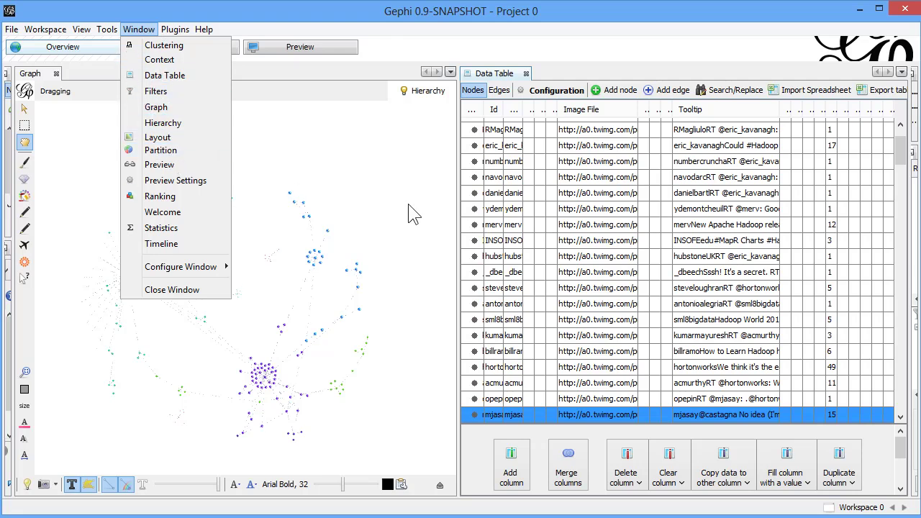
left_click(460, 222)
scroll(324, 324, "up", 5)
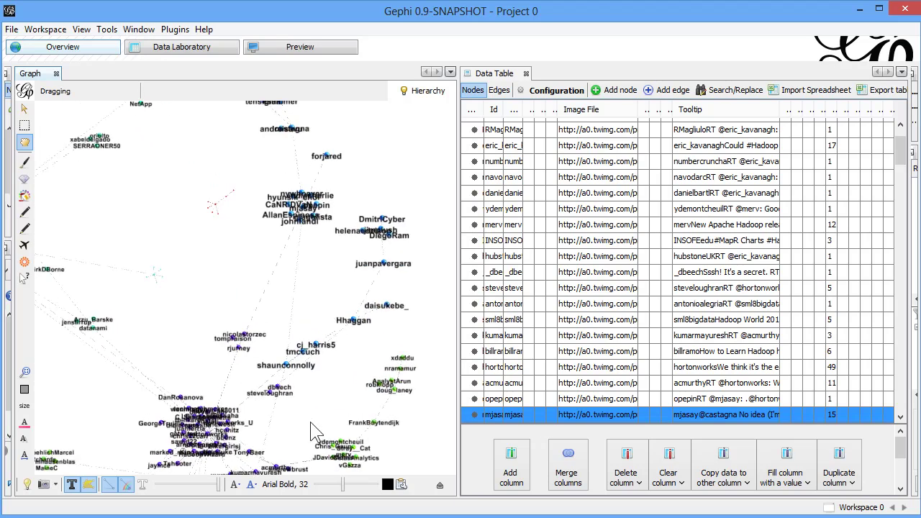
left_click_drag(342, 485, 317, 489)
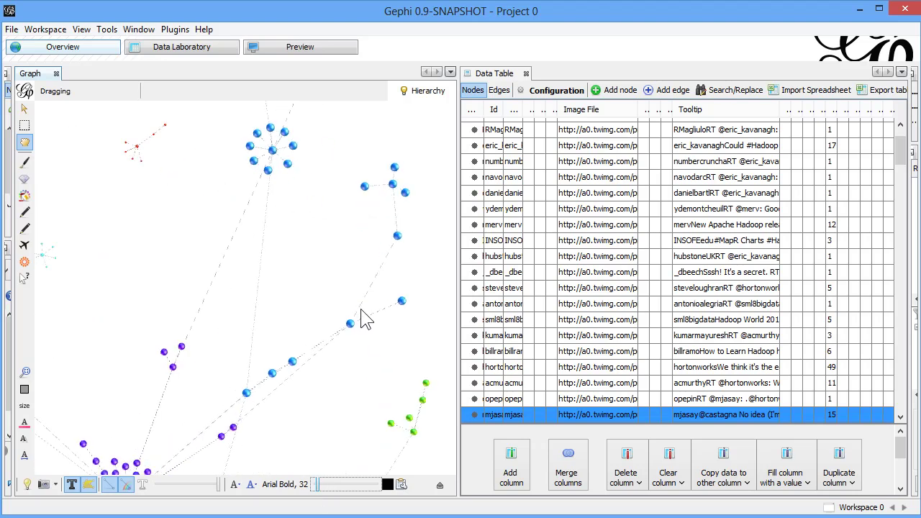
left_click_drag(376, 325, 413, 306)
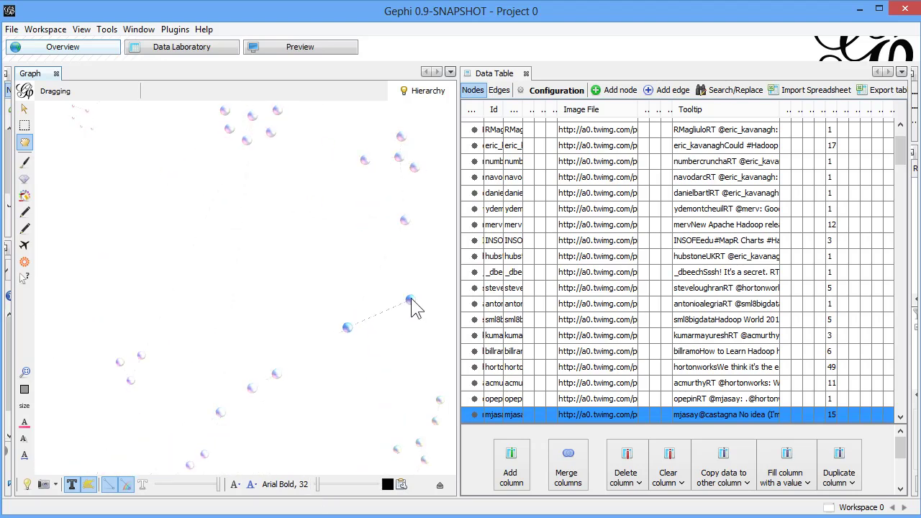
- Find the node's Data Table row, widen the Id, Nodes and Label columns, and restore the left panels
right_click(411, 300)
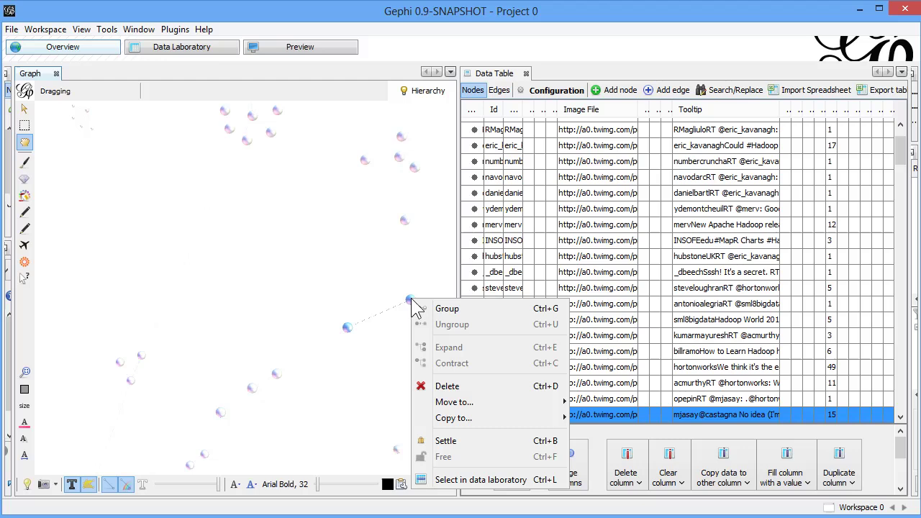
left_click(487, 481)
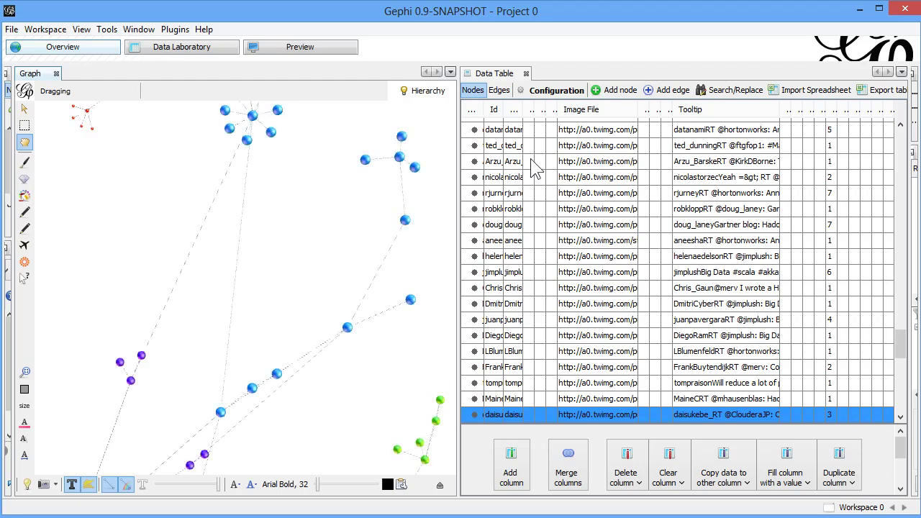
left_click_drag(502, 110, 554, 121)
left_click_drag(484, 109, 559, 109)
left_click_drag(620, 117, 676, 112)
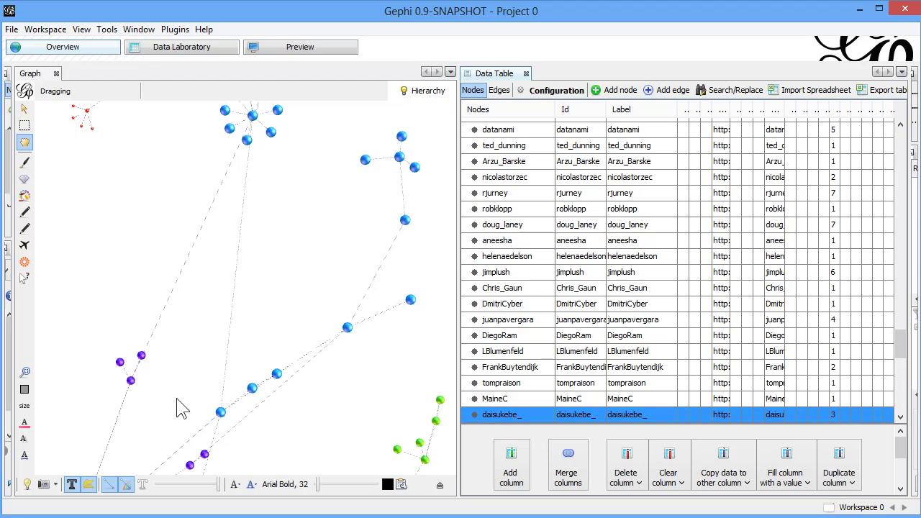
scroll(180, 406, "down", 5)
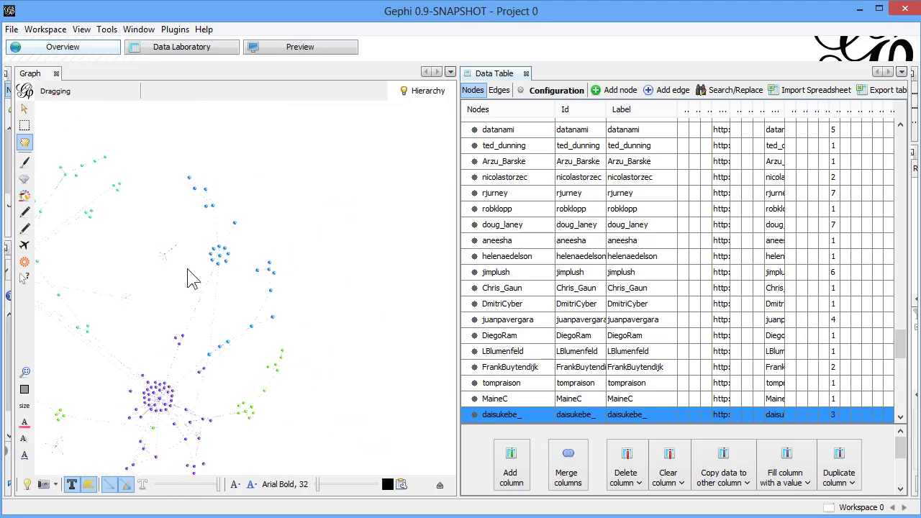
left_click_drag(6, 236, 180, 240)
- Size the nodes by an InDegree ranking
left_click(36, 111)
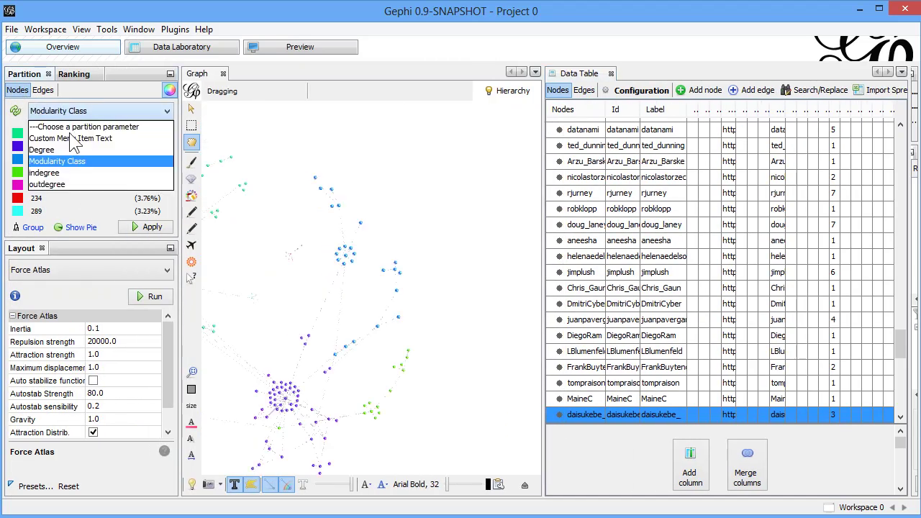
left_click(72, 74)
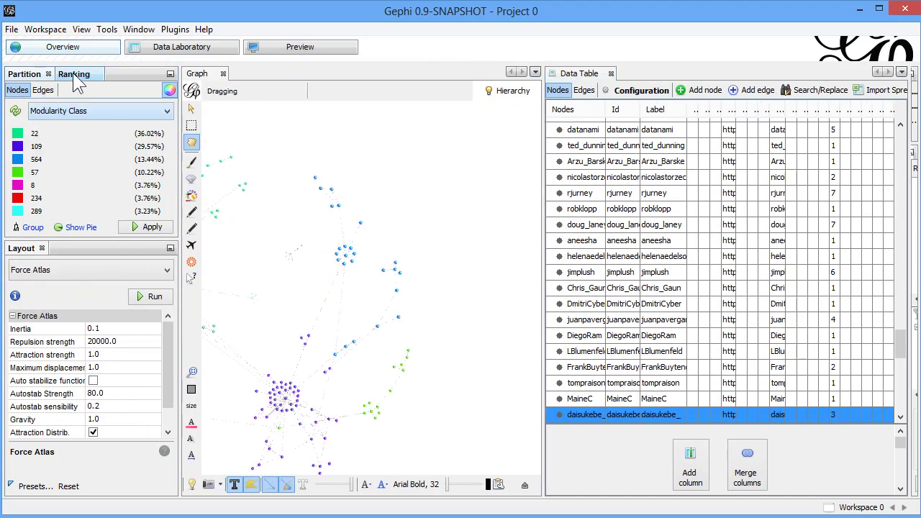
left_click(73, 73)
left_click(25, 115)
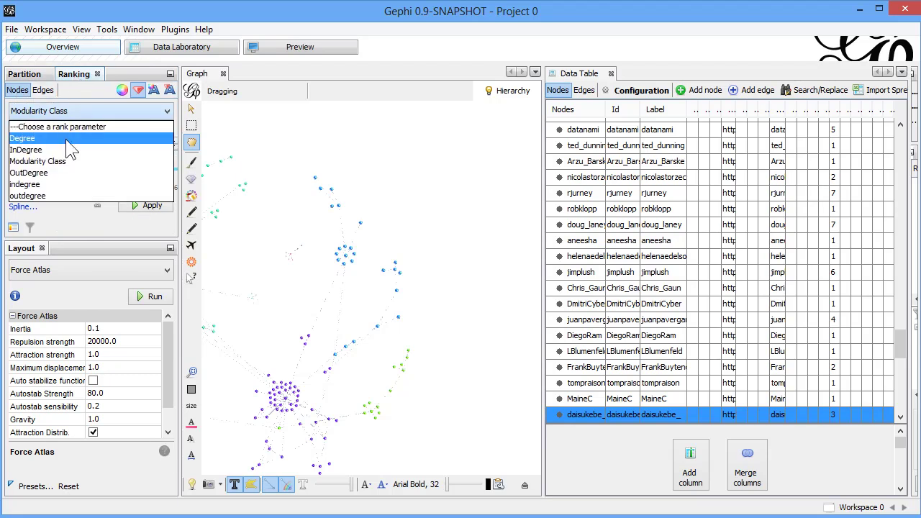
left_click(49, 150)
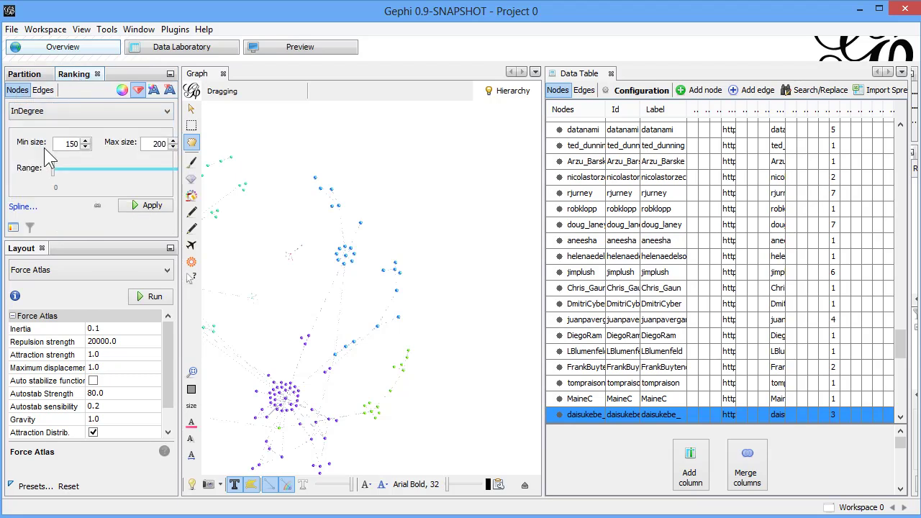
left_click(151, 207)
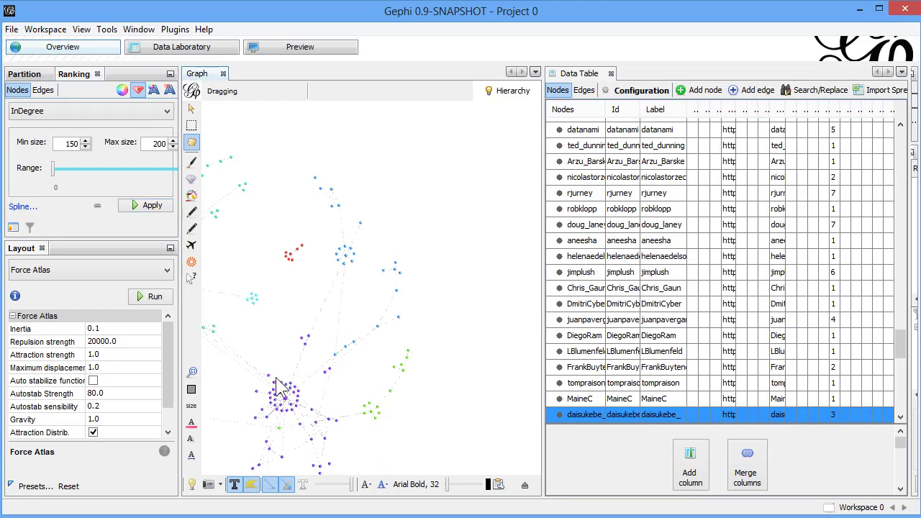
- Recentre the network, shrink the node labels out of sight, and zoom in on the purple hub
left_click_drag(321, 322, 362, 301)
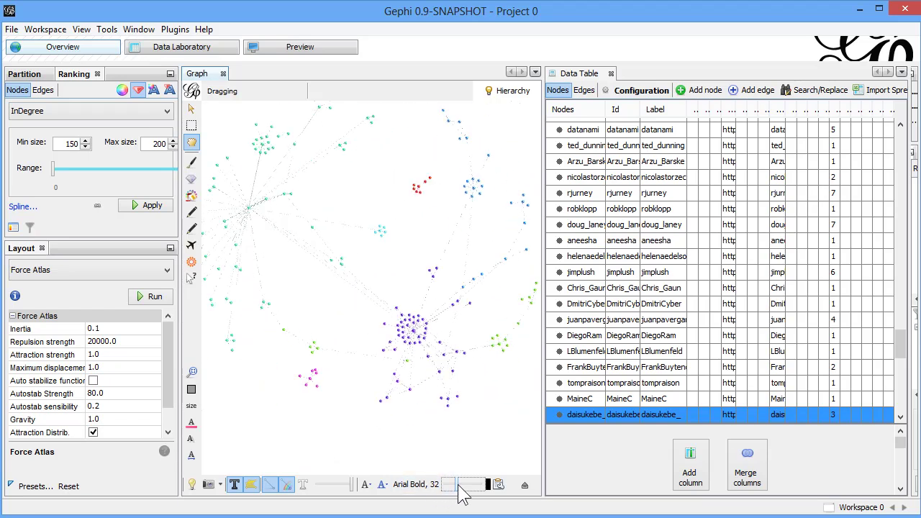
left_click_drag(460, 485, 463, 486)
left_click_drag(415, 329, 382, 305)
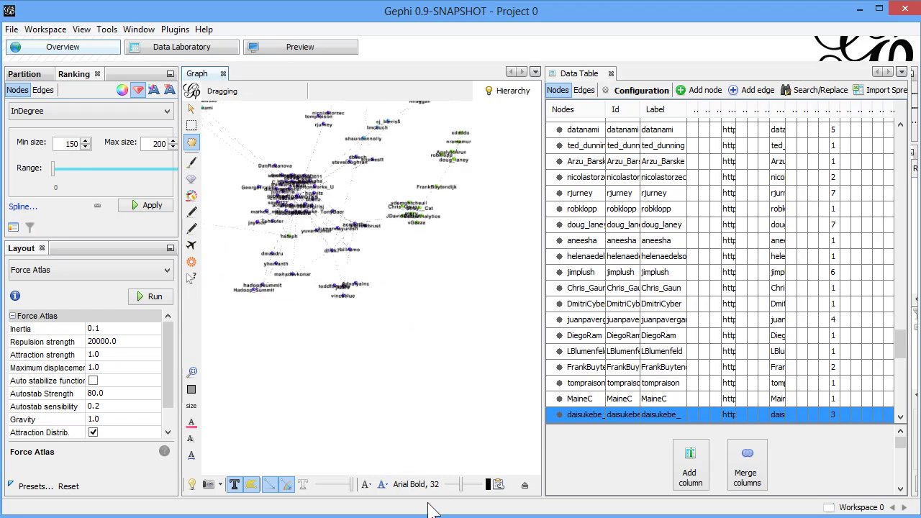
left_click_drag(463, 485, 445, 485)
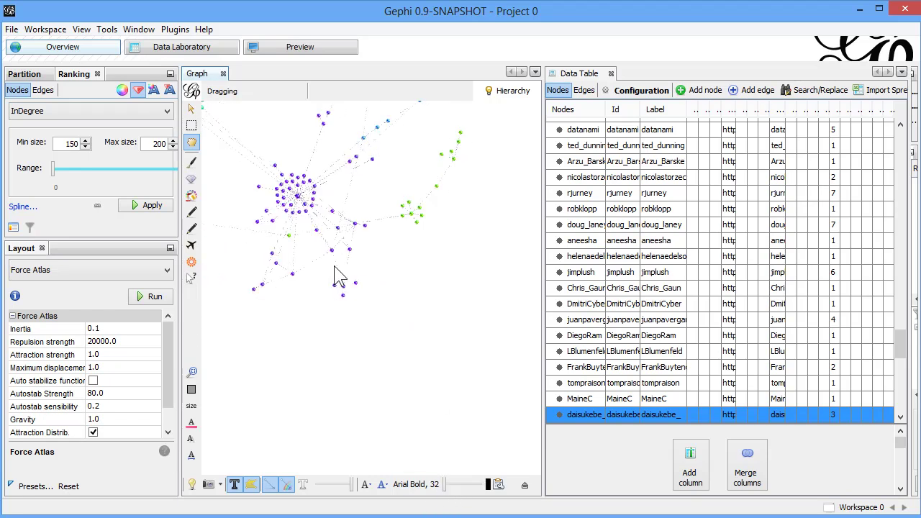
scroll(403, 300, "up", 5)
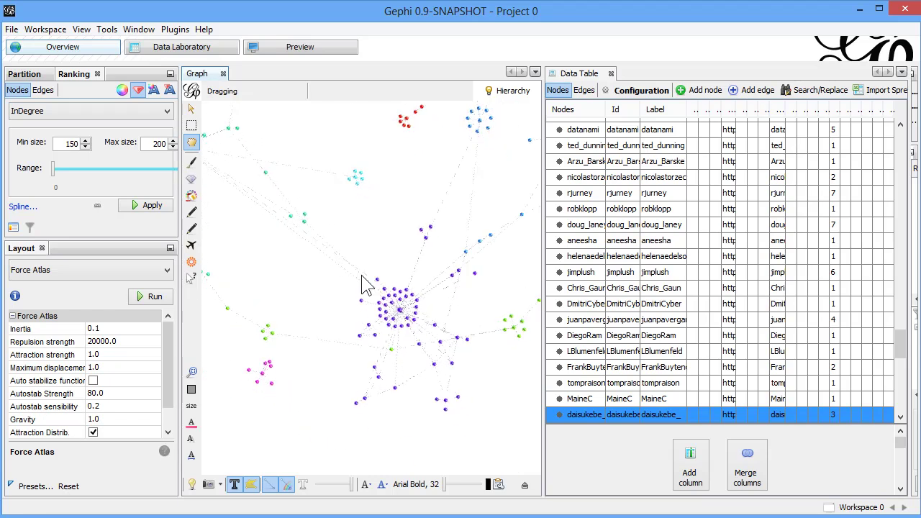
scroll(426, 324, "up", 5)
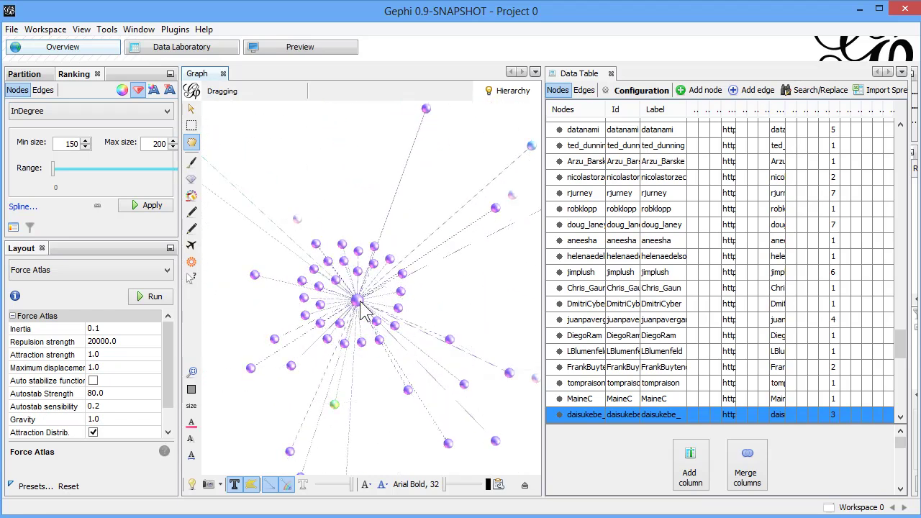
- Select the purple cluster's hub in the Data Laboratory and widen the Nodes column to read hortonworks
right_click(359, 301)
left_click(425, 483)
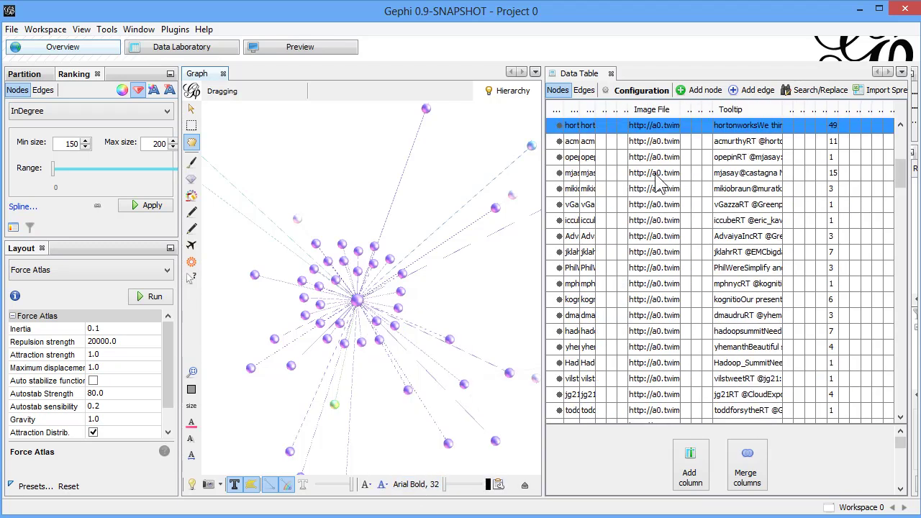
left_click_drag(563, 109, 667, 109)
- Pan to the green cluster and look up its hub, biconnections, in the Data Table
left_click_drag(285, 224, 336, 230)
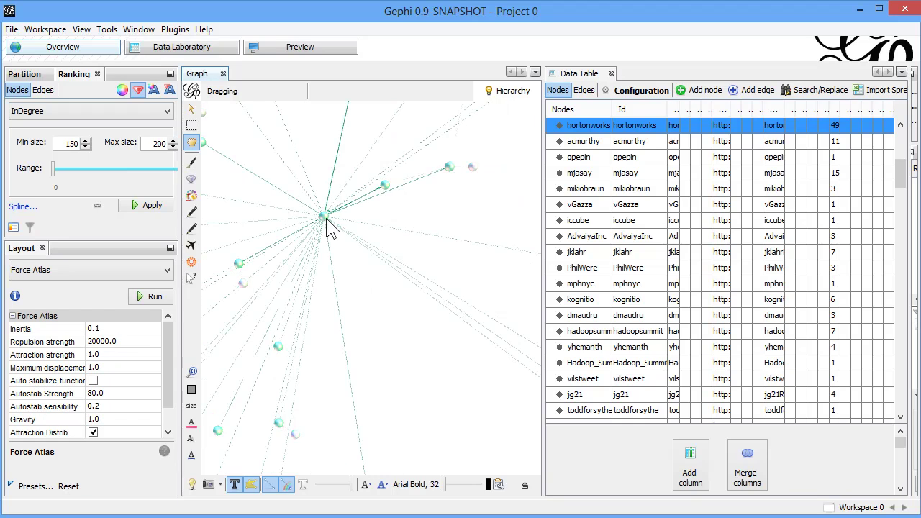
right_click(327, 218)
left_click(386, 400)
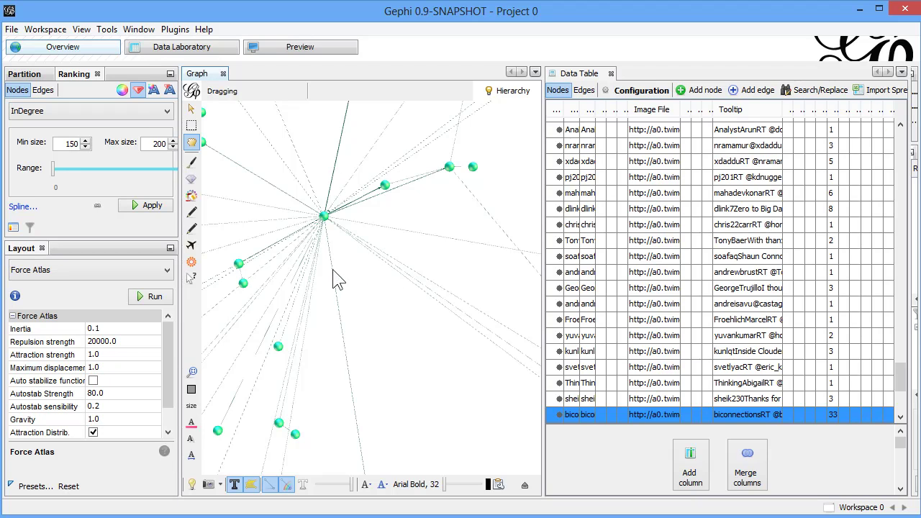
scroll(417, 345, "down", 5)
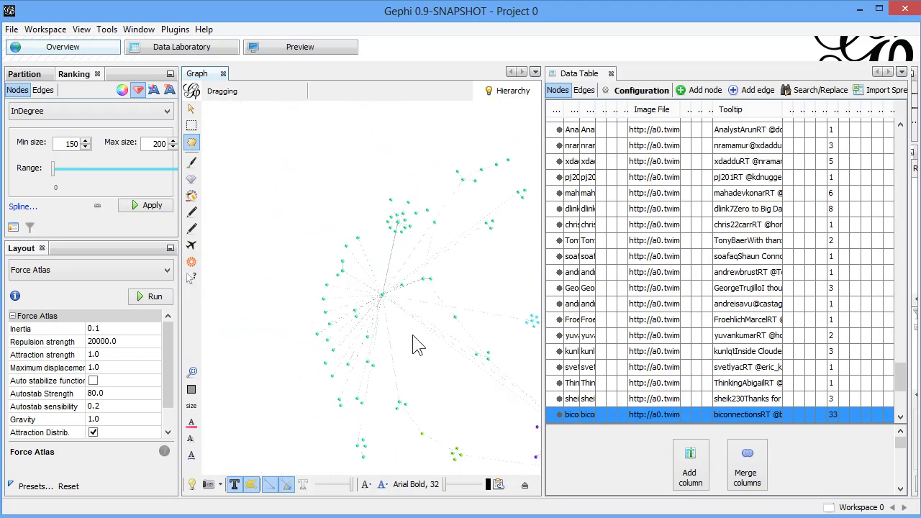
scroll(417, 344, "up", 5)
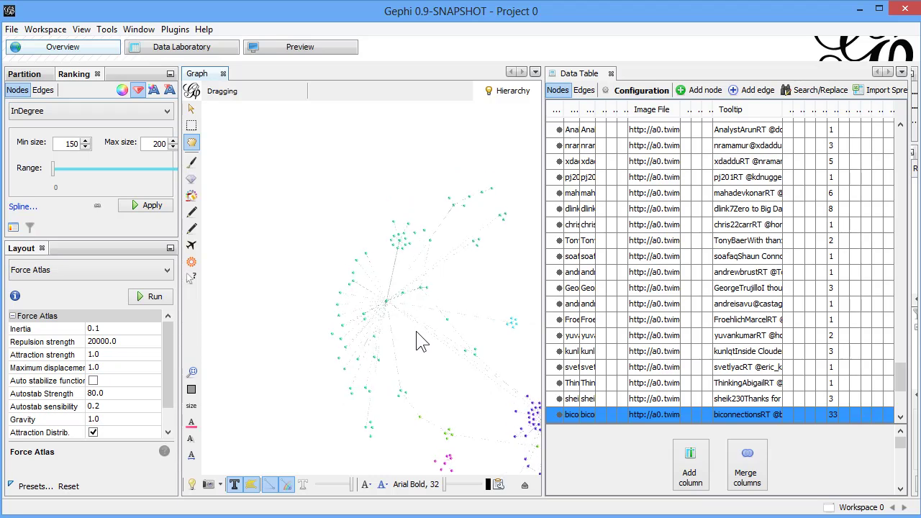
scroll(425, 330, "up", 3)
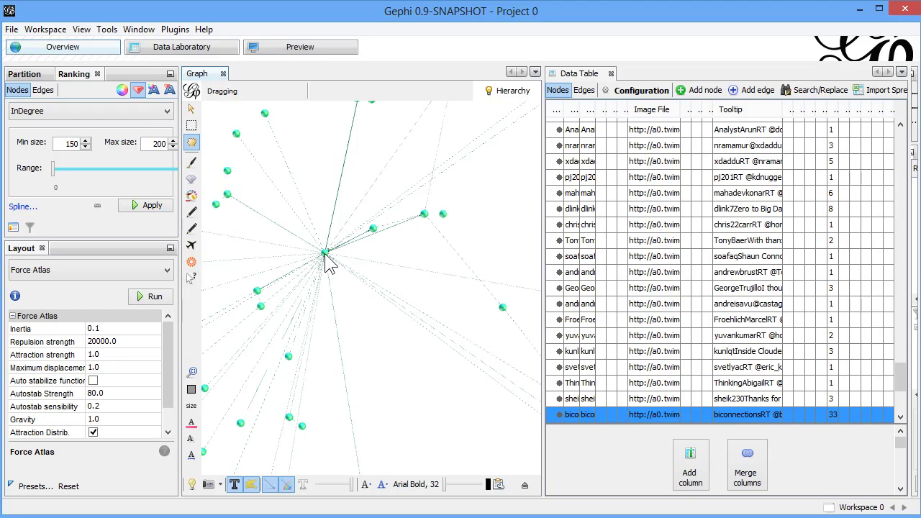
scroll(325, 252, "up", 2)
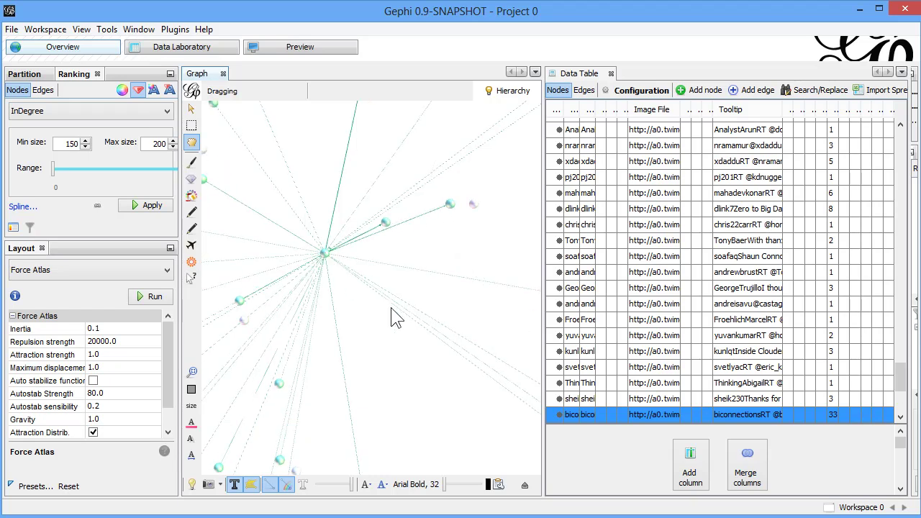
- Reapply Modularity Class colouring and change class 57 to magenta (F45AFF)
left_click(36, 75)
left_click(74, 111)
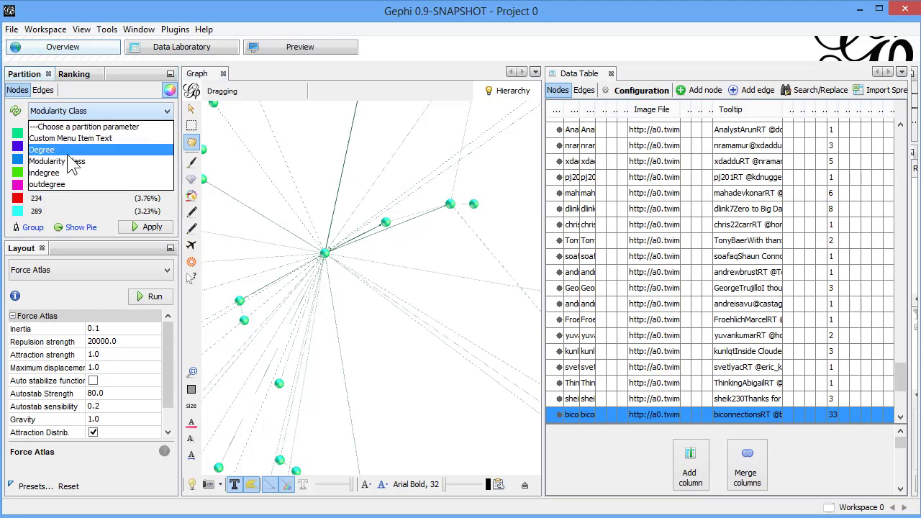
left_click(68, 159)
left_click(149, 228)
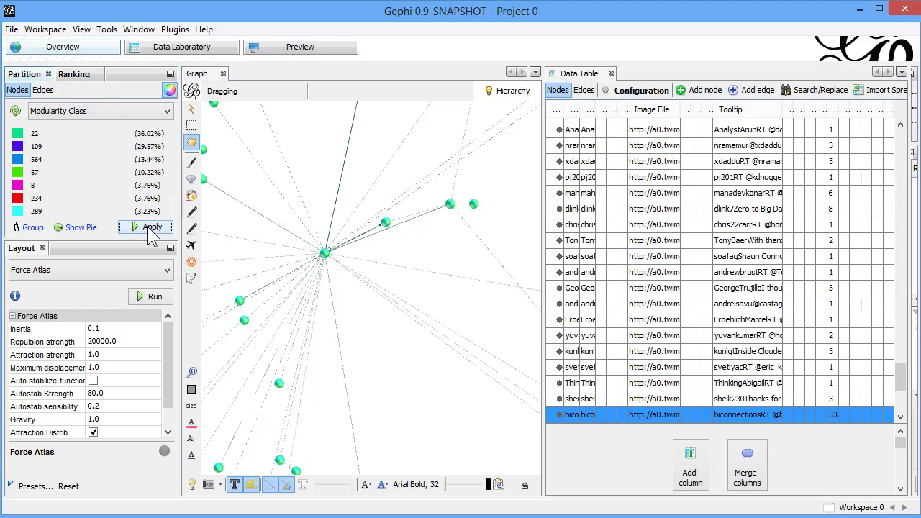
left_click(18, 172)
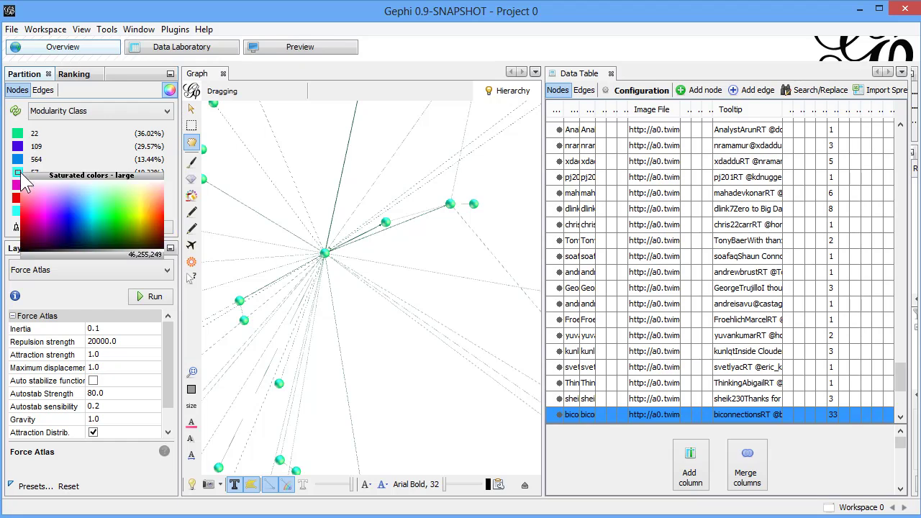
left_click(29, 184)
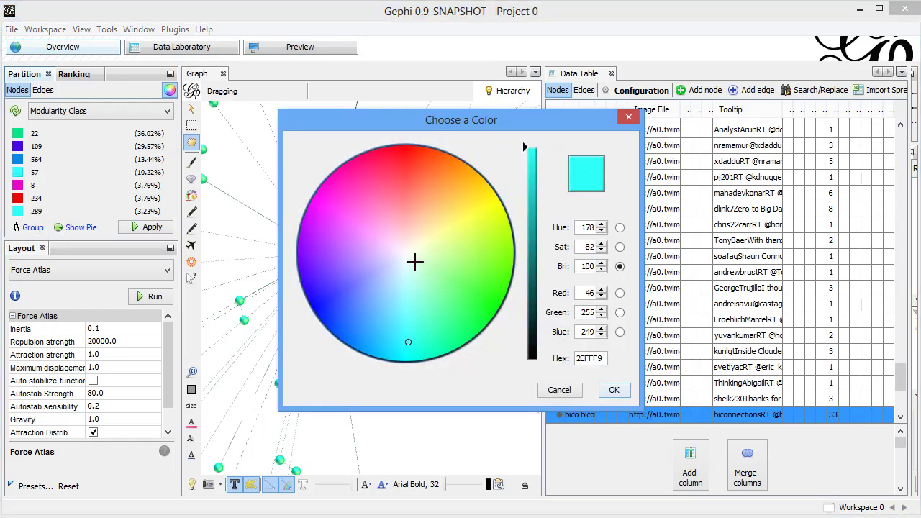
left_click(343, 222)
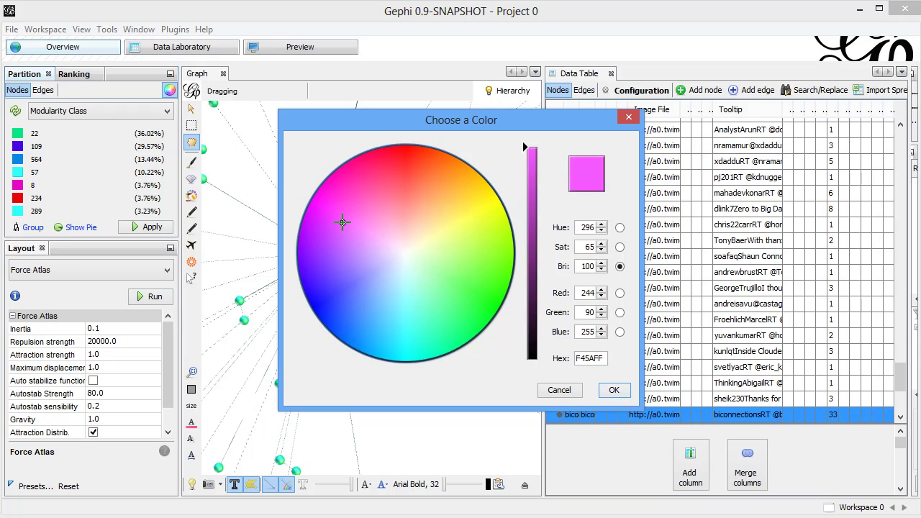
left_click(614, 390)
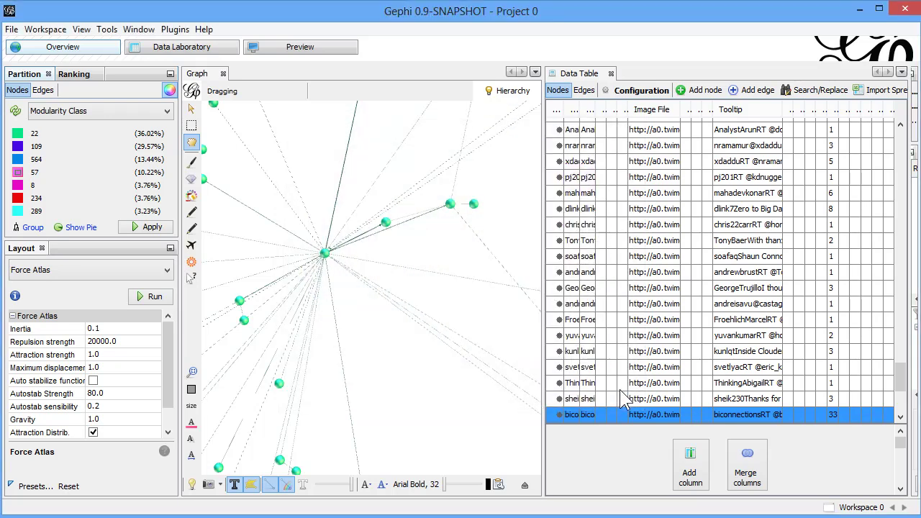
left_click(148, 228)
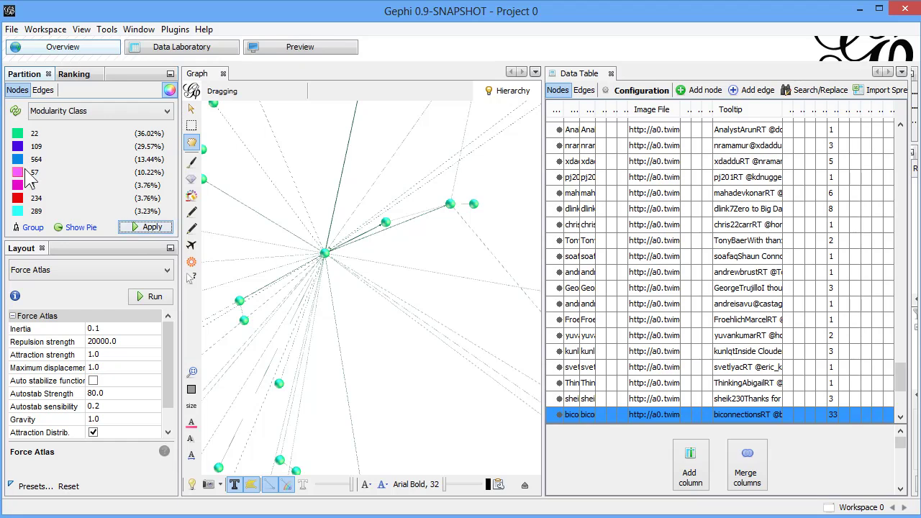
- Change class 22 to pink-red, apply the colours, and recentre the network
right_click(18, 136)
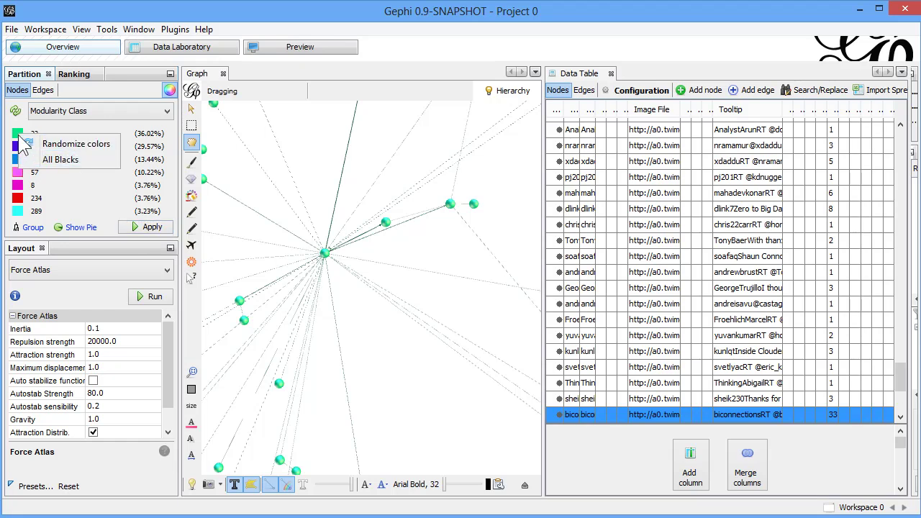
key("Escape")
left_click(18, 135)
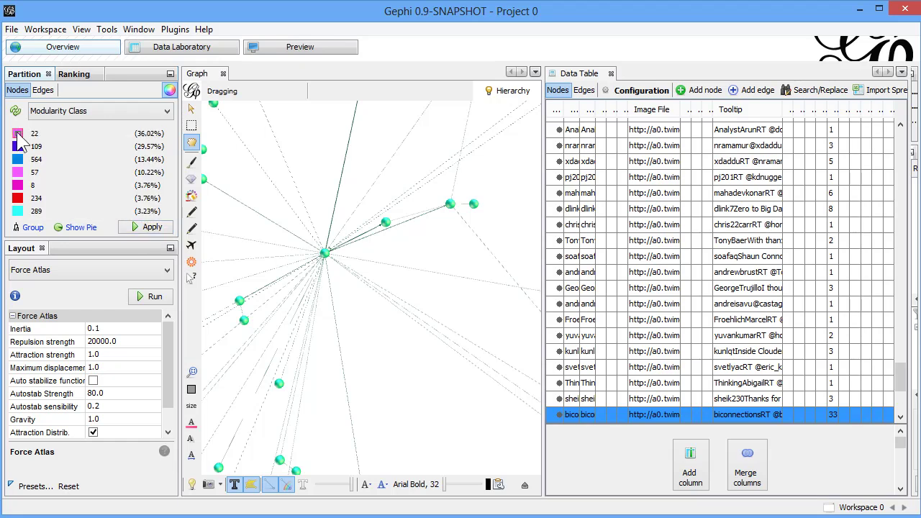
left_click(18, 136)
left_click(26, 181)
left_click(151, 227)
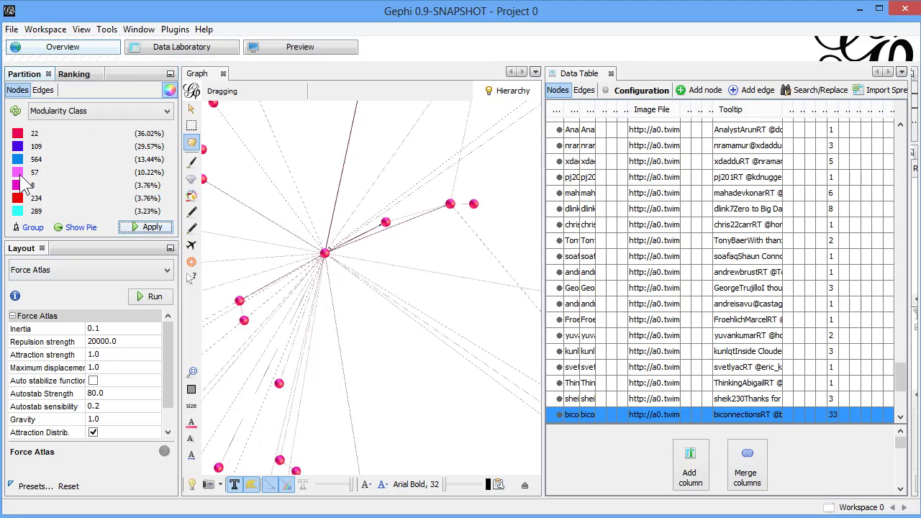
scroll(331, 338, "down", 2)
scroll(333, 335, "down", 3)
left_click_drag(384, 286, 393, 346)
left_click_drag(399, 265, 403, 276)
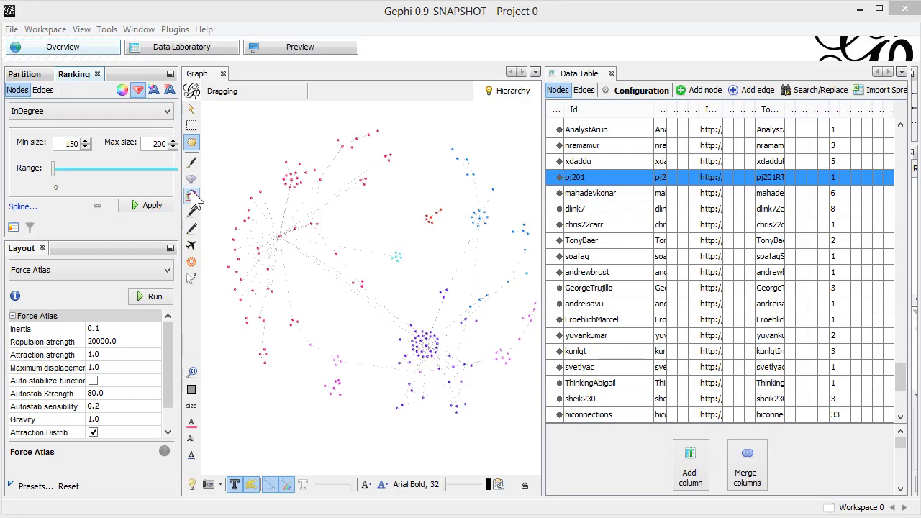
- Minimize the Partition/Ranking panel group and close the Data Table
left_click(141, 29)
mouse_move(219, 273)
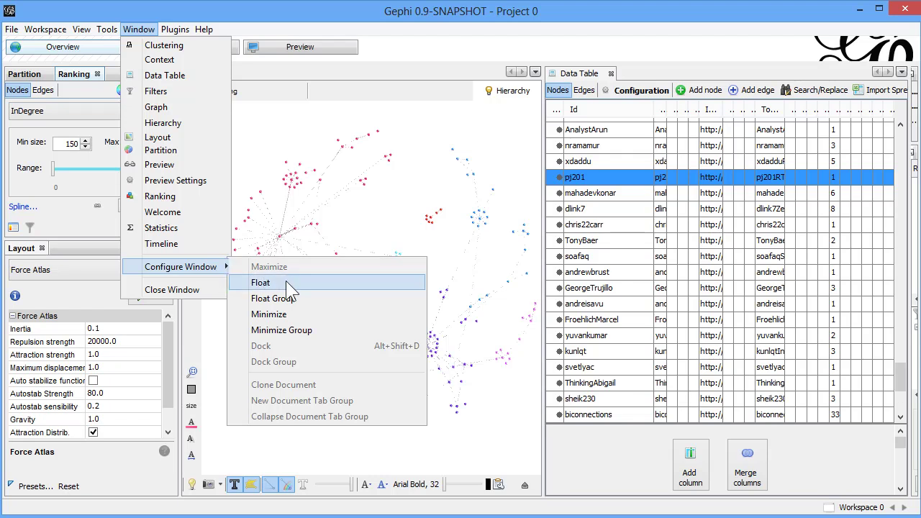
left_click(281, 329)
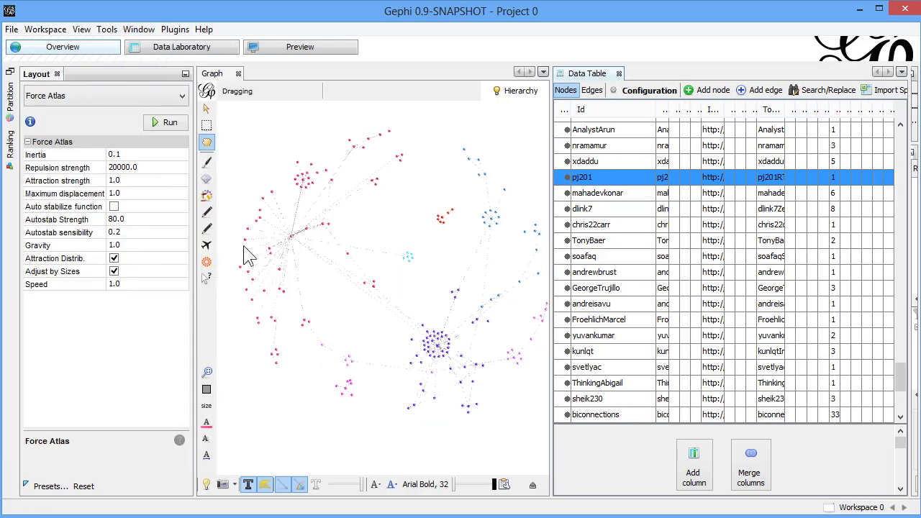
left_click(618, 74)
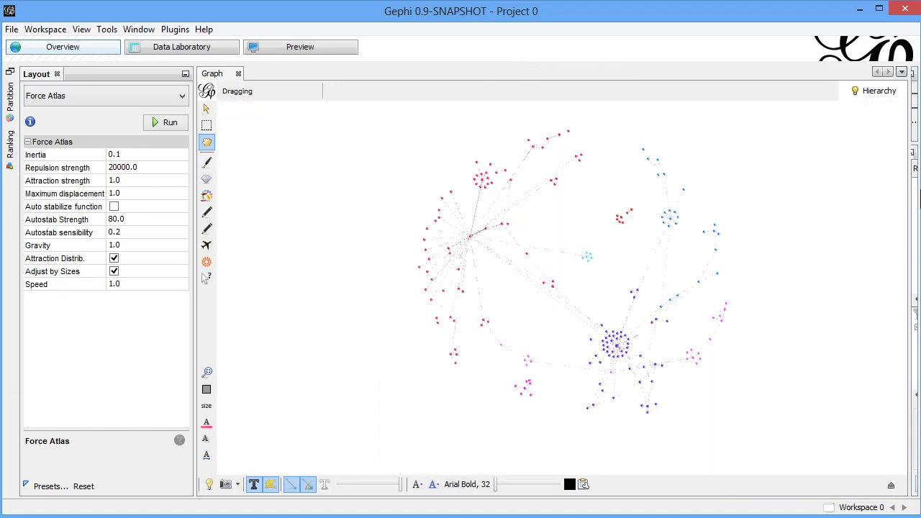
- Restore and widen the Context, Statistics and Filters panels, then bring up the Partition settings
left_click(912, 192)
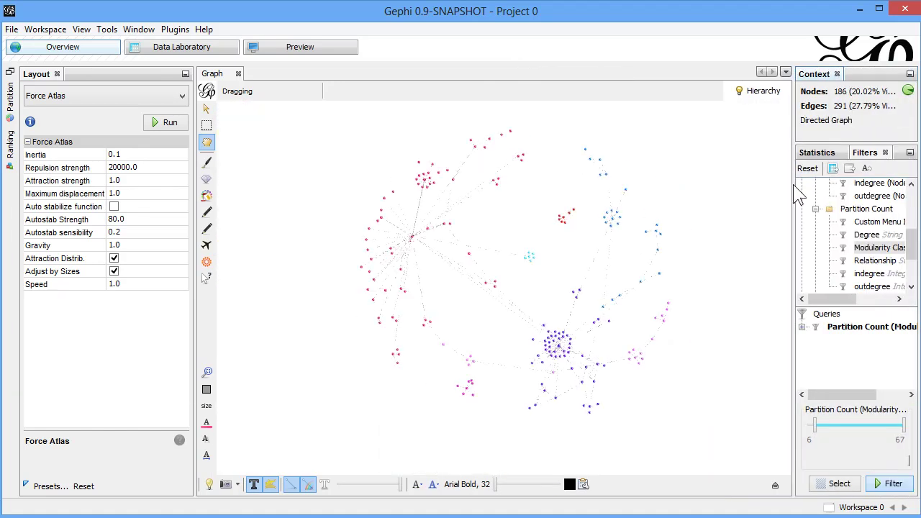
left_click_drag(795, 193, 777, 245)
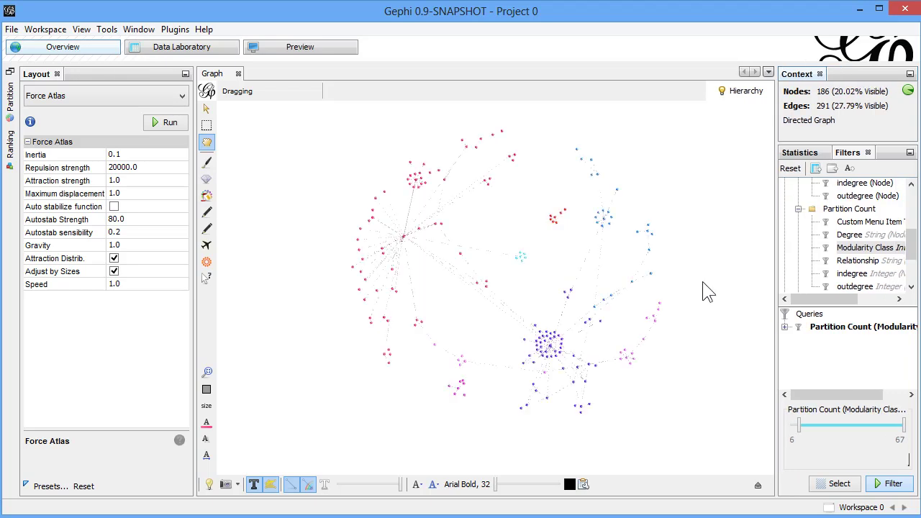
left_click(11, 144)
left_click(367, 259)
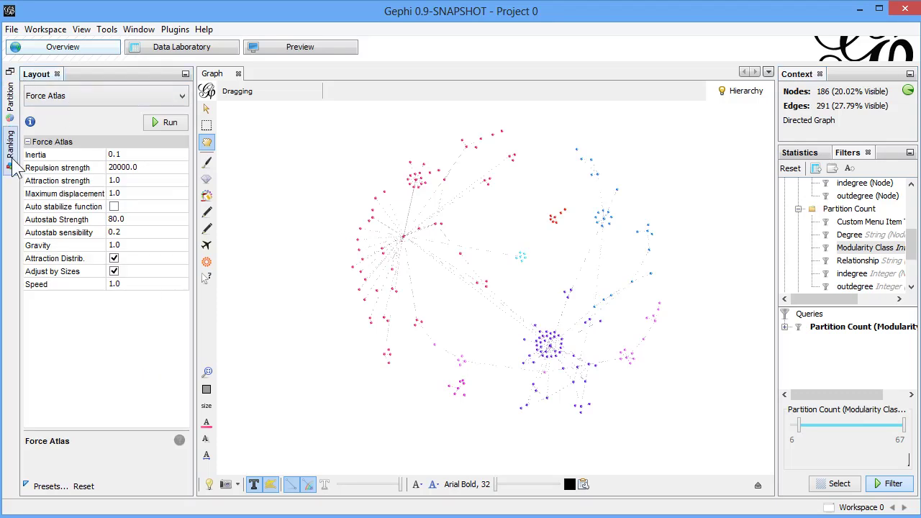
left_click(11, 104)
- Rank node size by InDegree with min size 200 and max size 1000, and apply it
left_click(10, 144)
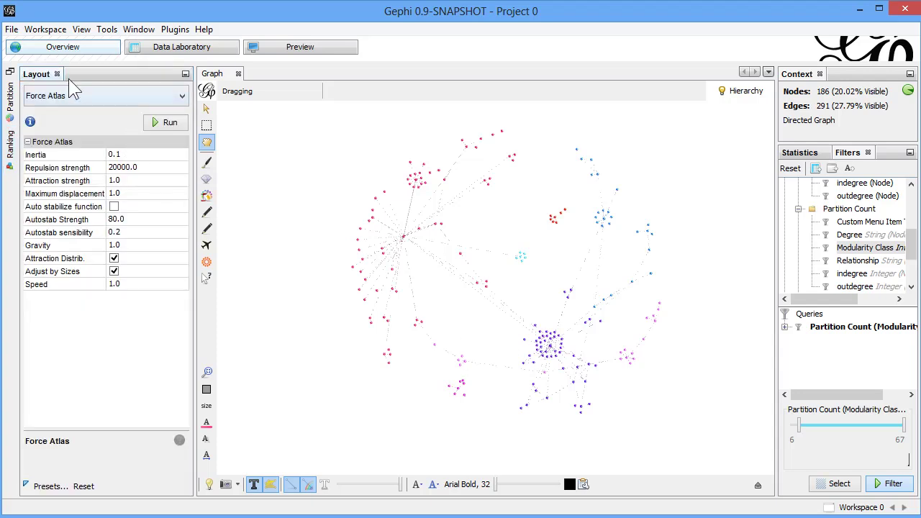
left_click(10, 149)
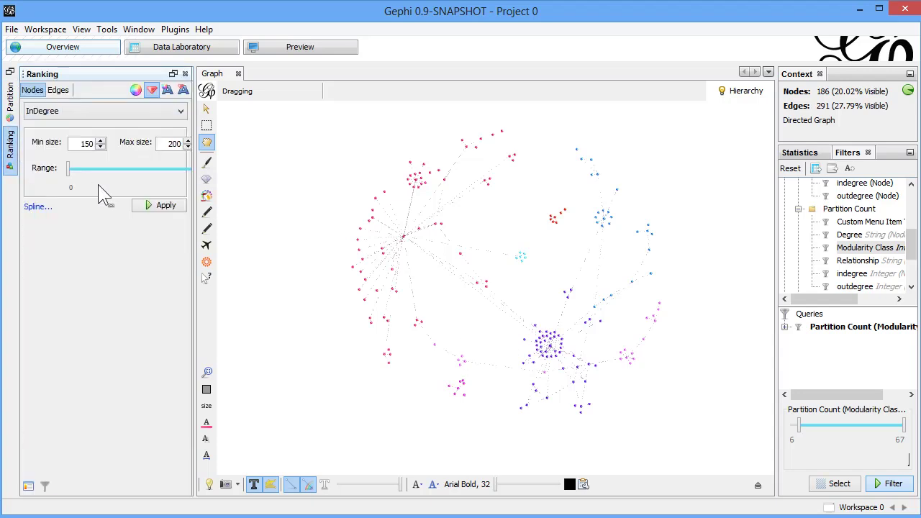
left_click(165, 208)
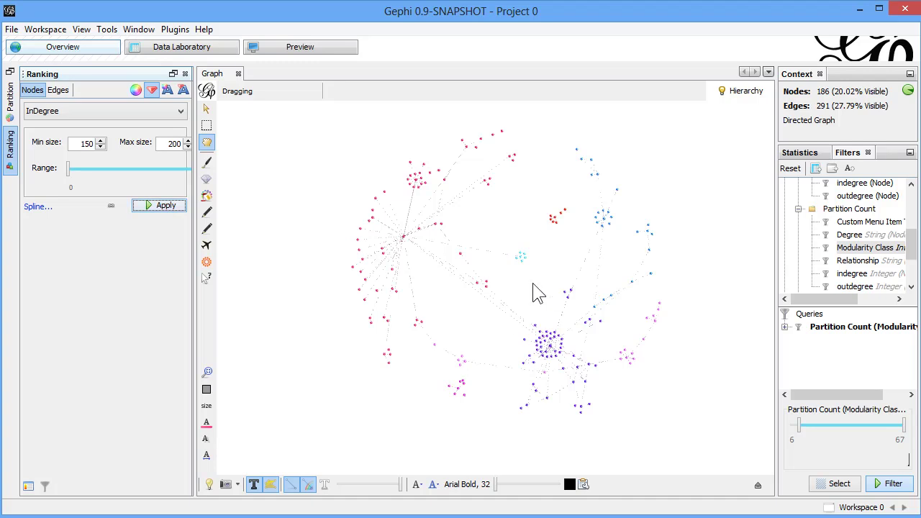
double_click(85, 144)
type("200")
double_click(175, 145)
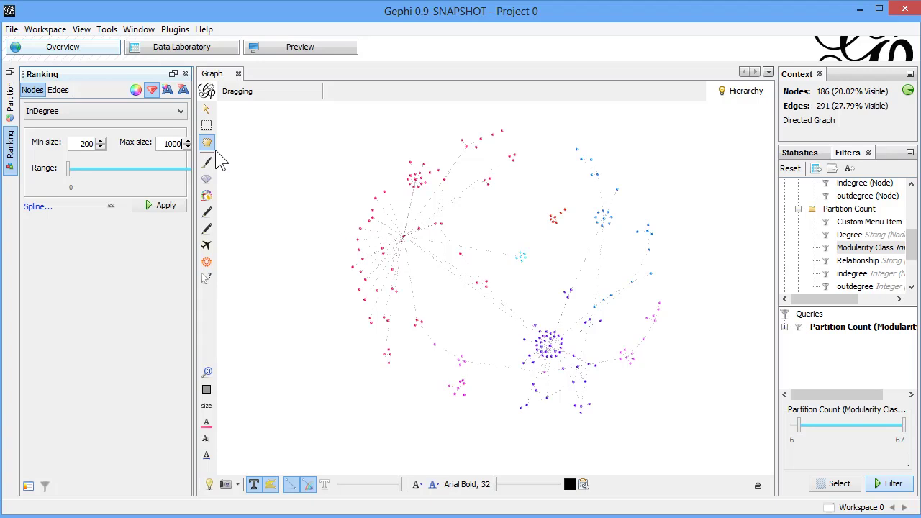
left_click(167, 208)
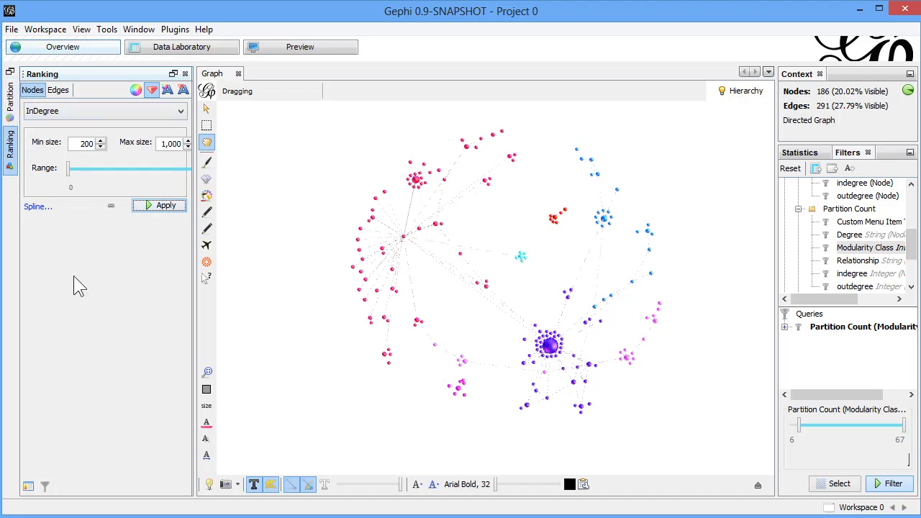
- Select the Force Atlas layout and do a first trial run
left_click(138, 30)
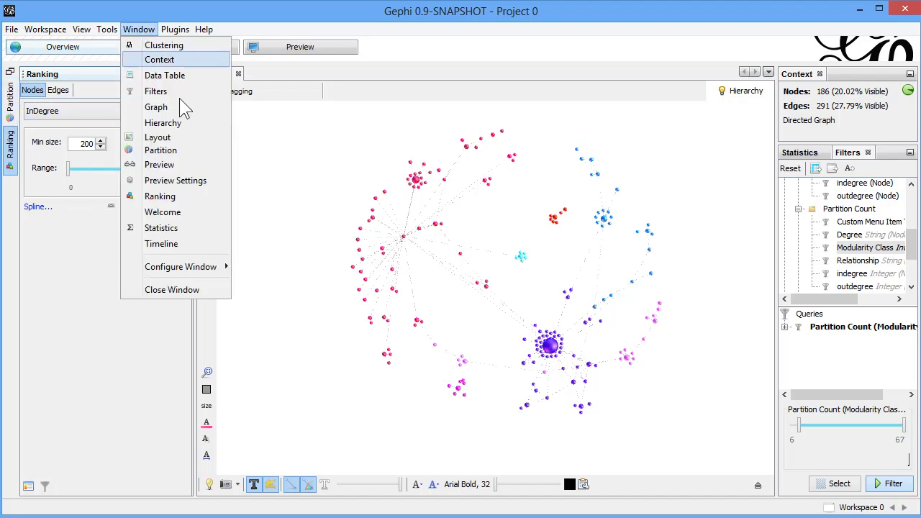
left_click(160, 137)
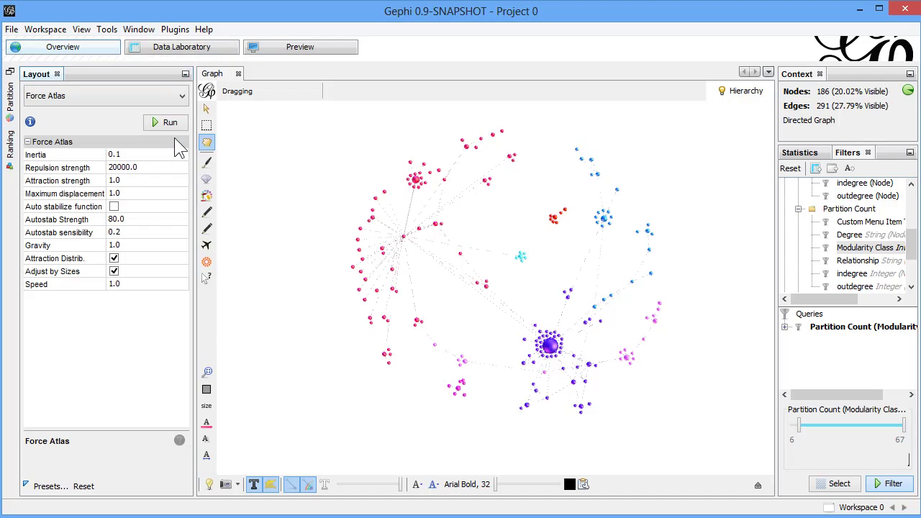
left_click(97, 103)
left_click(89, 114)
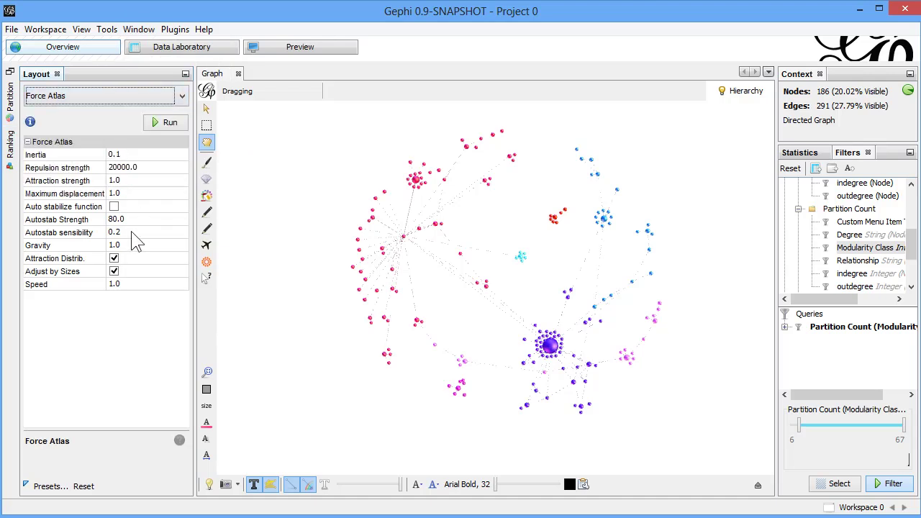
left_click(144, 182)
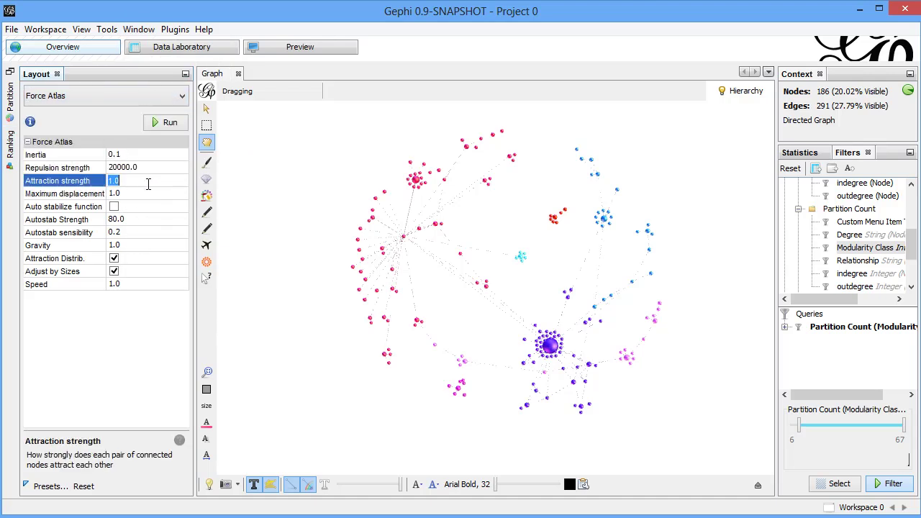
left_click(144, 244)
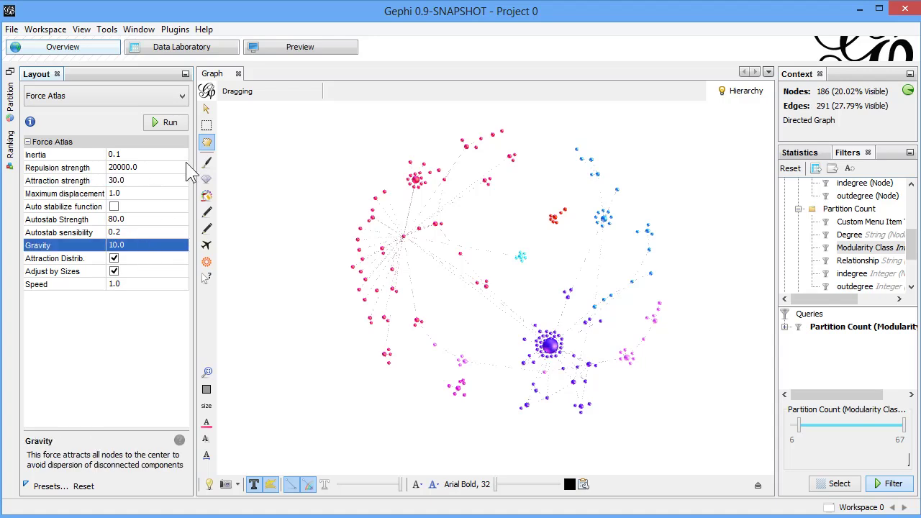
left_click(167, 124)
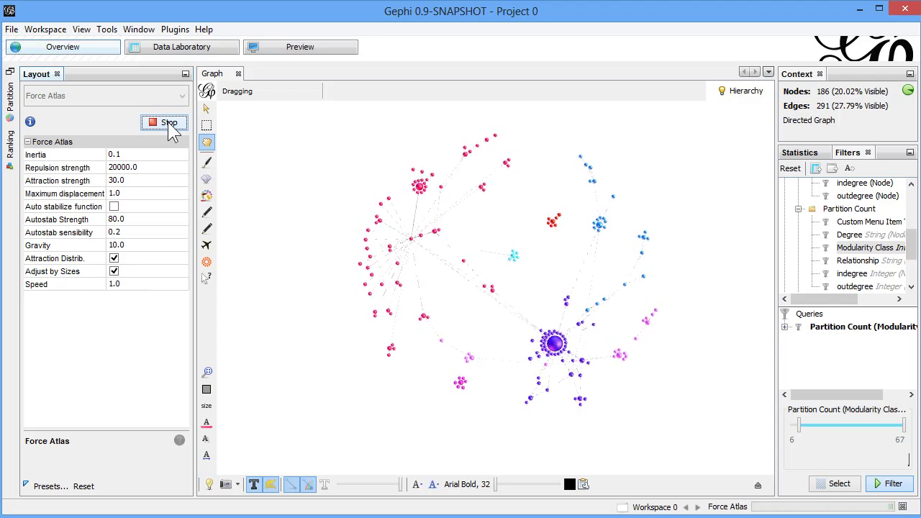
left_click(171, 123)
- Rerun Force Atlas with attraction strength set to 100
left_click(137, 180)
type("1")
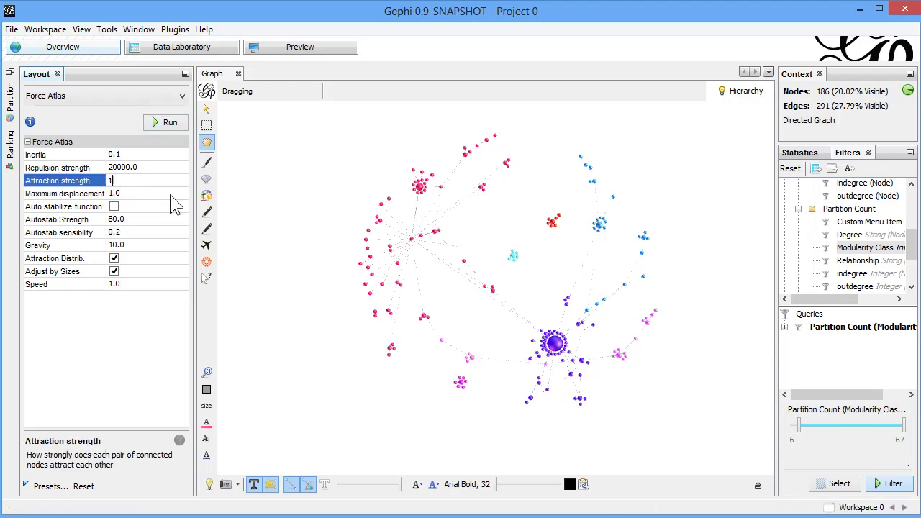
type("00")
left_click(171, 124)
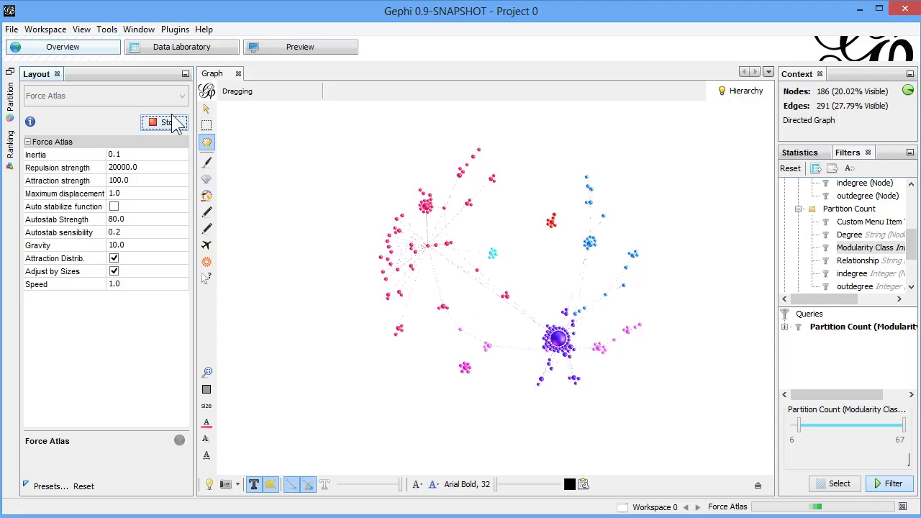
left_click(173, 123)
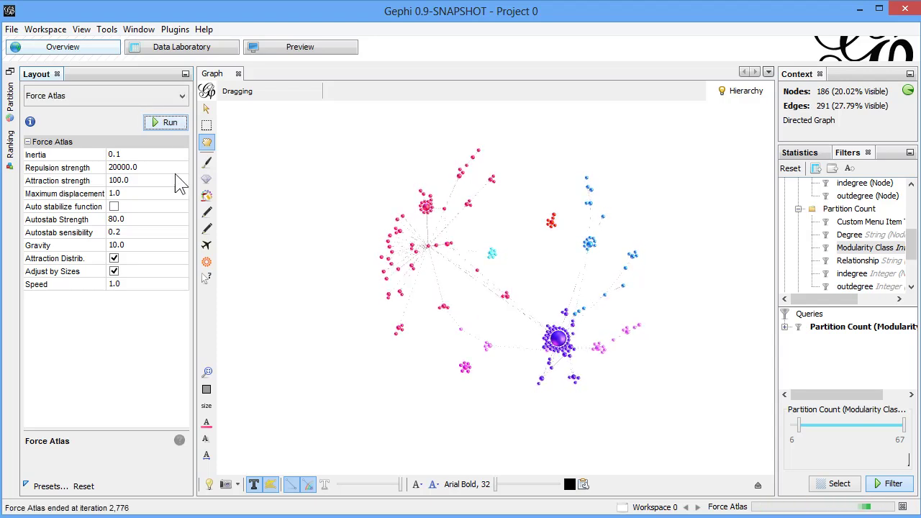
- Set gravity to 50, rerun the layout until it settles, and recenter the graph
left_click(147, 246)
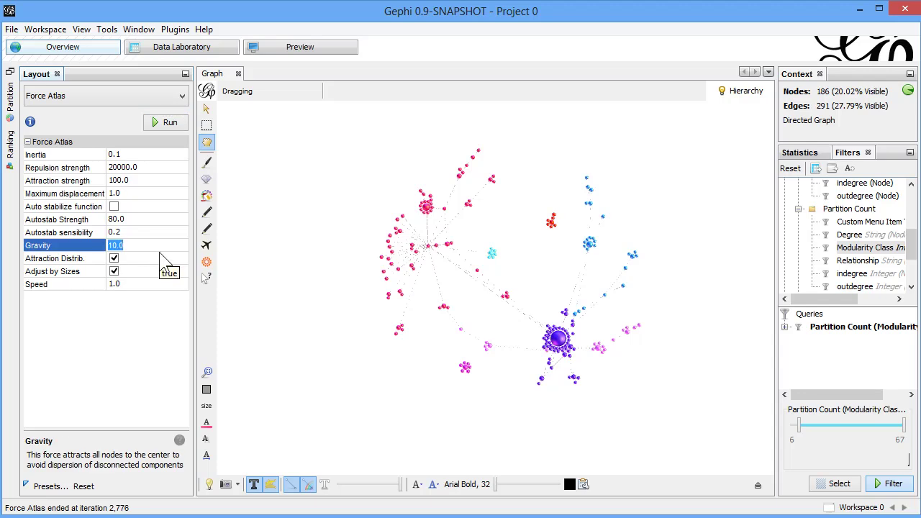
type("50")
key("Return")
left_click(162, 124)
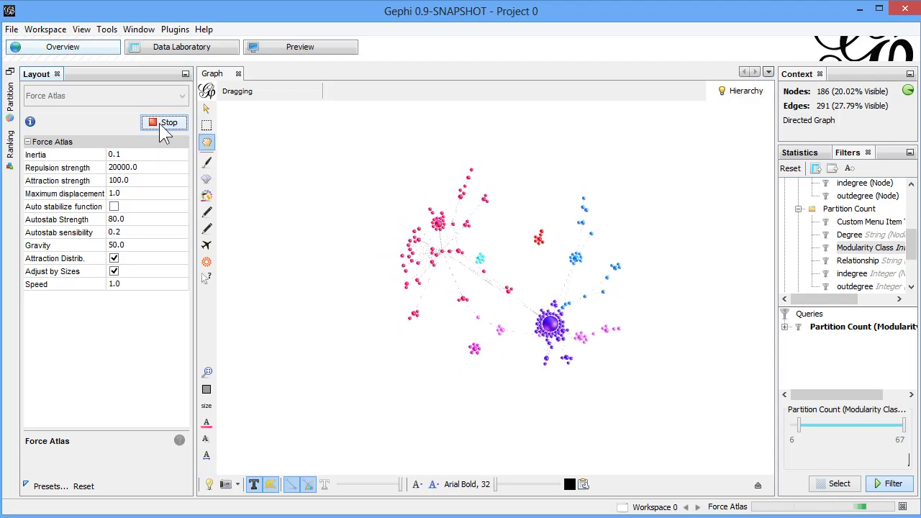
left_click(162, 126)
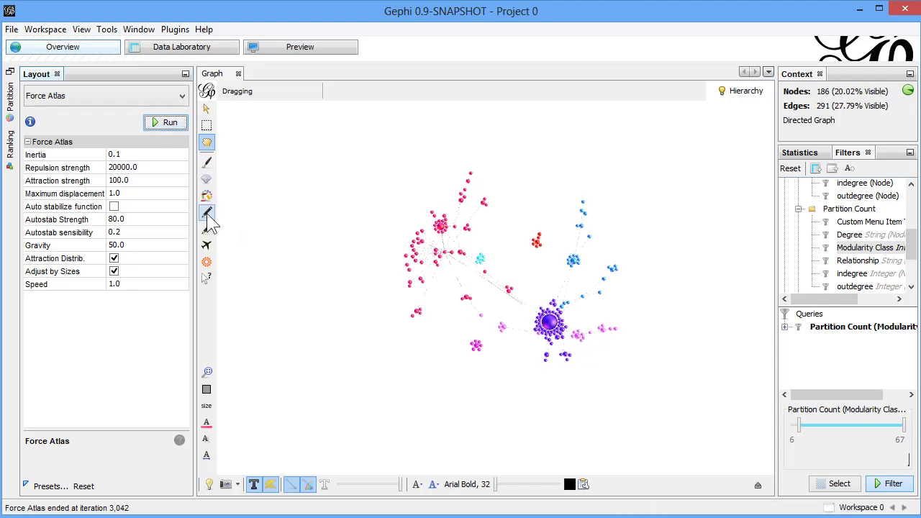
scroll(478, 366, "up", 3)
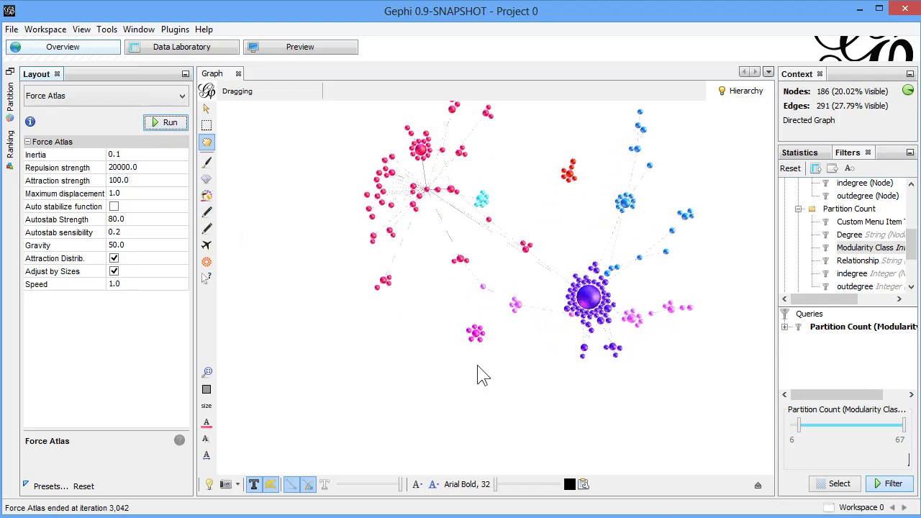
scroll(477, 365, "up", 3)
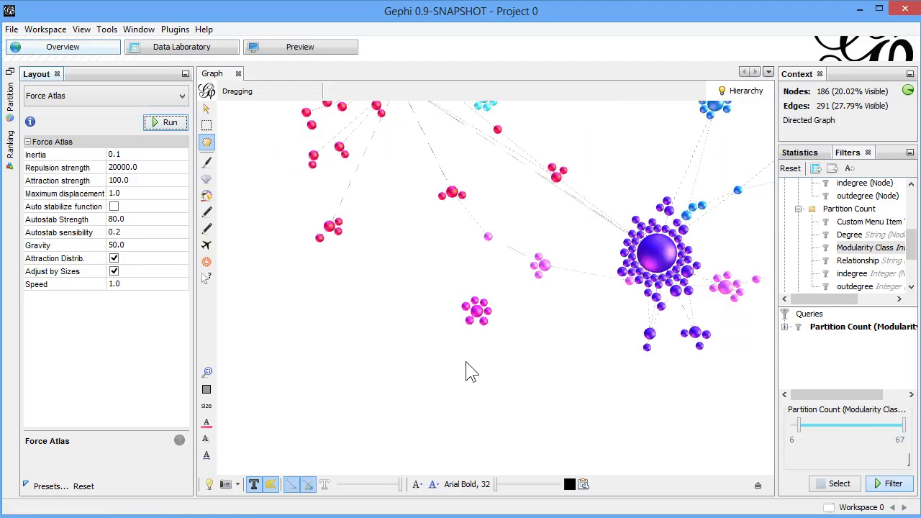
scroll(467, 371, "down", 3)
left_click_drag(422, 183, 358, 241)
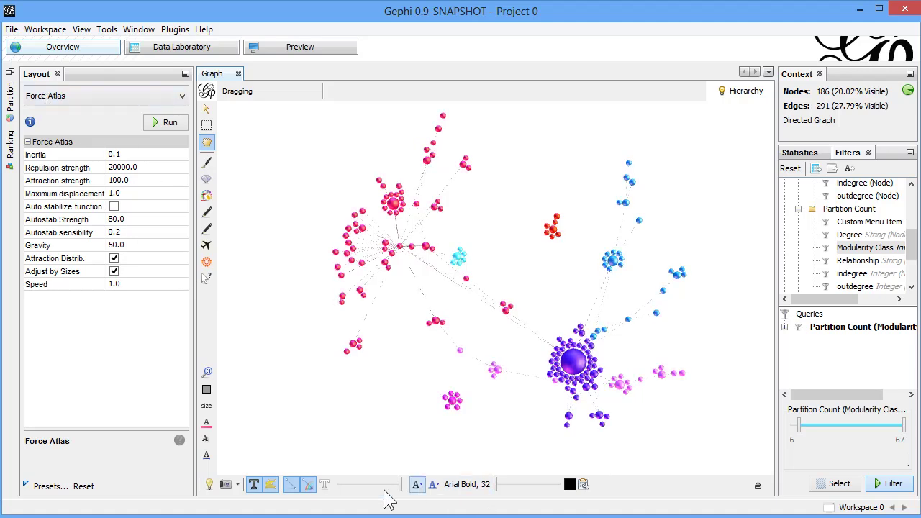
- Show enlarged node labels and set the background colour to pale green F0FFF2
left_click(498, 485)
left_click_drag(501, 488, 515, 488)
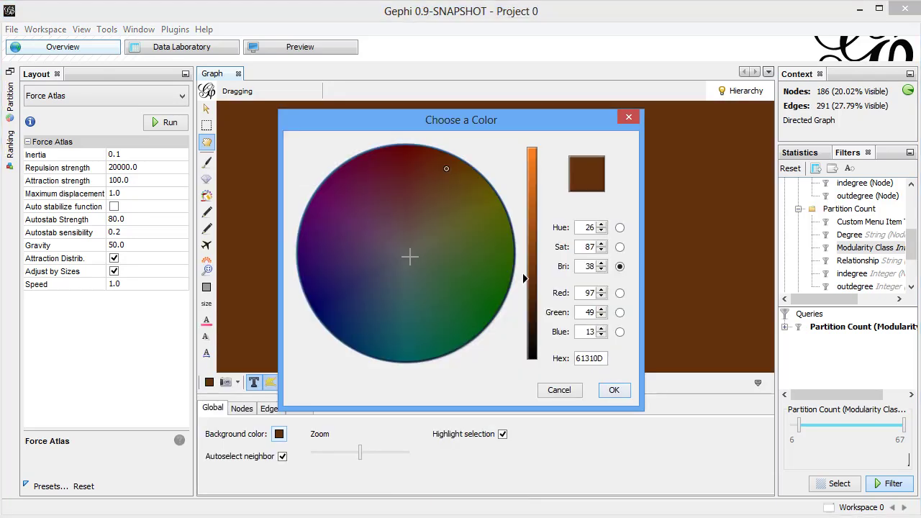
left_click(411, 256)
left_click(531, 148)
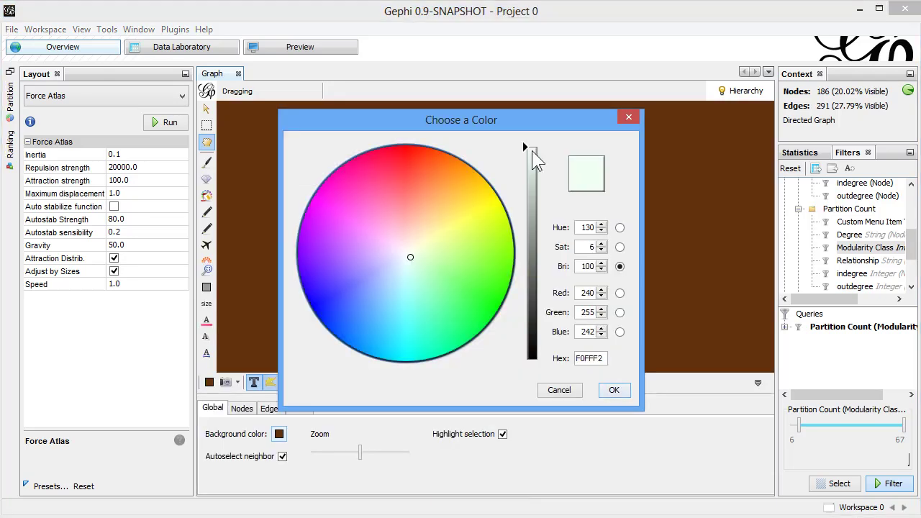
left_click(613, 390)
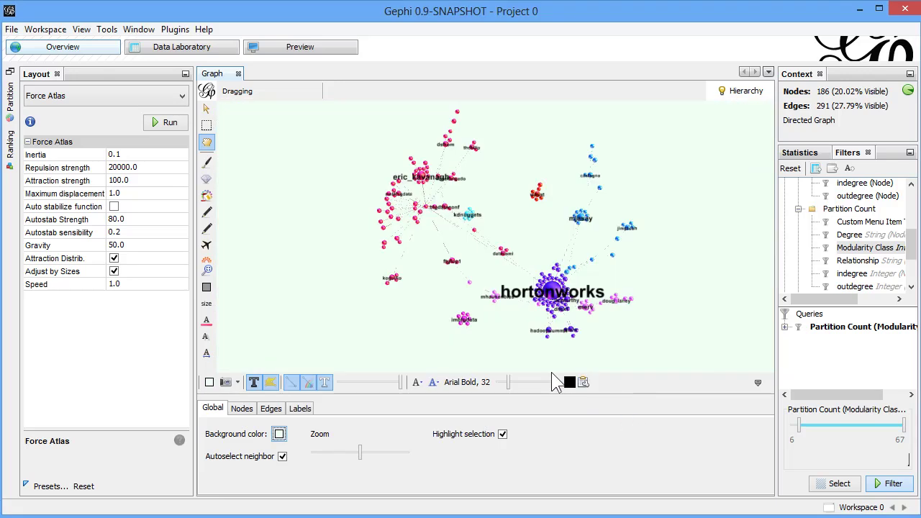
scroll(418, 260, "up", 5)
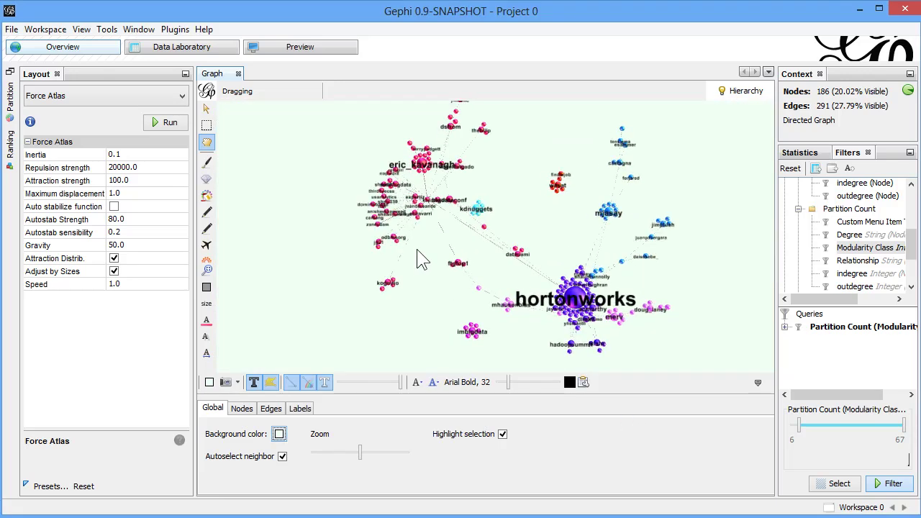
scroll(422, 254, "down", 3)
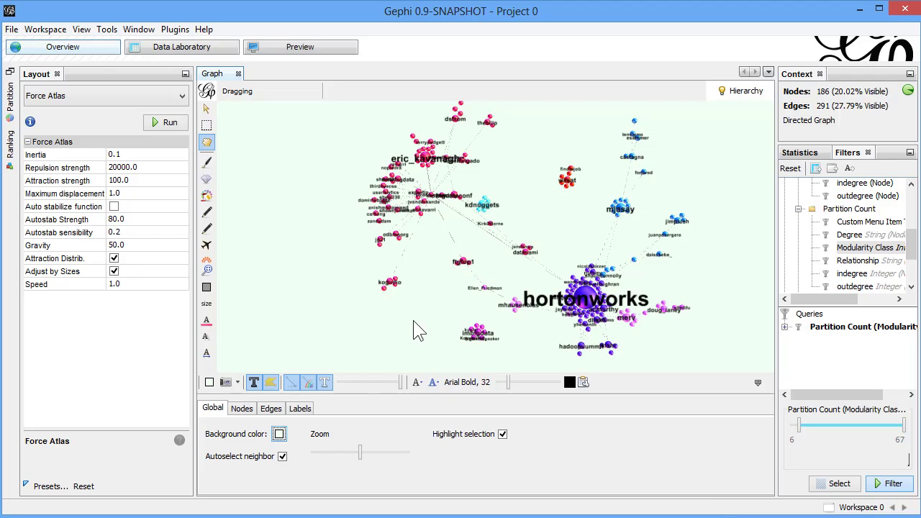
left_click(279, 433)
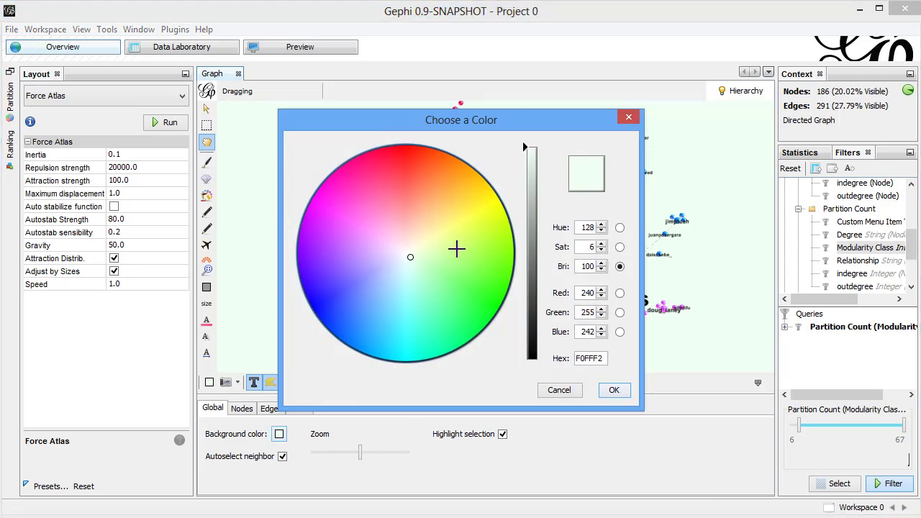
left_click(615, 392)
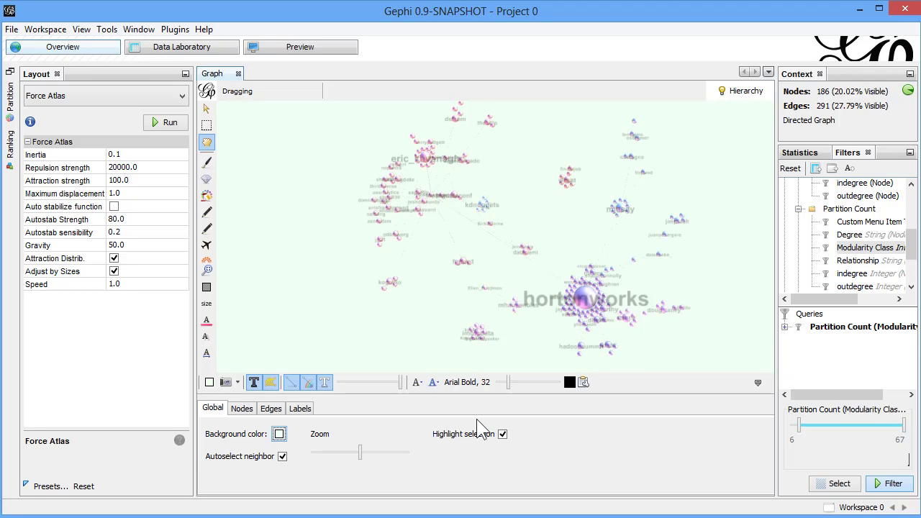
- Shrink the node labels slightly in the label options, leaving label colouring unchanged
left_click(247, 413)
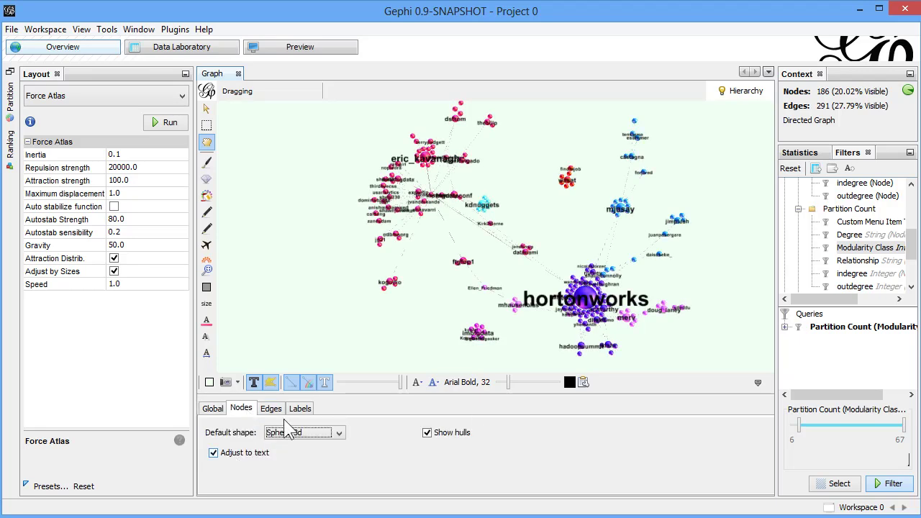
left_click(302, 413)
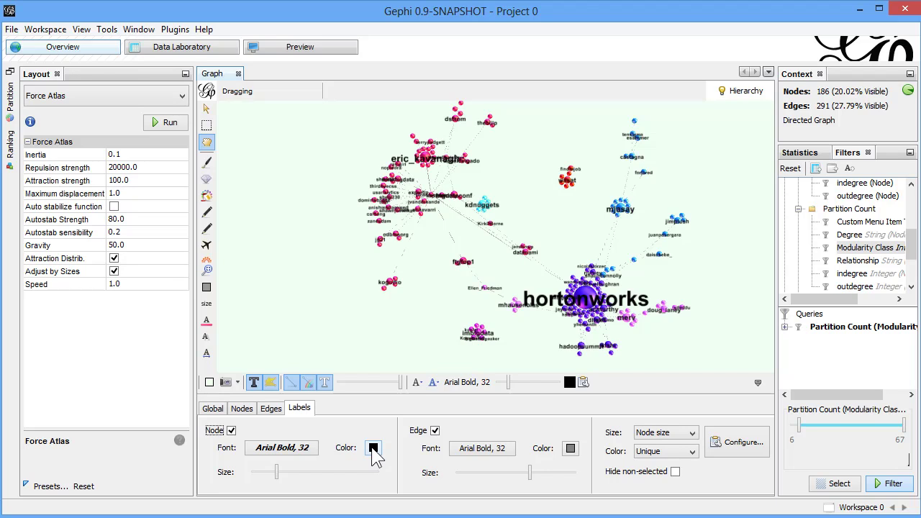
mouse_move(278, 475)
left_mouse_down()
mouse_move(261, 480)
mouse_move(317, 478)
mouse_move(265, 477)
mouse_move(277, 471)
left_mouse_up()
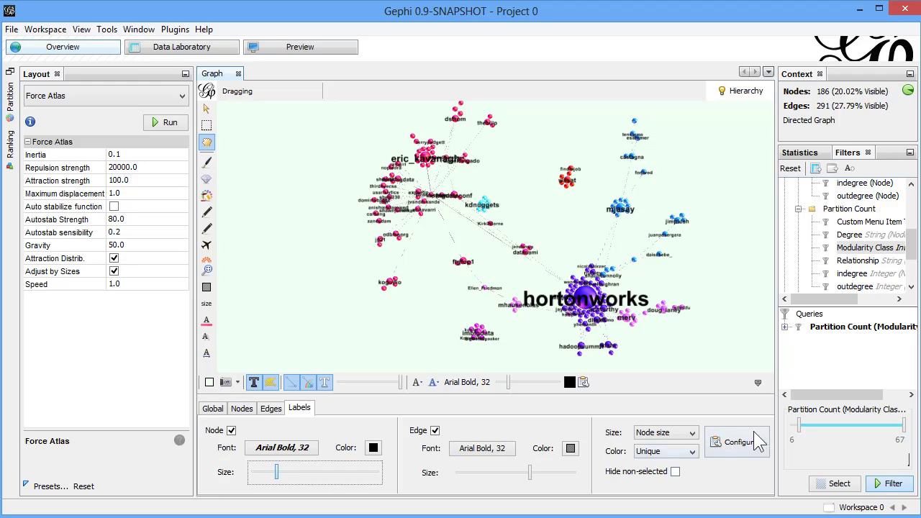
left_click(691, 453)
left_click(691, 455)
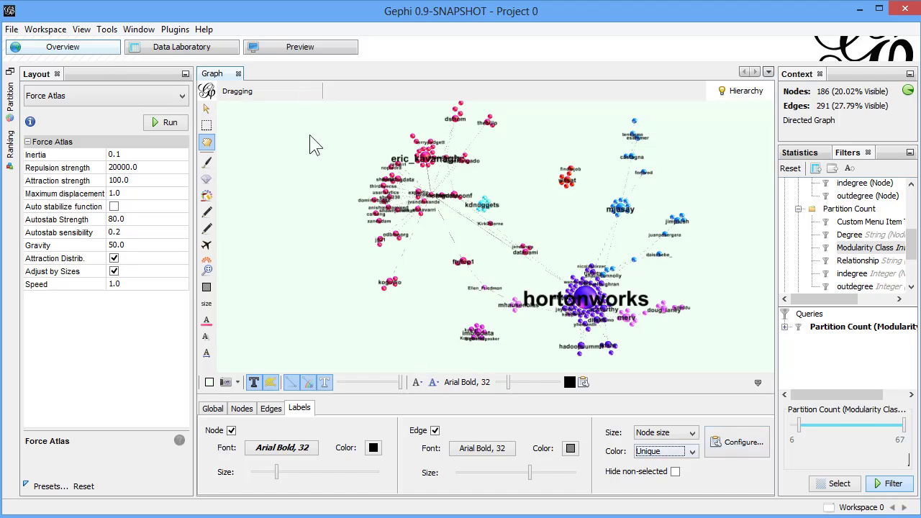
- Render the Preview with the node label font set to Arial 10
left_click(308, 56)
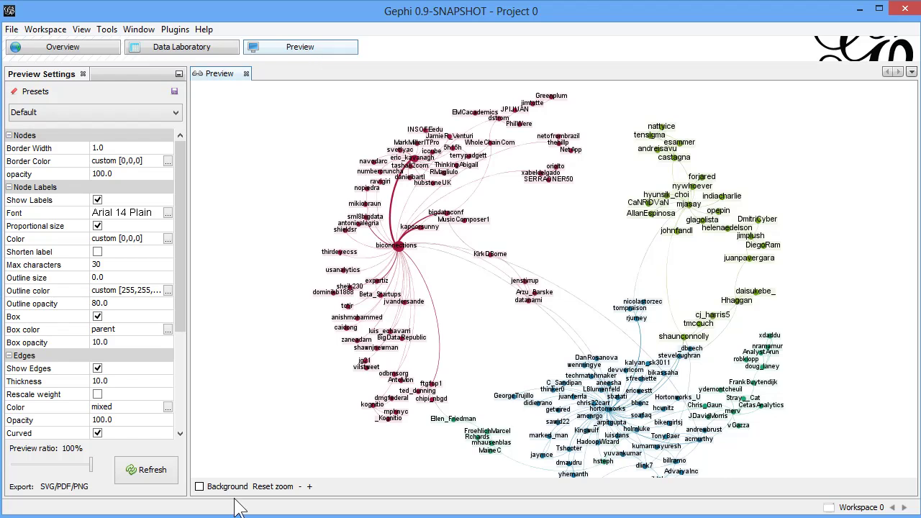
left_click(153, 475)
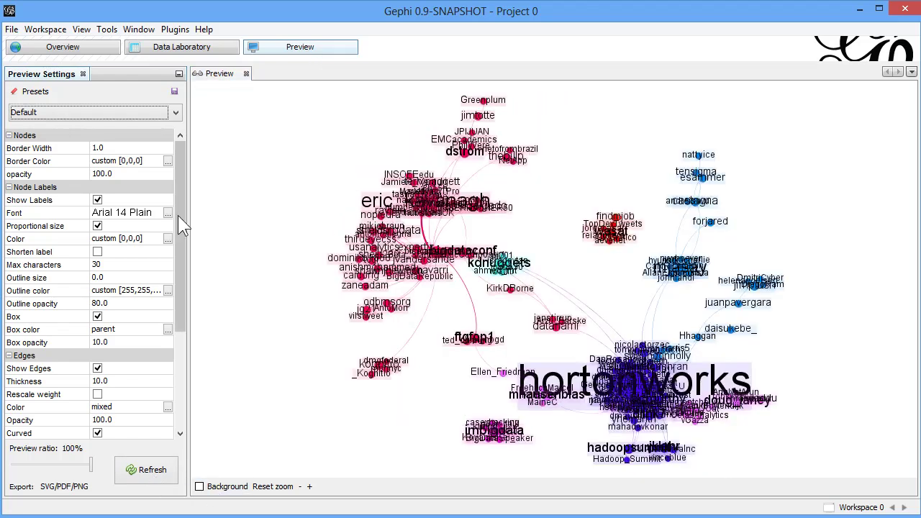
left_click(167, 213)
left_click(565, 244)
left_click(538, 405)
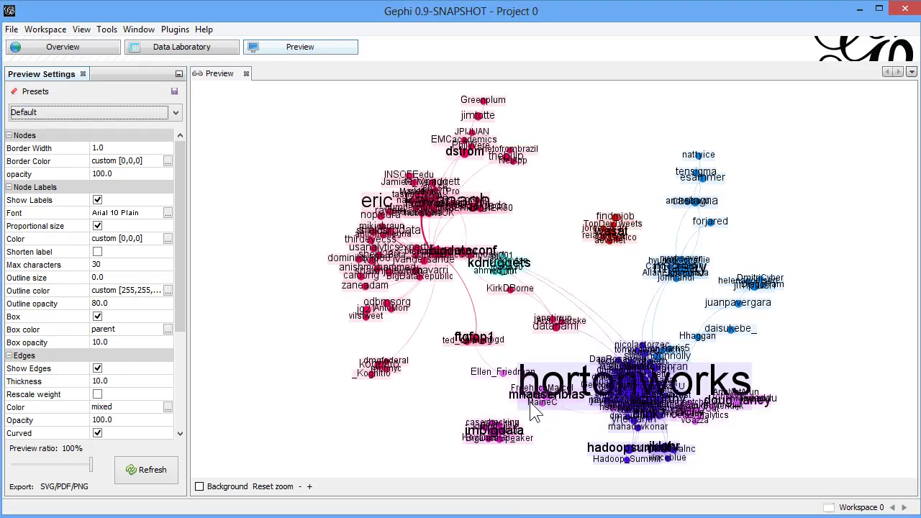
left_click(139, 478)
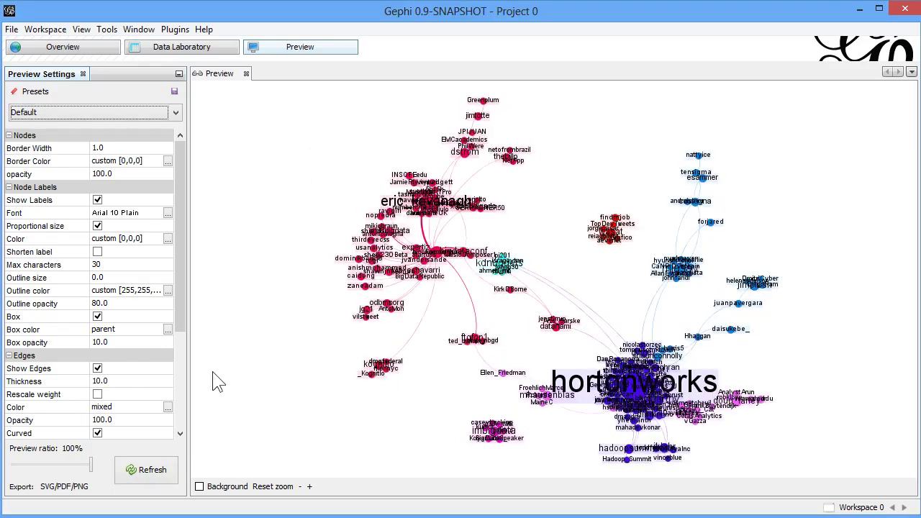
- Reduce the node label font to Arial 8 and re-render the preview
left_click(167, 213)
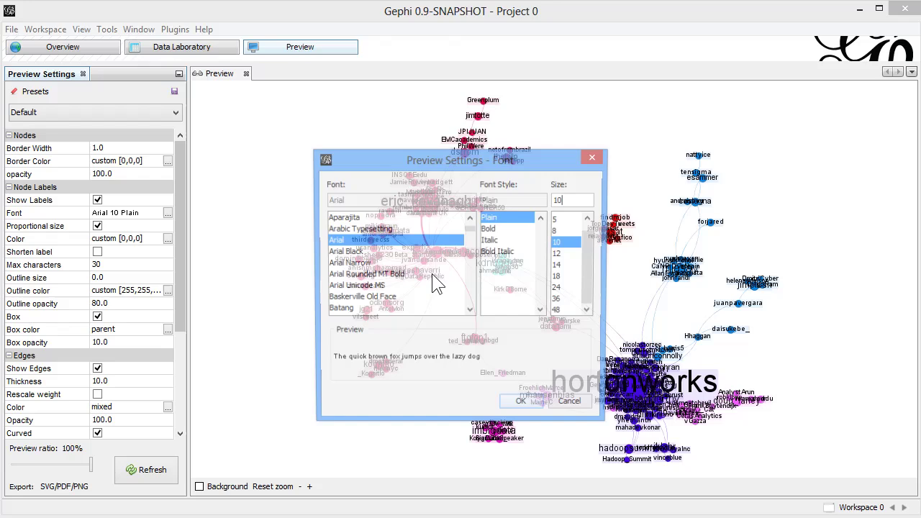
left_click(558, 220)
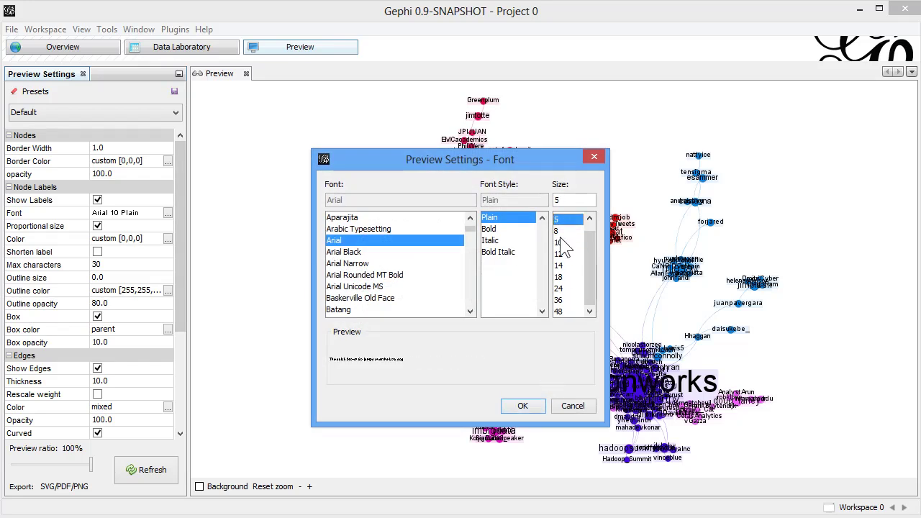
left_click(563, 243)
left_click(559, 231)
left_click(525, 405)
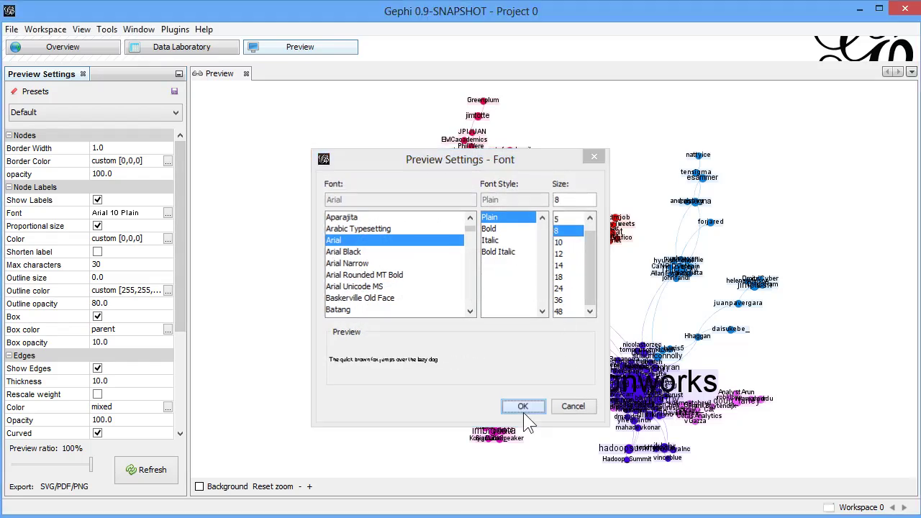
left_click(149, 471)
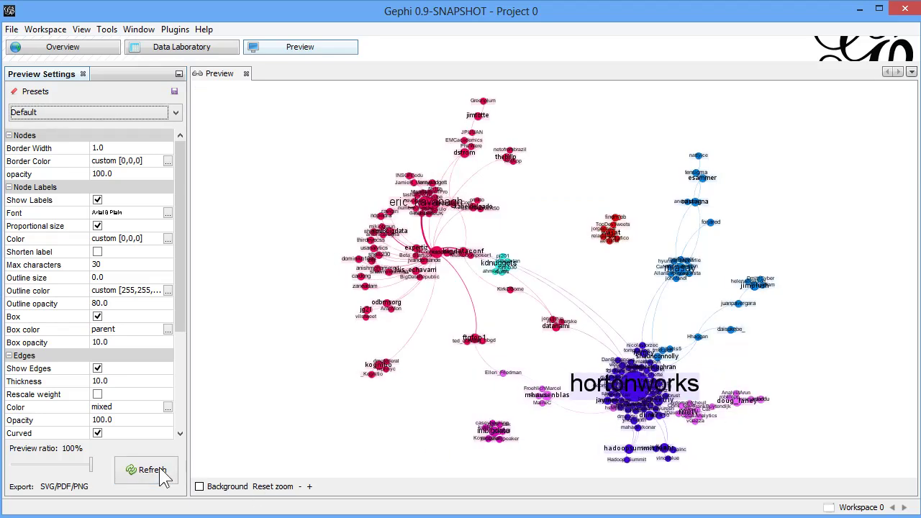
scroll(572, 282, "up", 5)
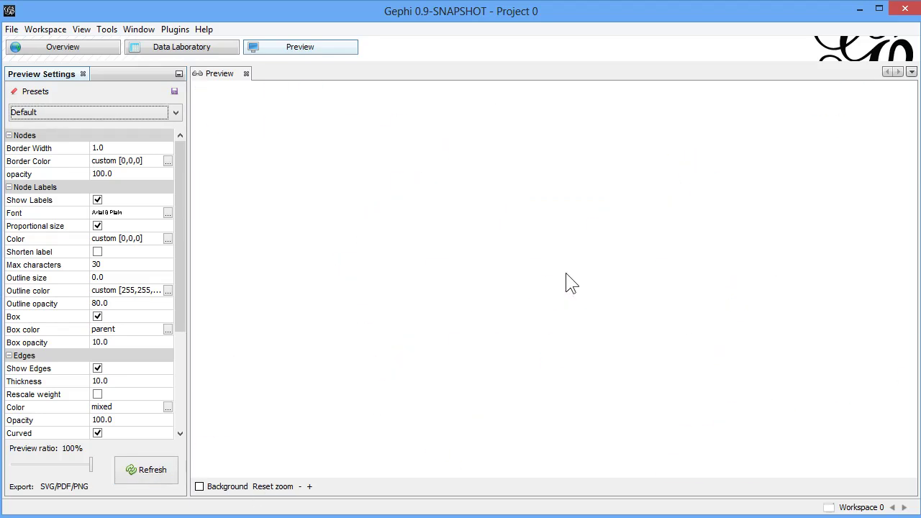
scroll(566, 274, "down", 5)
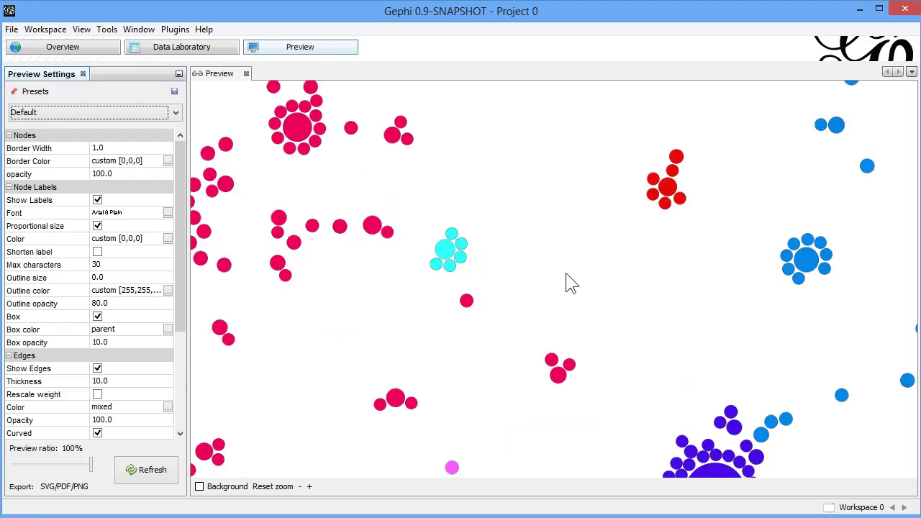
scroll(566, 282, "down", 3)
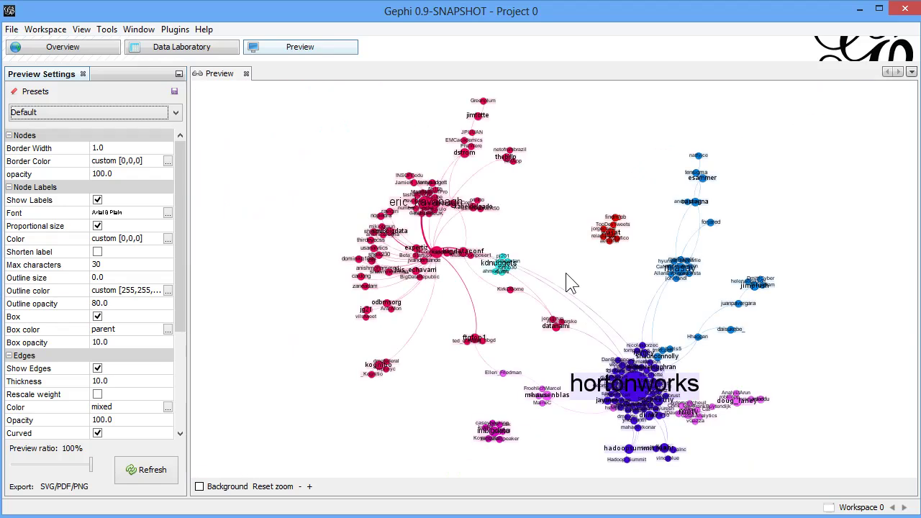
- Set the node label font to 7, re-render, and inspect the kdnuggets cluster
left_click(167, 214)
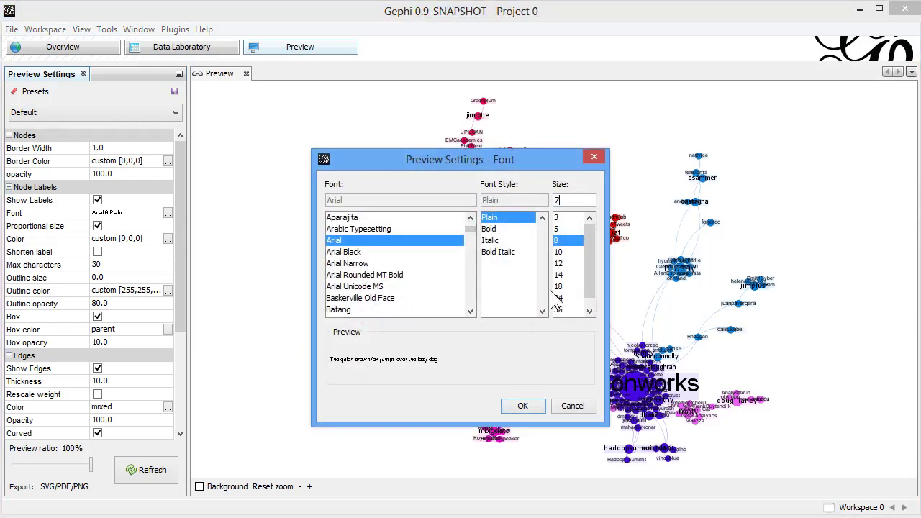
type("7")
left_click(521, 405)
left_click(148, 470)
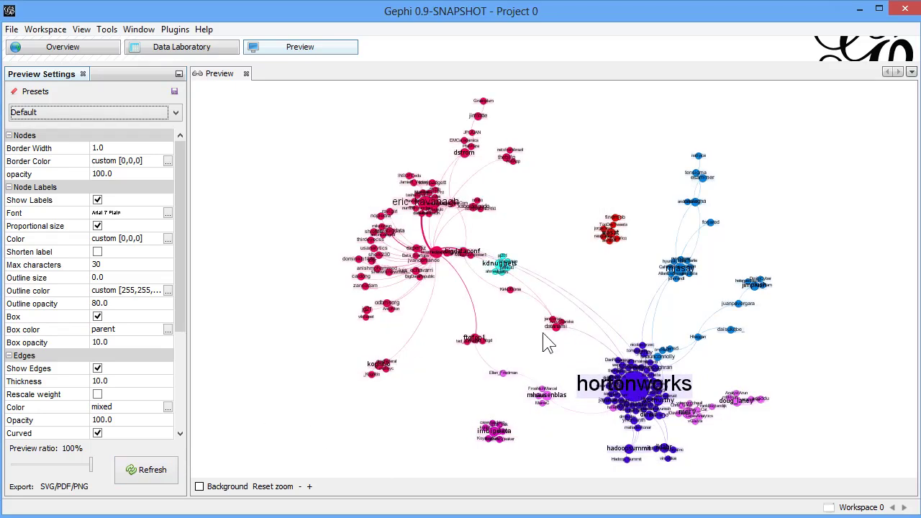
scroll(543, 332, "down", 3)
scroll(543, 332, "up", 10)
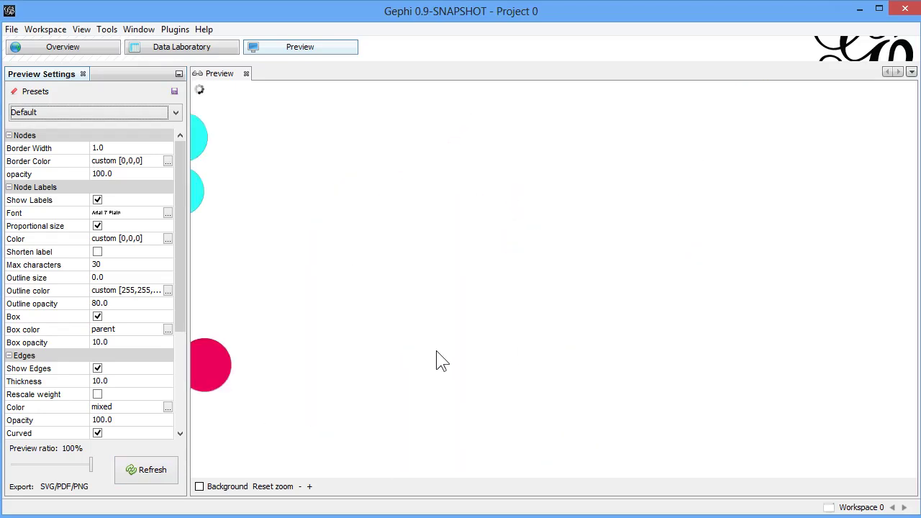
scroll(437, 360, "down", 4)
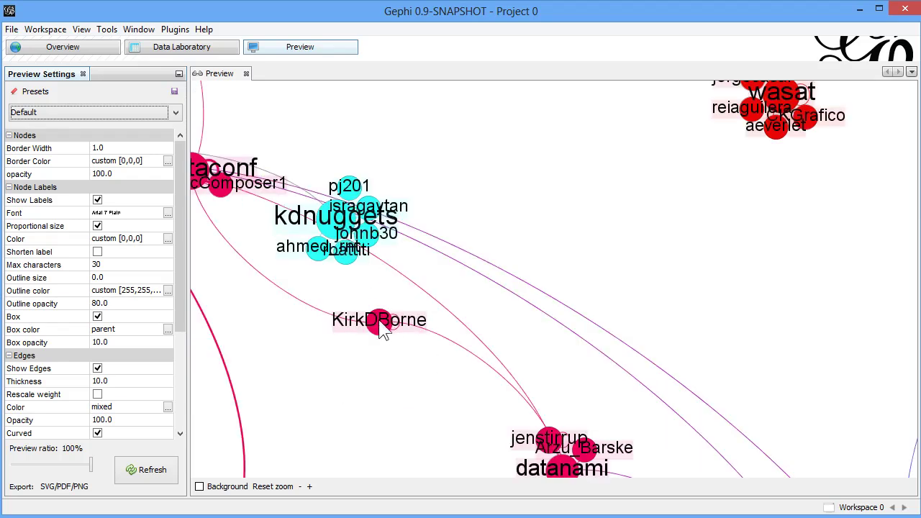
left_click_drag(383, 330, 463, 281)
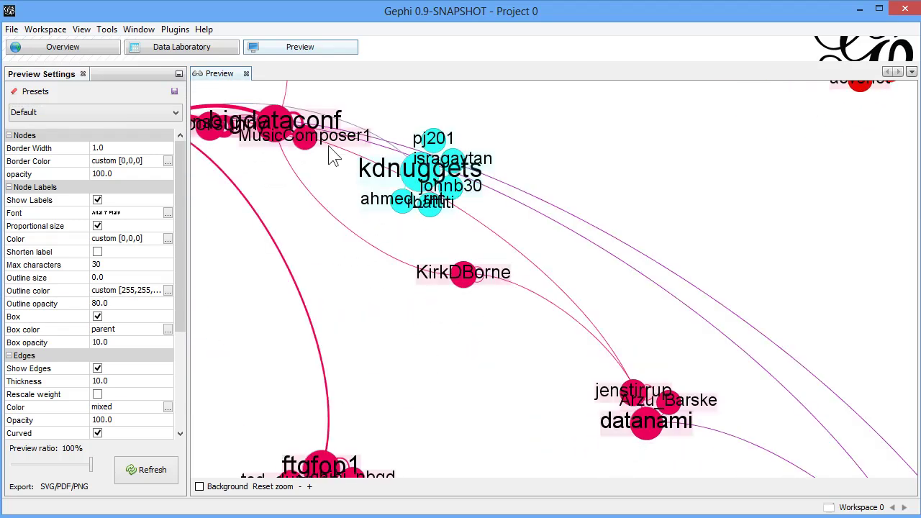
scroll(464, 340, "down", 3)
scroll(465, 340, "down", 3)
scroll(464, 340, "up", 2)
scroll(464, 340, "up", 1)
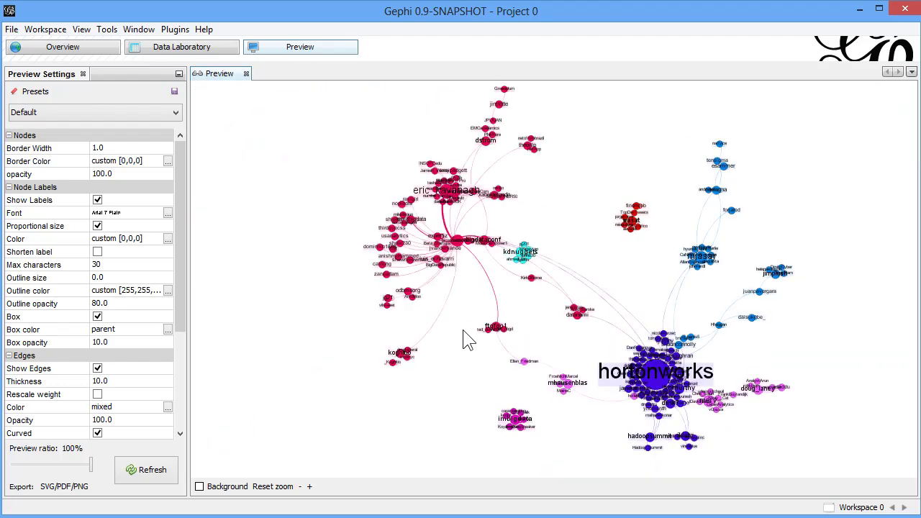
- In Overview, run Clockwise Rotate at angle -20 seven times, moving hortonworks upper left
left_click(63, 46)
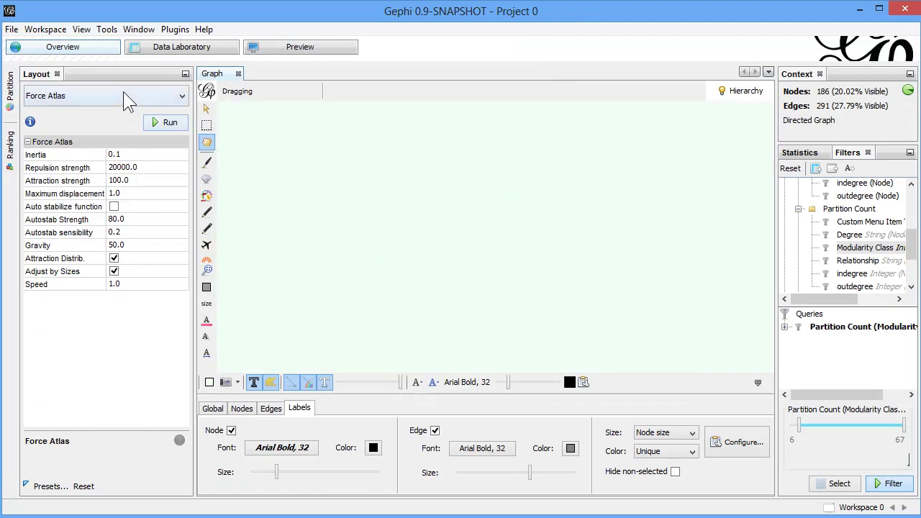
left_click(124, 98)
left_click_drag(182, 162, 182, 123)
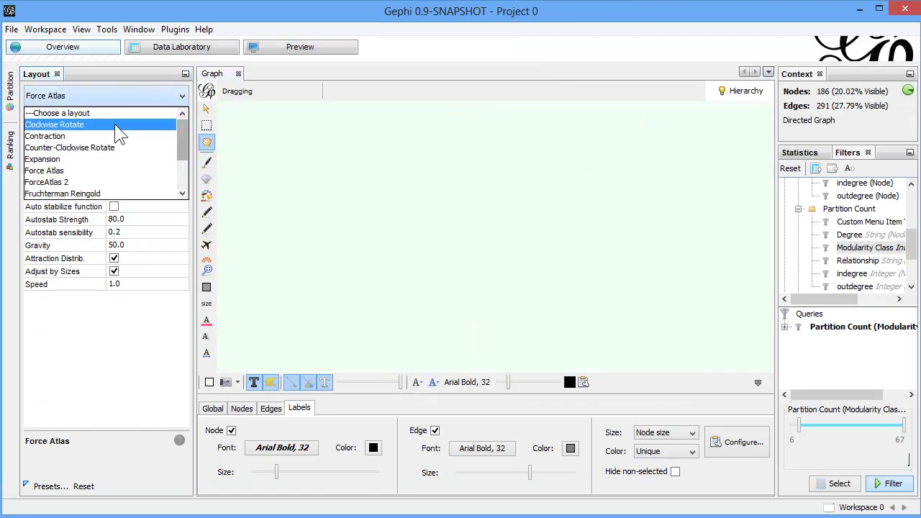
left_click(119, 125)
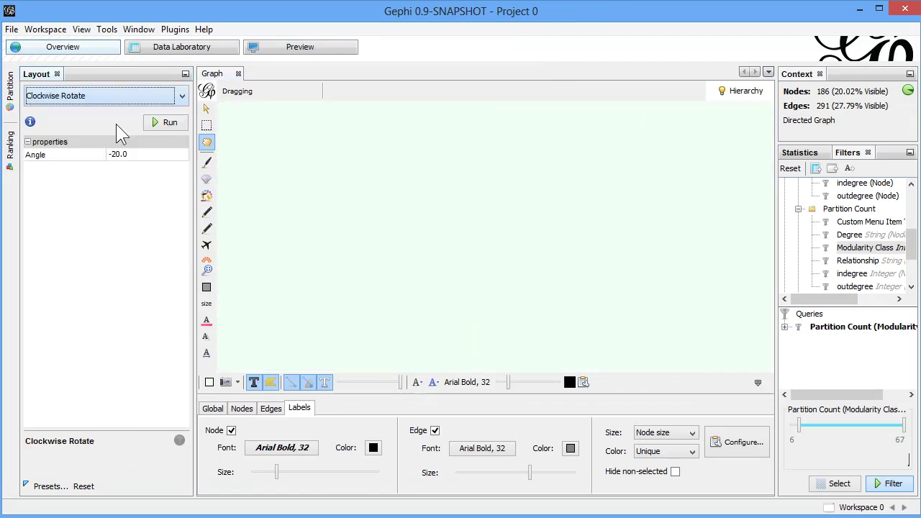
left_click(178, 124)
left_click(170, 122)
left_click(169, 122)
left_click(170, 123)
left_click(170, 123)
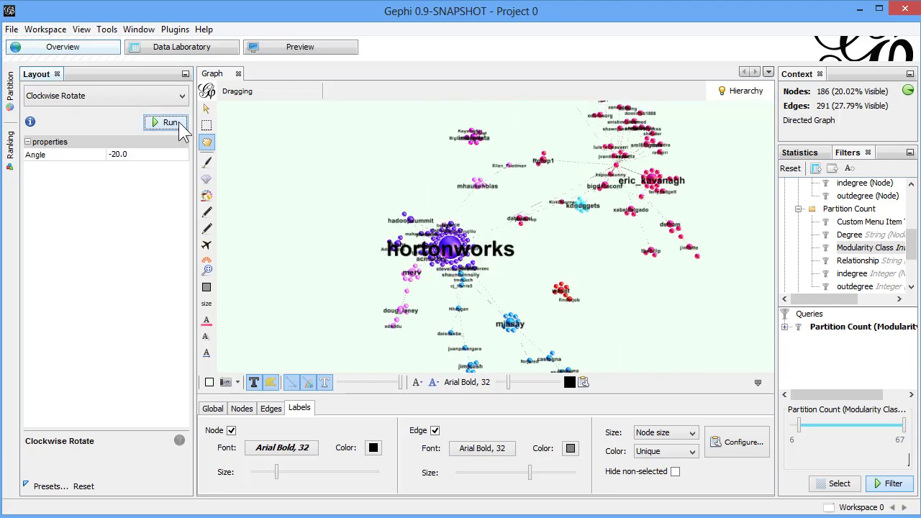
left_click(180, 122)
left_click(180, 123)
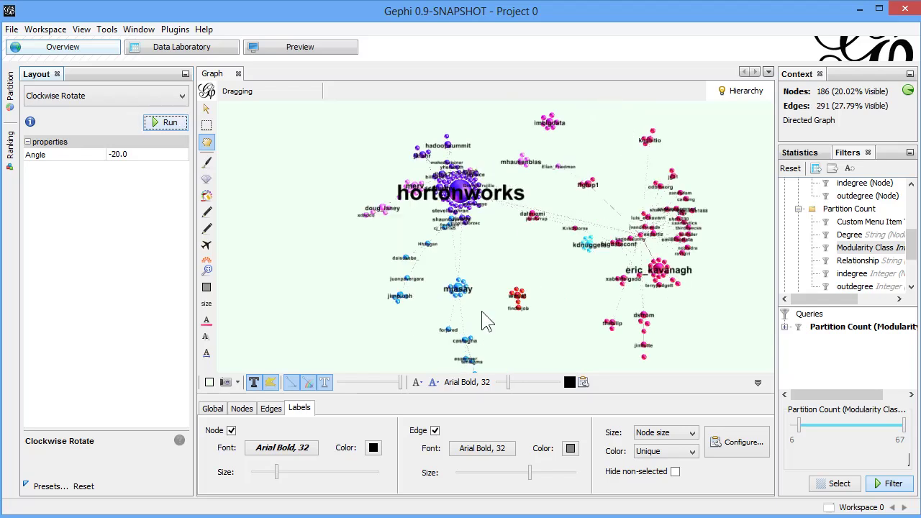
- Refresh the Preview to render the rotated network, then return to Overview
left_click(319, 49)
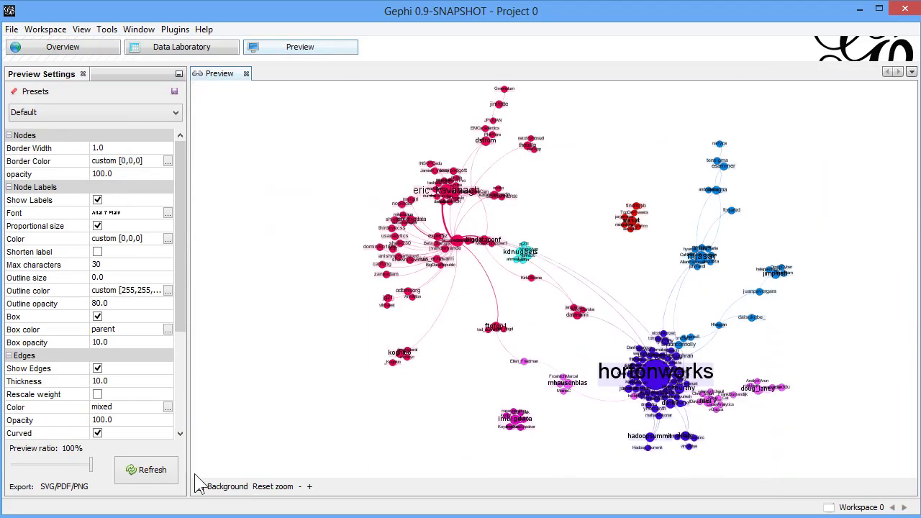
left_click(165, 478)
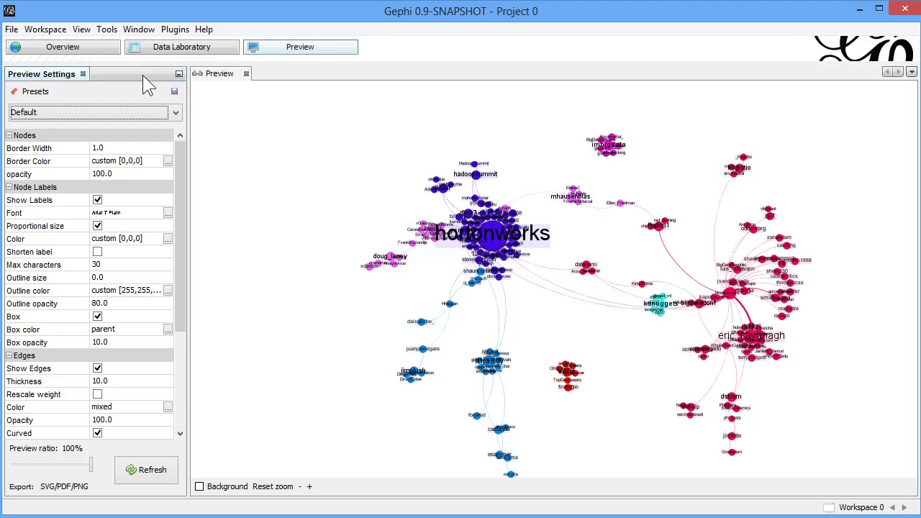
left_click(86, 49)
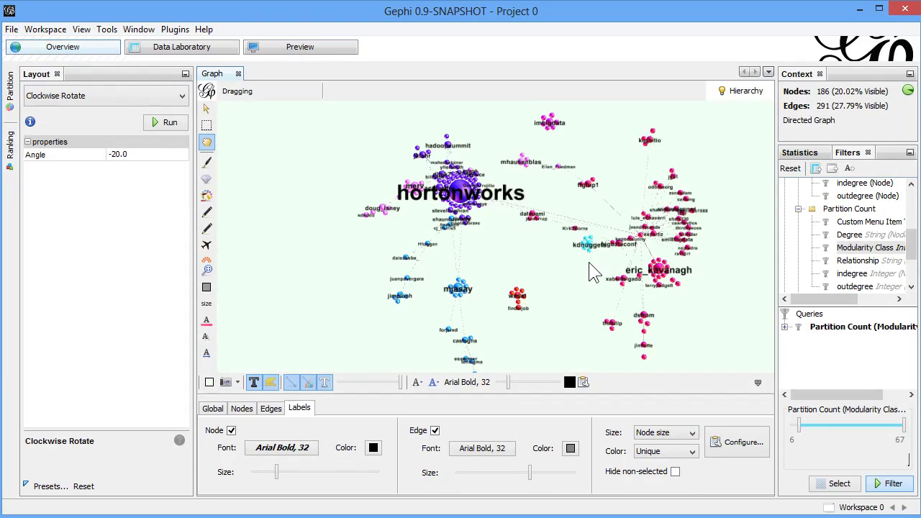